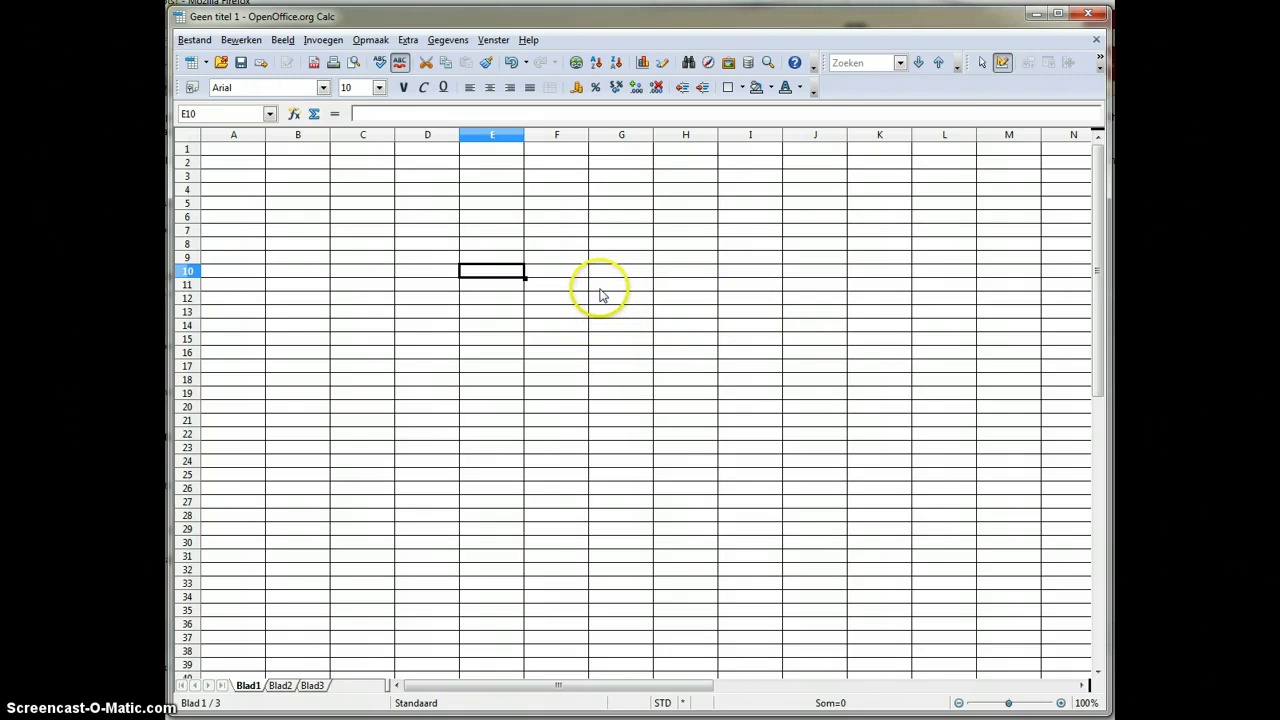
Step: Enter the number 30 in cell G11 and a surname in cell G12
click(620, 285)
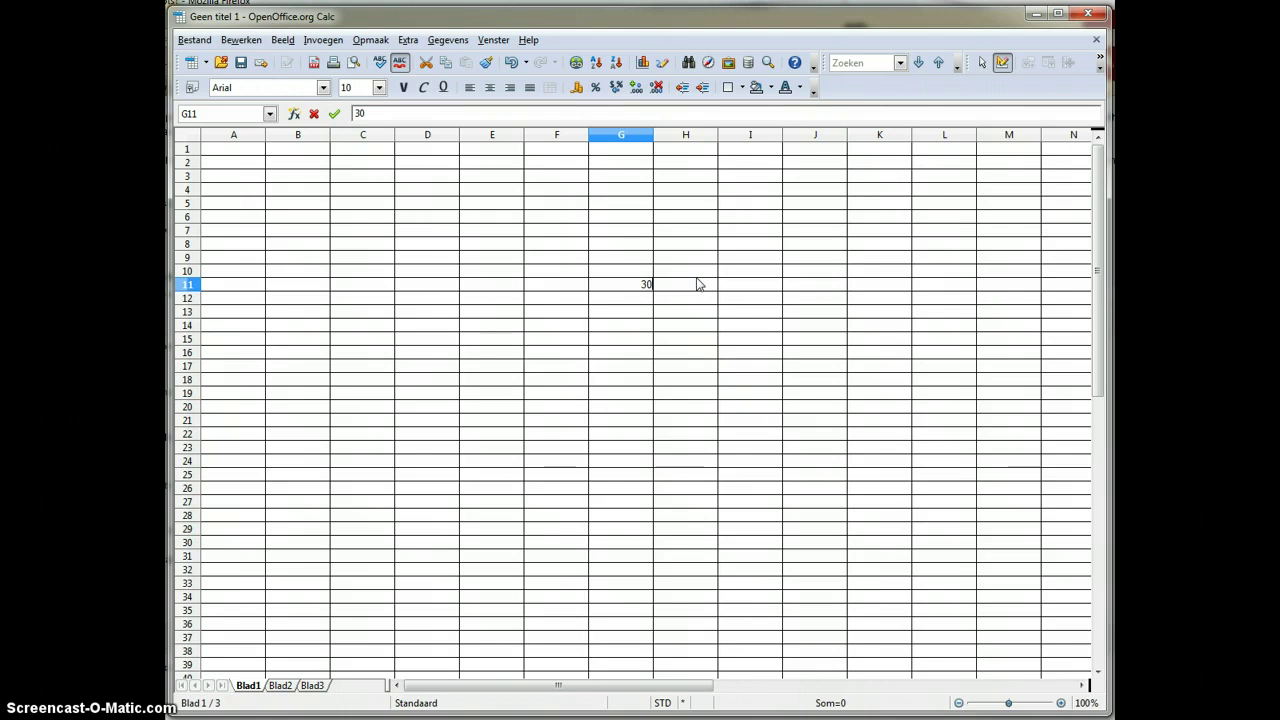
key(Return)
click(628, 178)
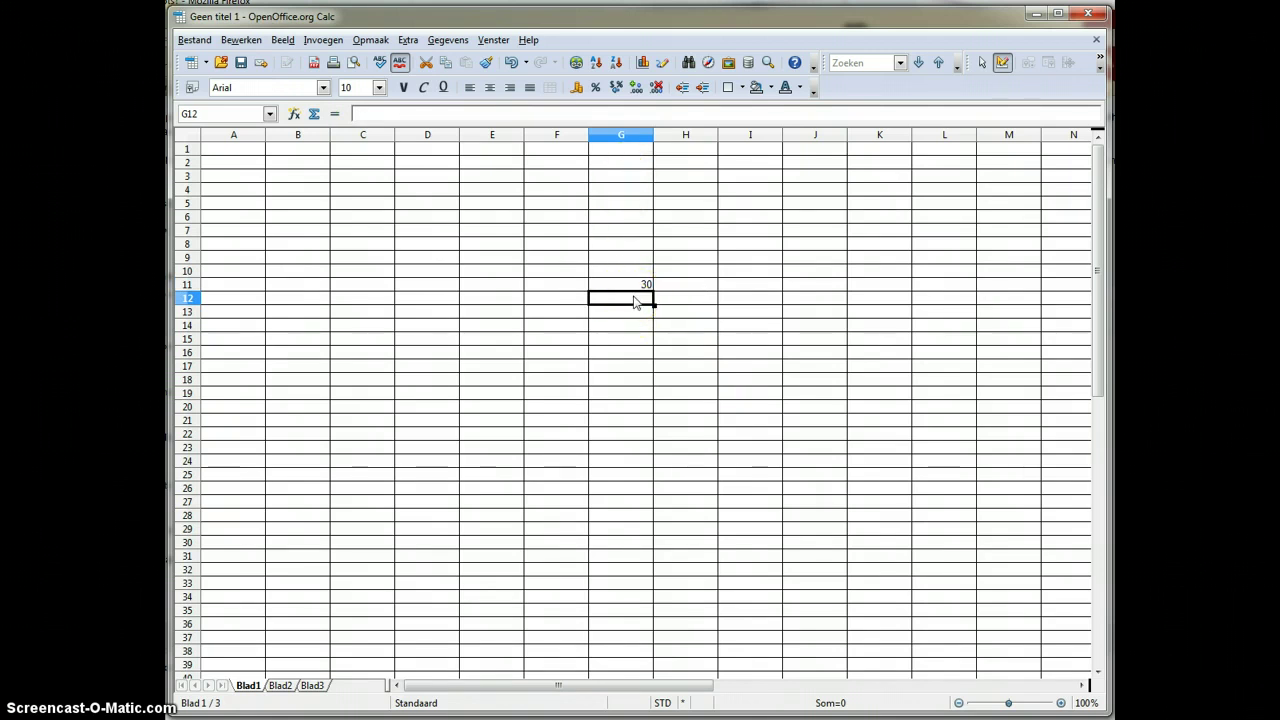
click(458, 112)
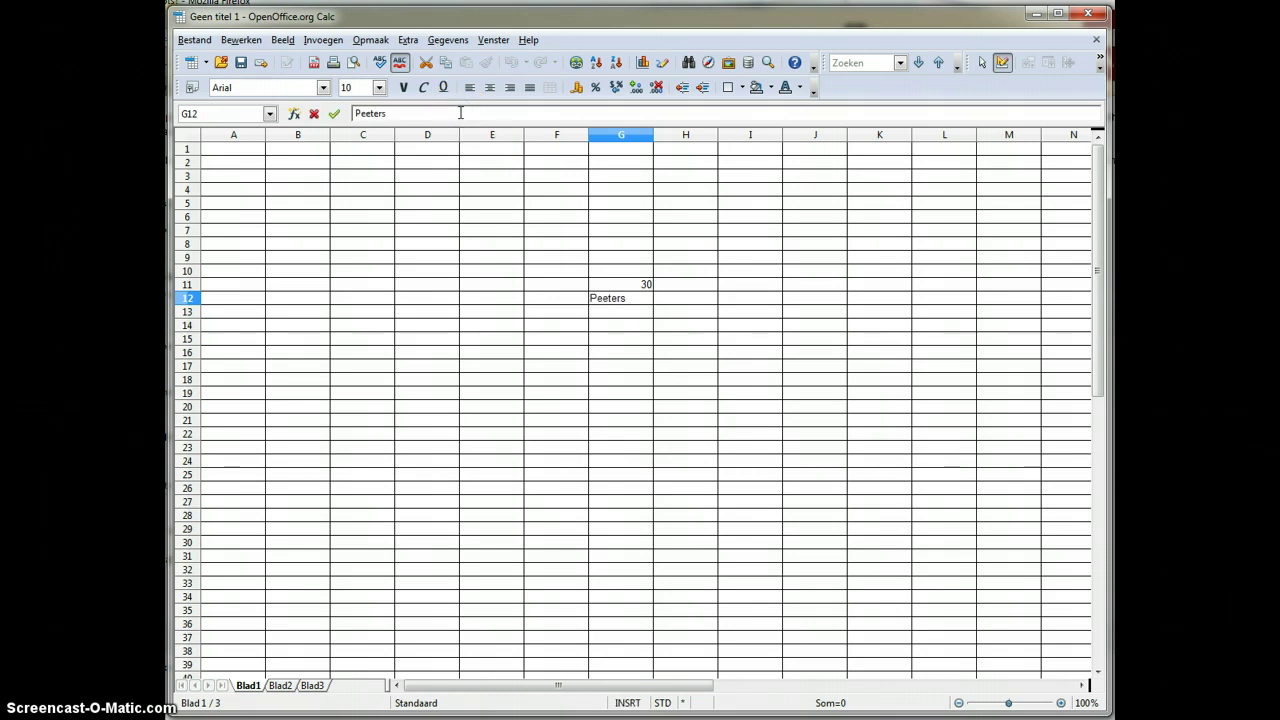
key(Return)
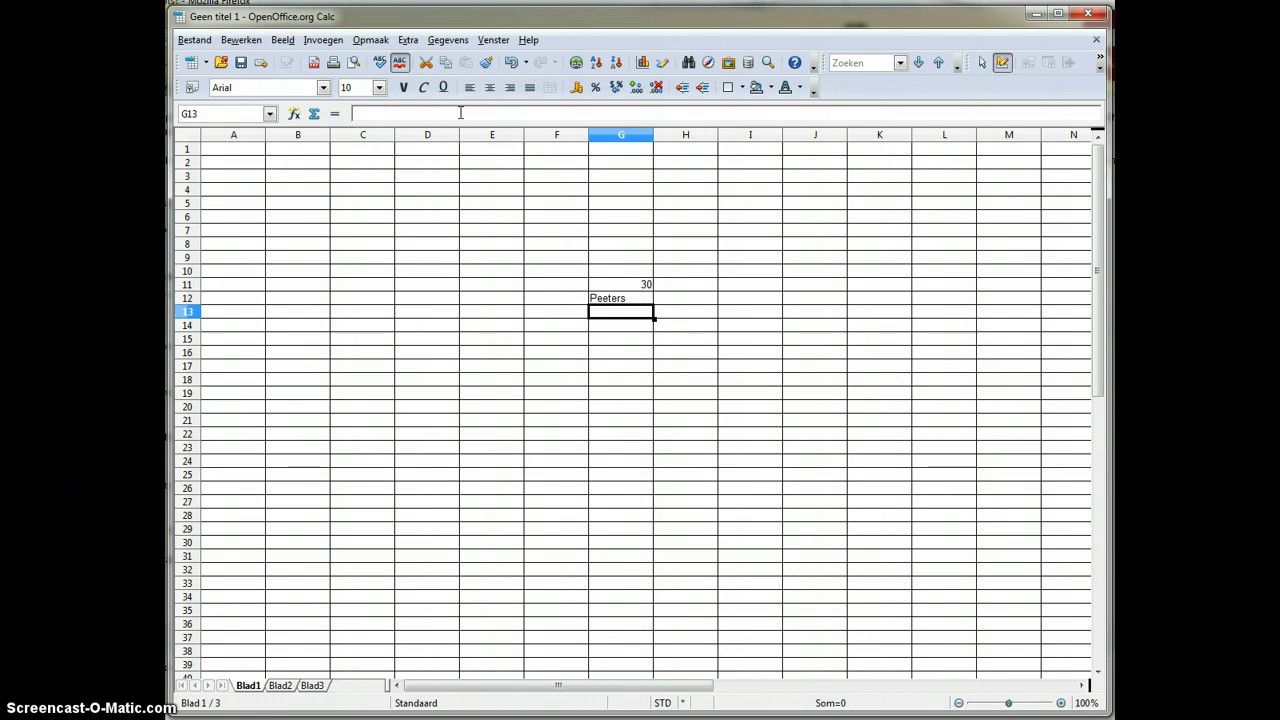
Step: Select G11 and G12 in turn to compare how the number and the text are aligned
click(624, 285)
click(643, 303)
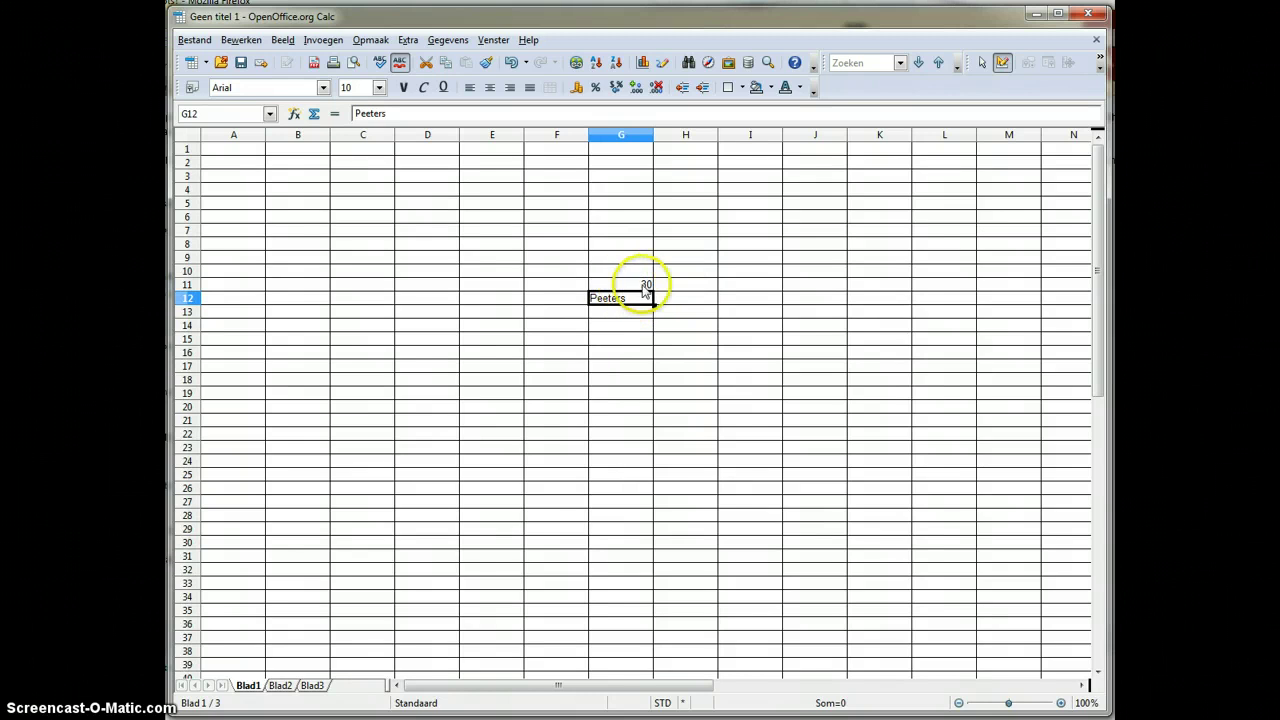
click(641, 287)
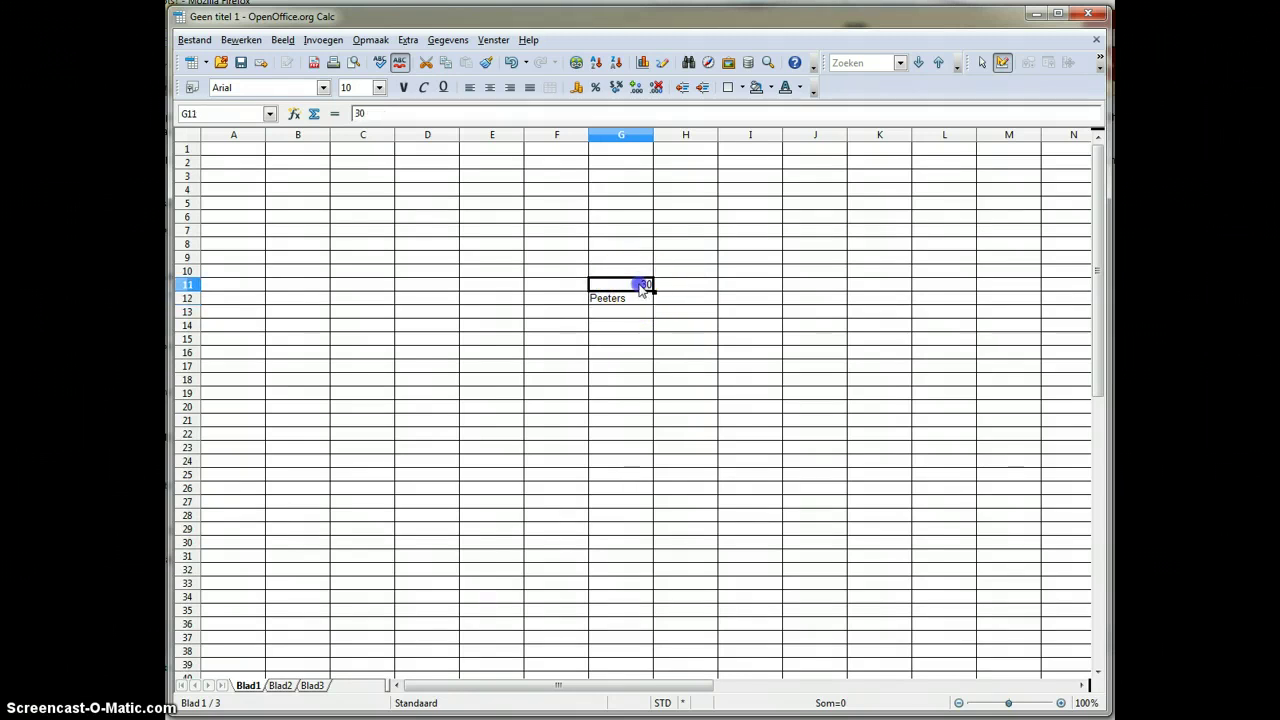
click(640, 300)
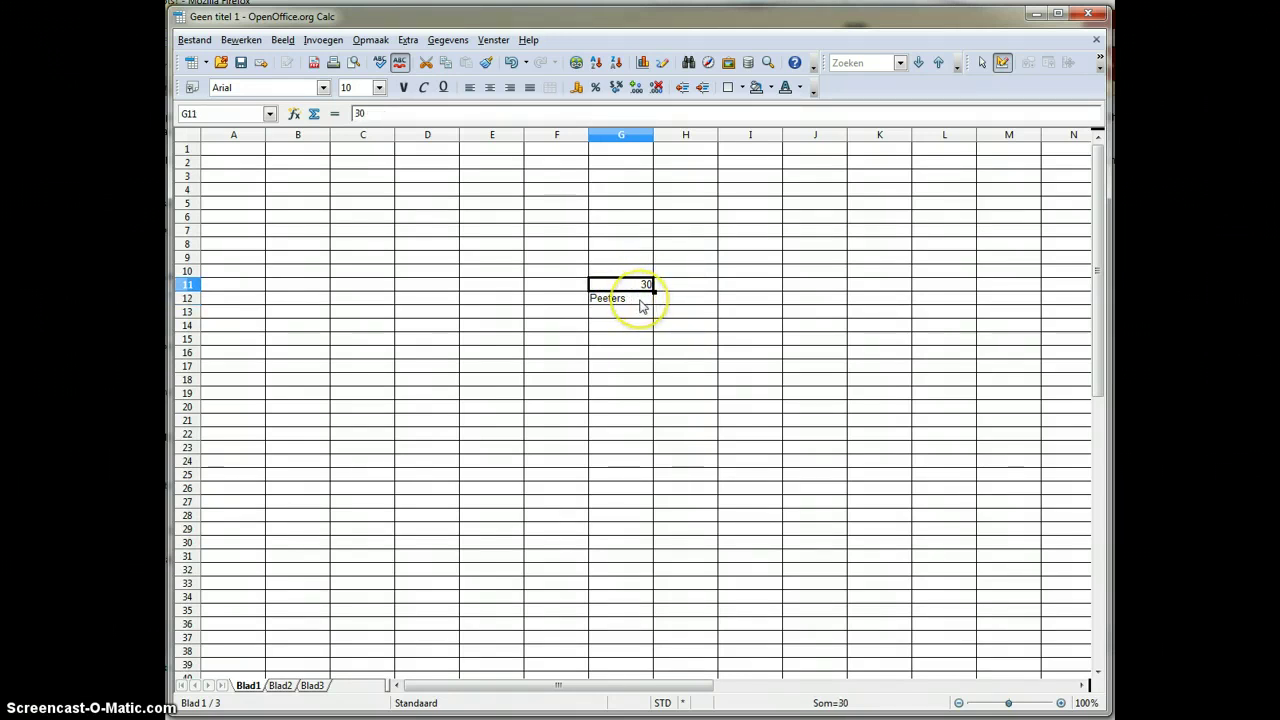
click(641, 300)
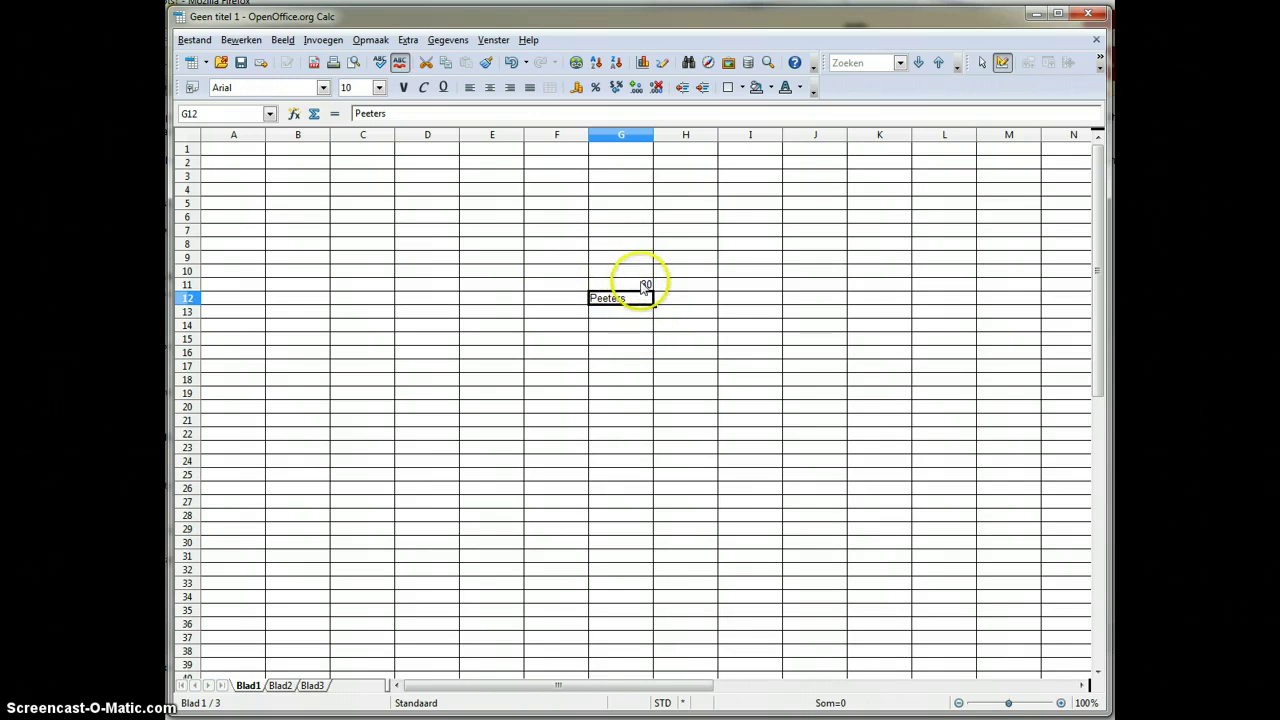
Step: Enter the date 1 september 2012 in cell D17 and select that cell again
click(436, 372)
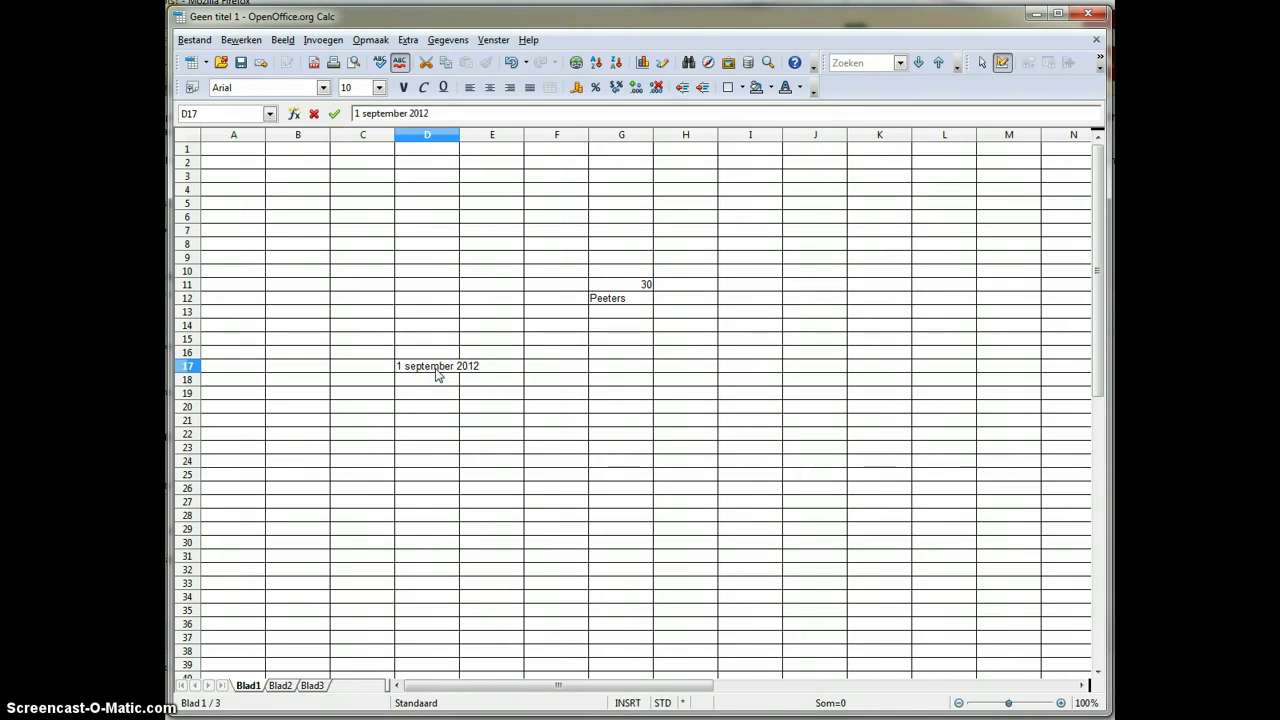
key(Return)
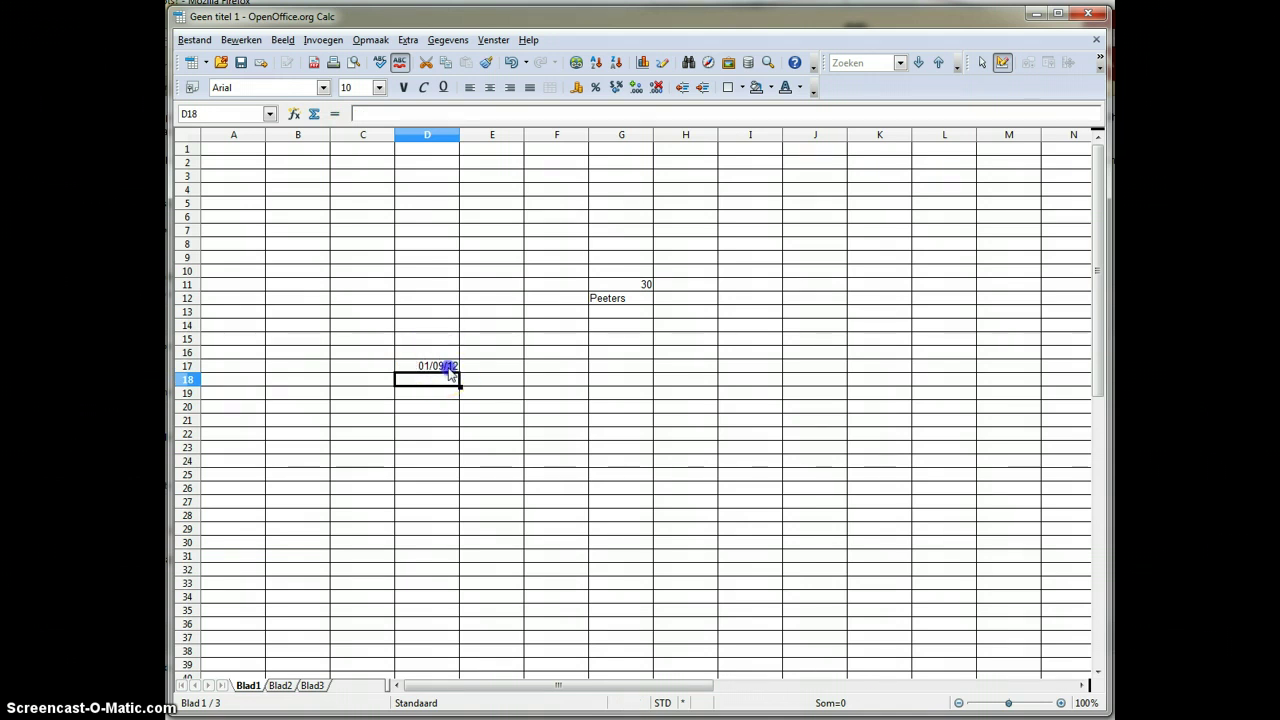
click(448, 367)
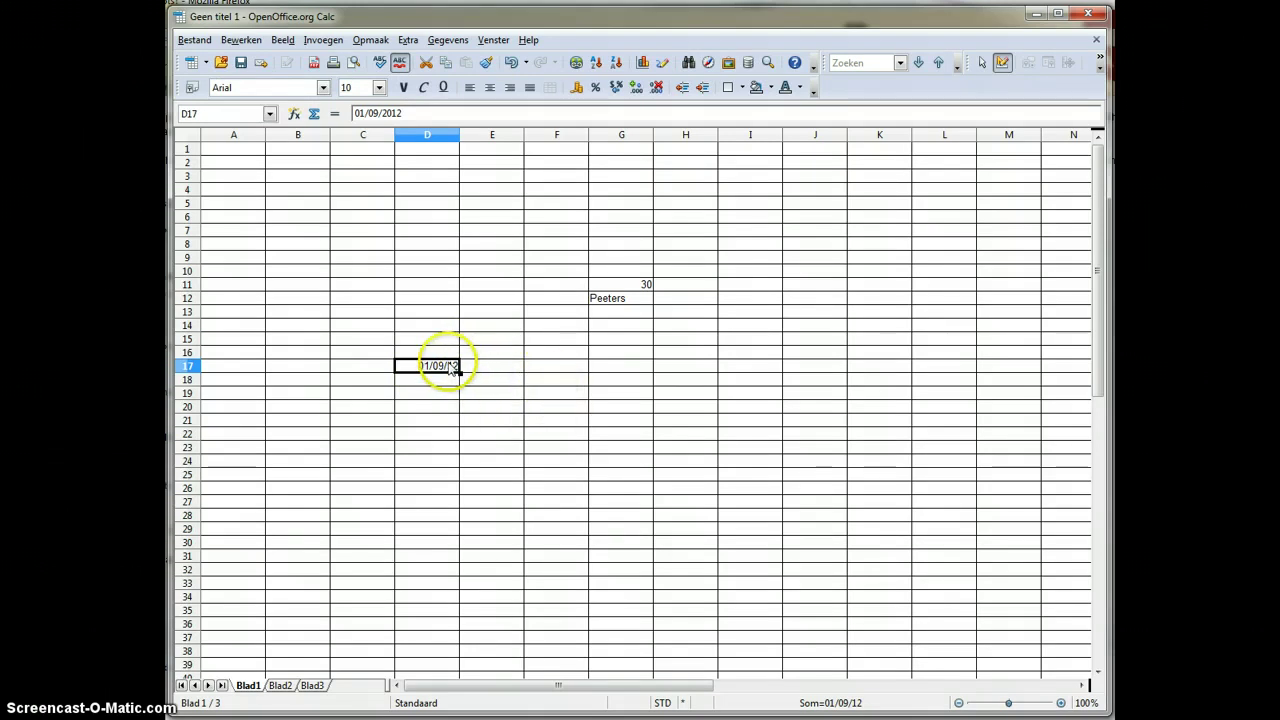
Step: Open the cell formatting settings for D17 and bring up the number formats, keeping the cell in view
right_click(444, 369)
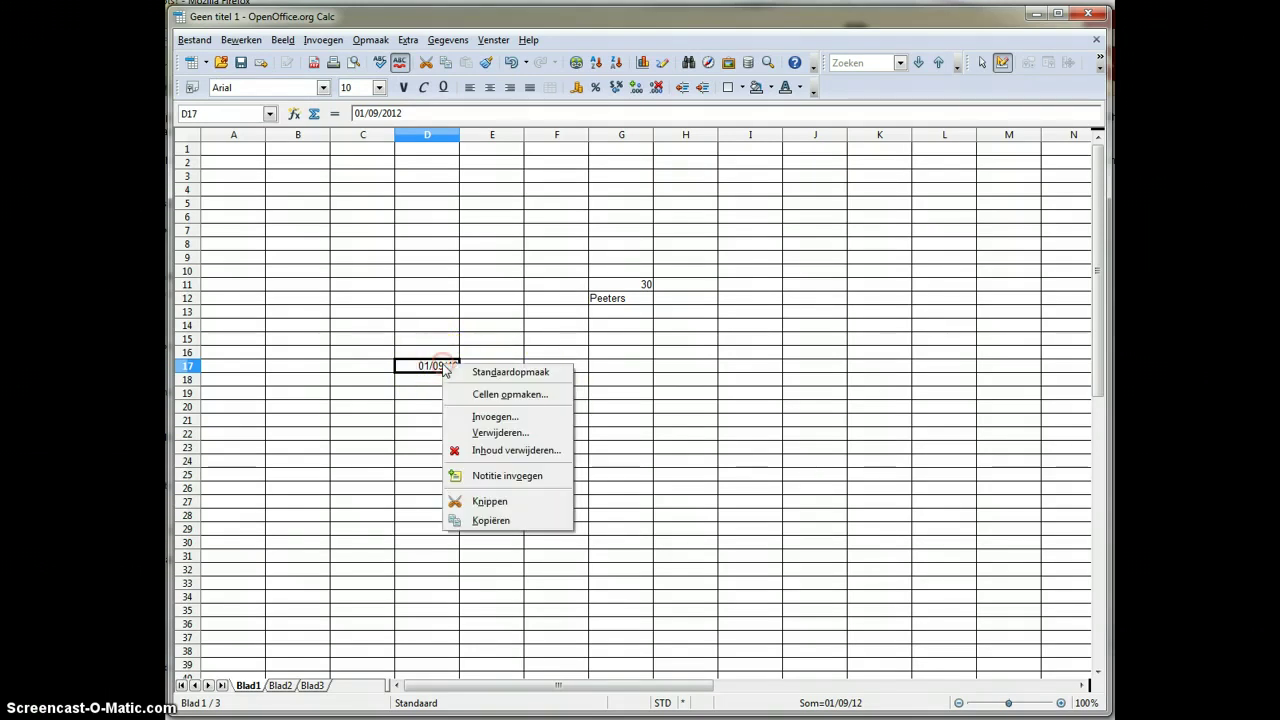
click(489, 396)
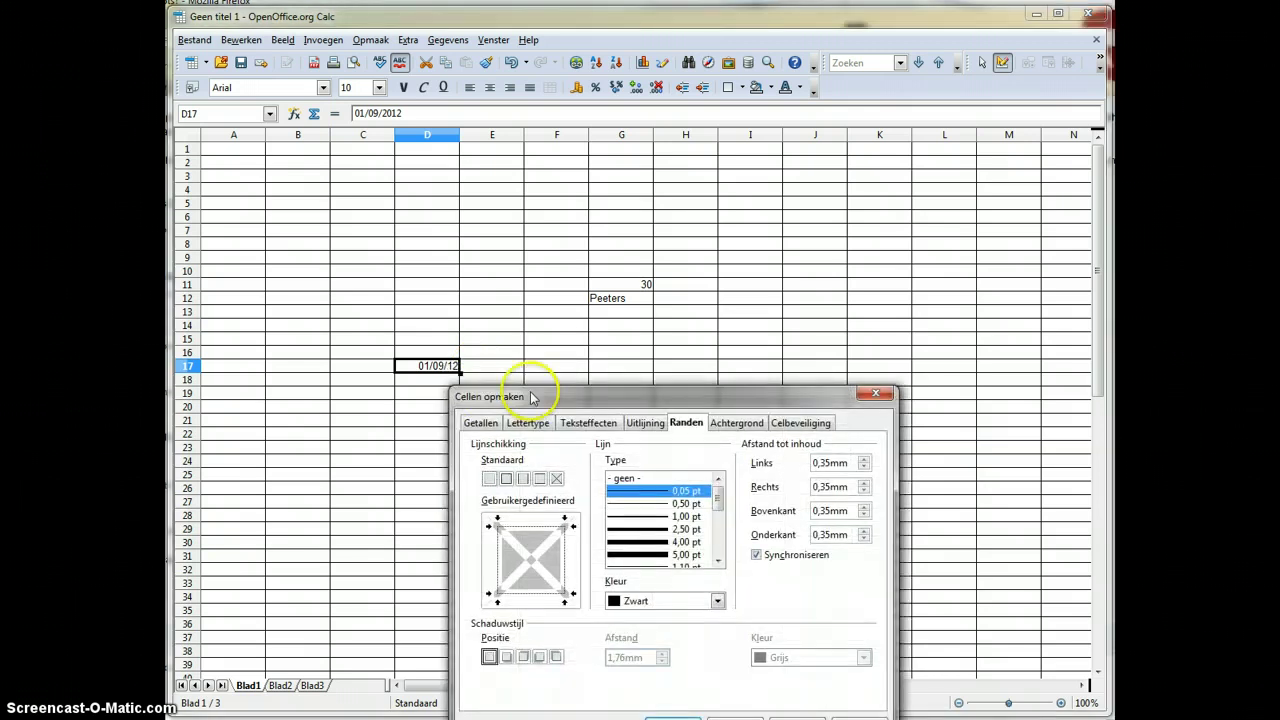
drag(543, 394, 528, 230)
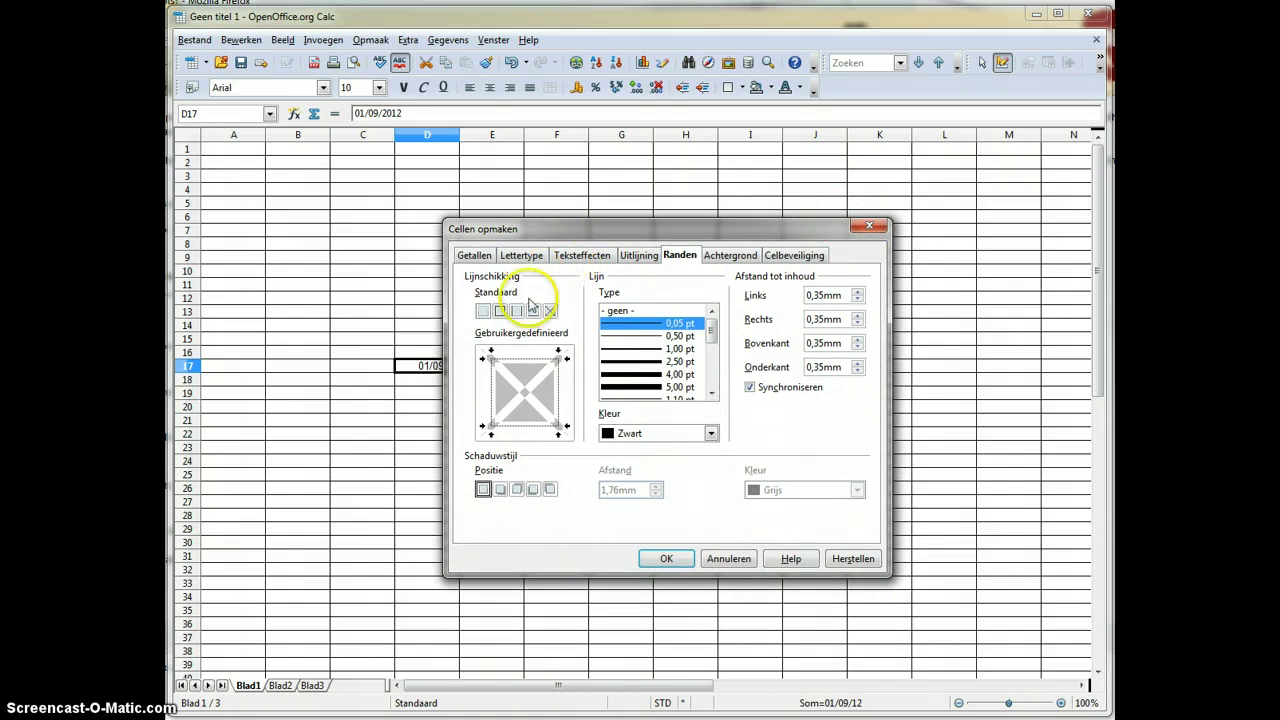
click(641, 256)
click(745, 258)
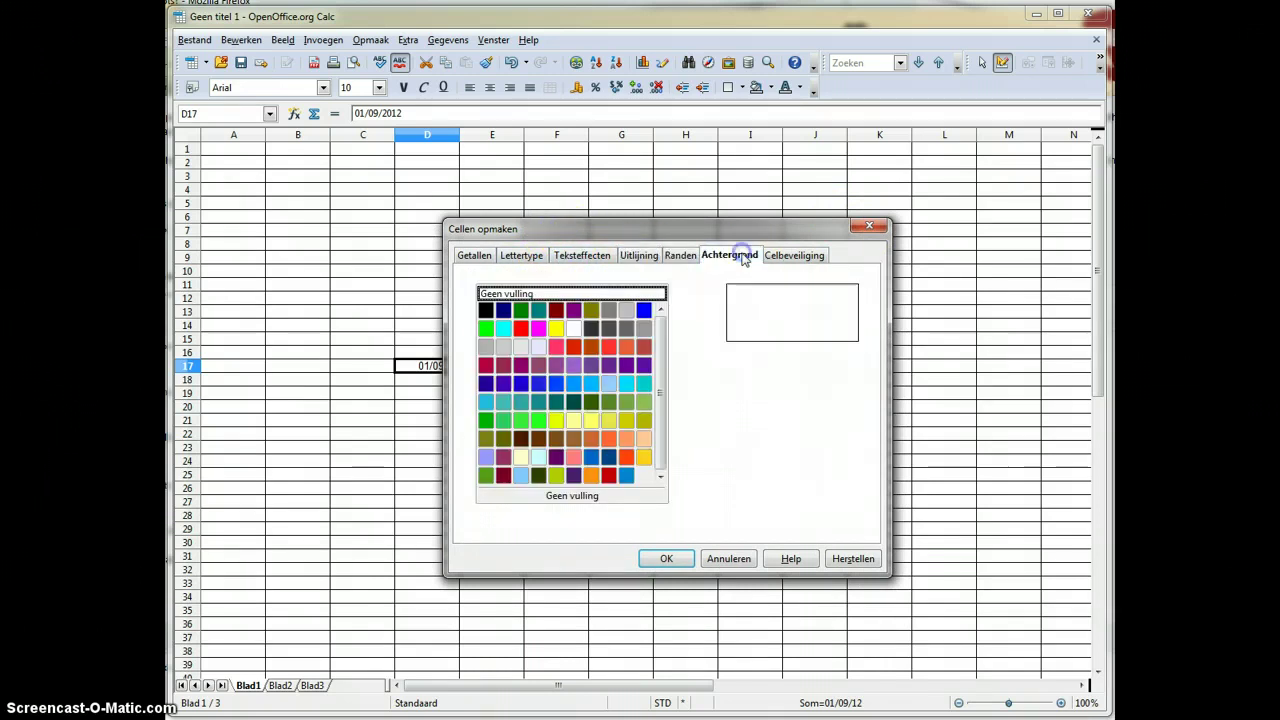
click(480, 255)
drag(500, 228, 707, 196)
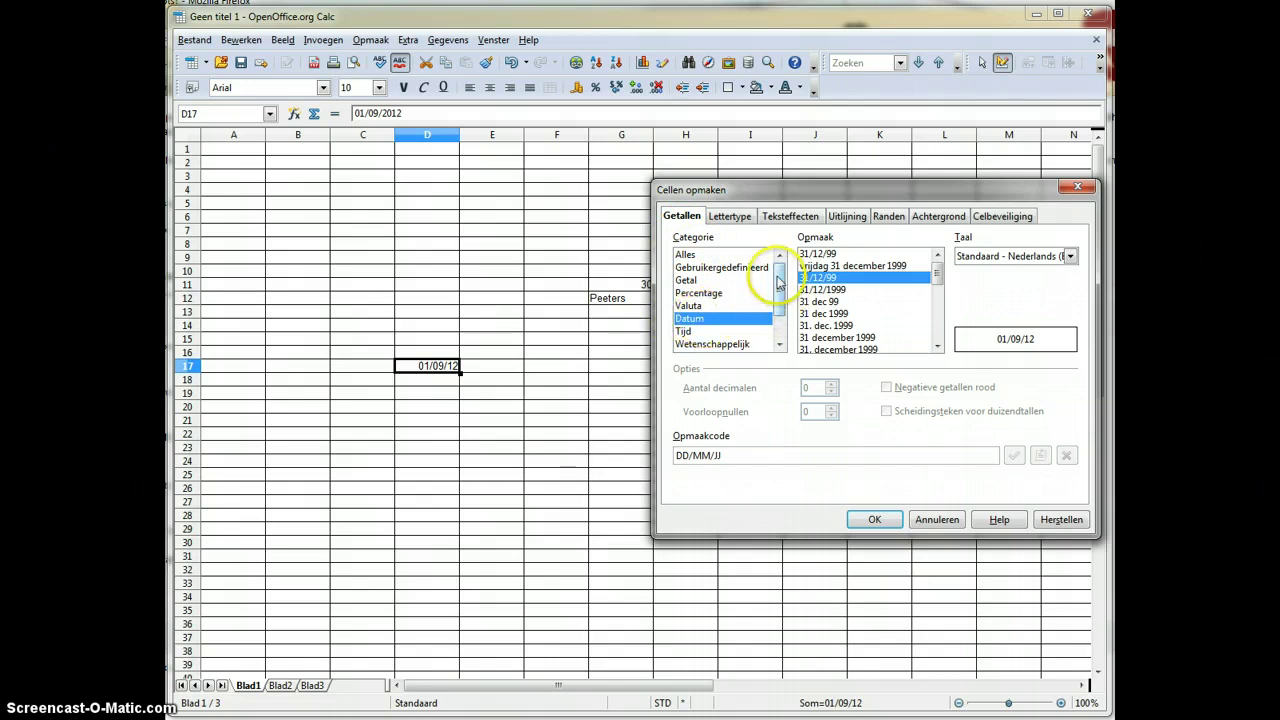
Step: Examine the number format categories for D17, including Tekst, Breuk, Wetenschappelijk, Tijd, Percentage and Valuta
drag(783, 287, 787, 312)
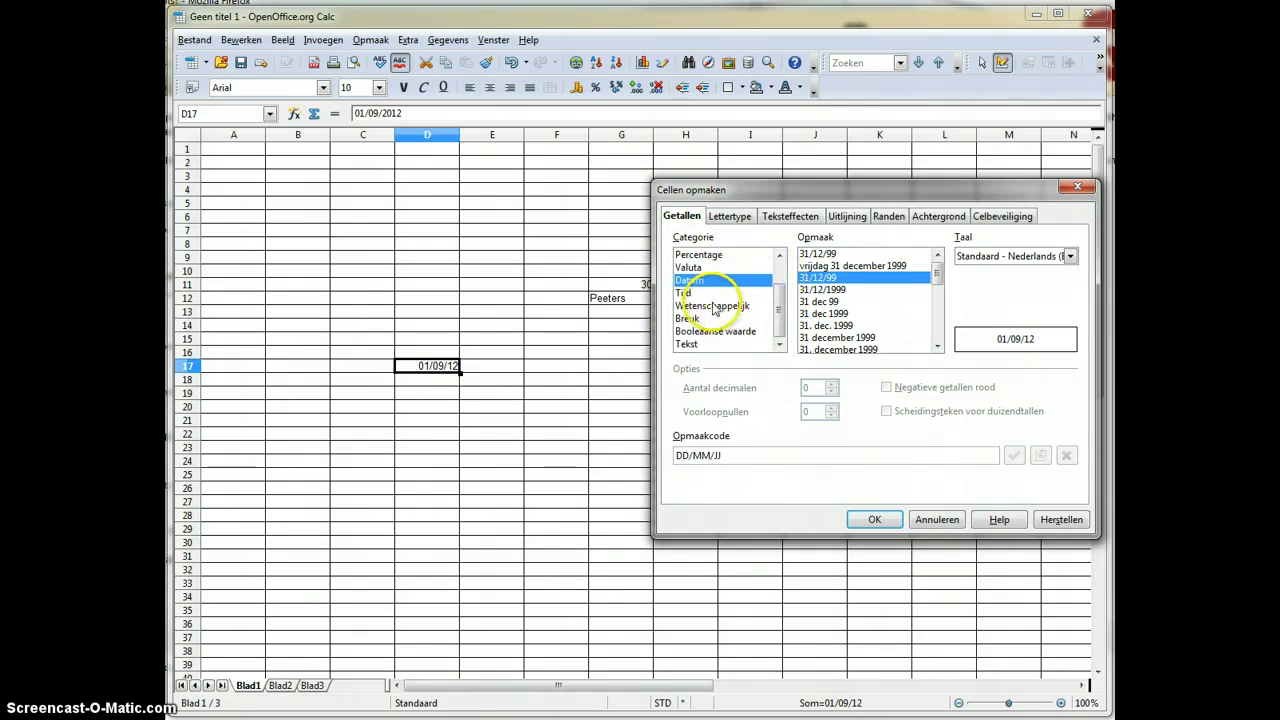
click(700, 345)
click(688, 318)
click(710, 305)
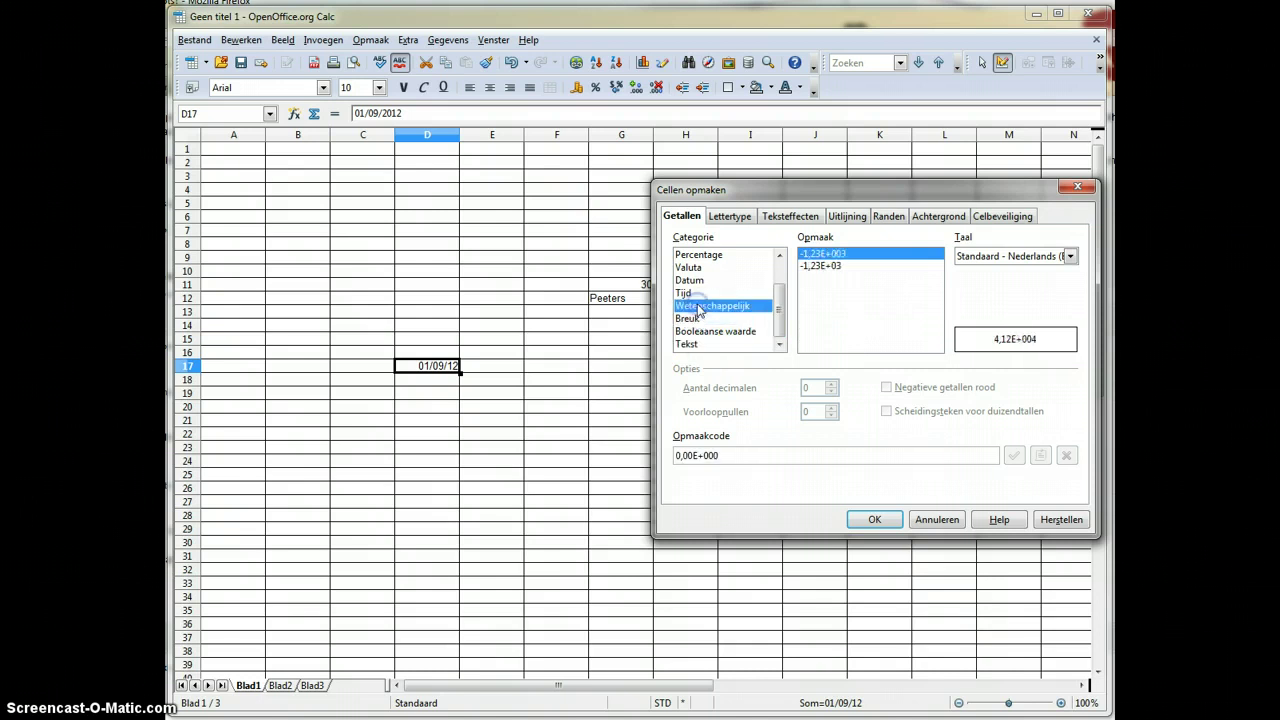
scroll(783, 305, up, 4)
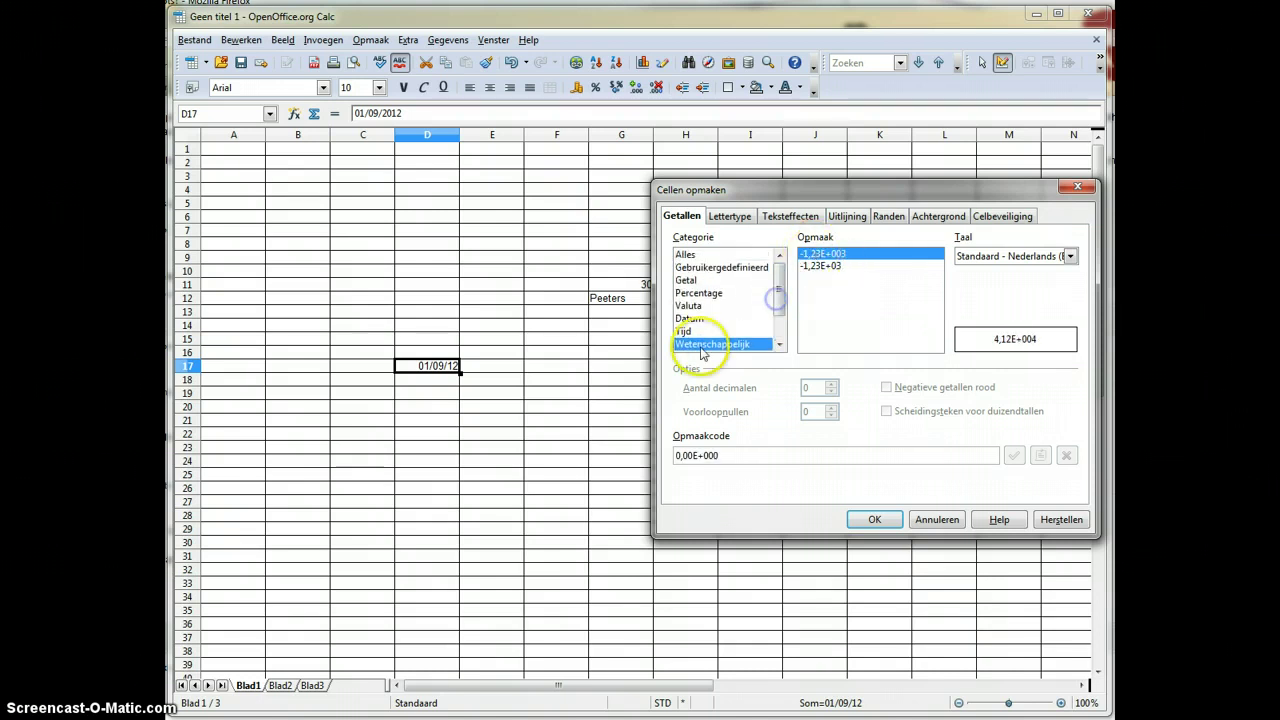
click(697, 331)
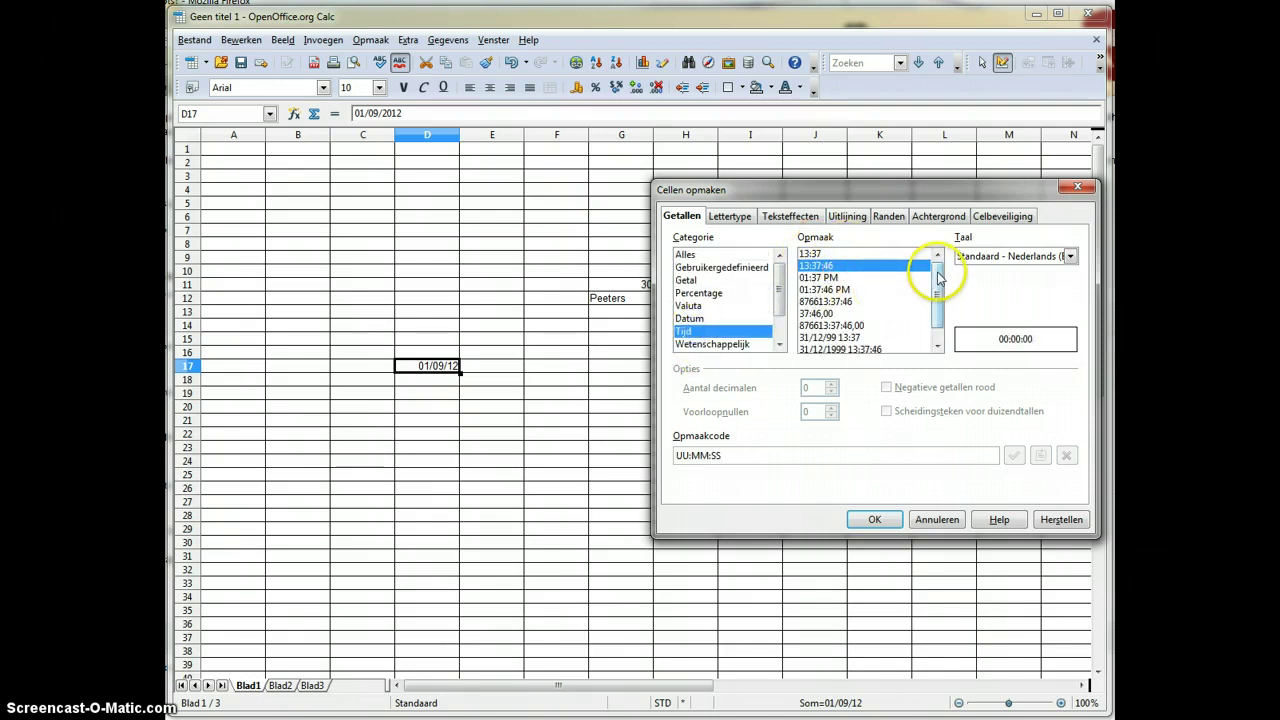
scroll(938, 292, down, 1)
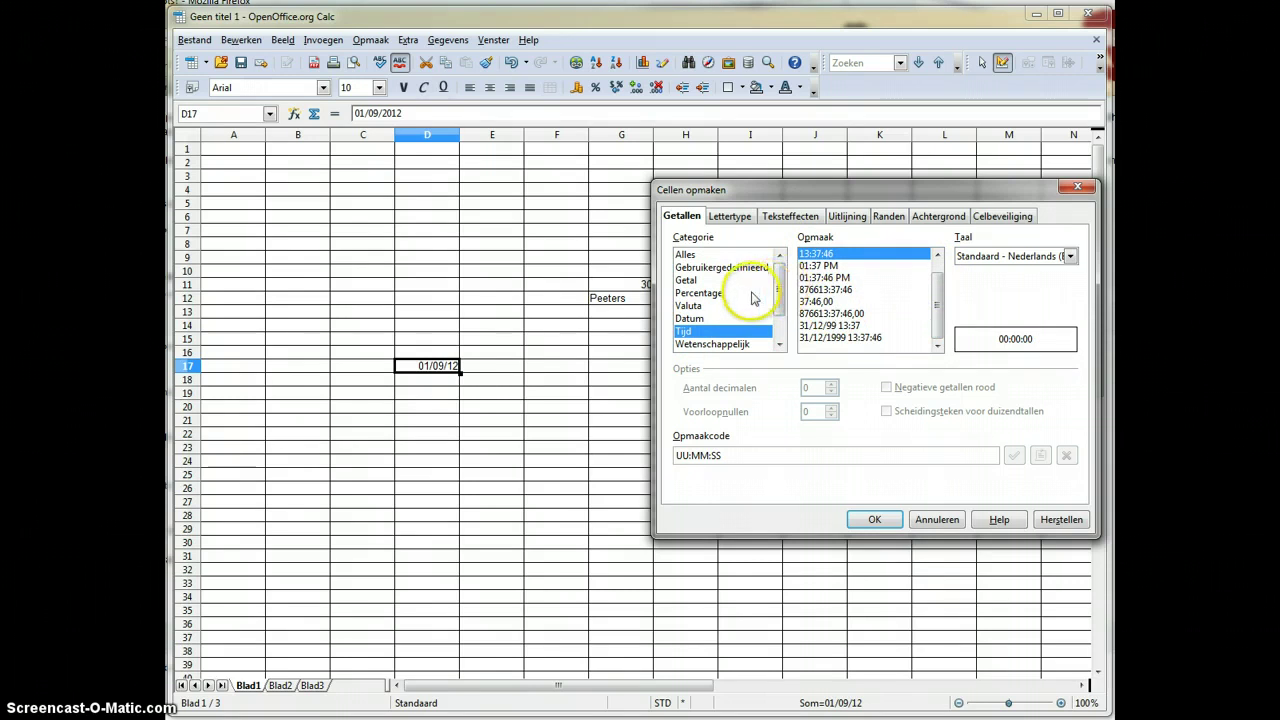
click(700, 293)
click(736, 305)
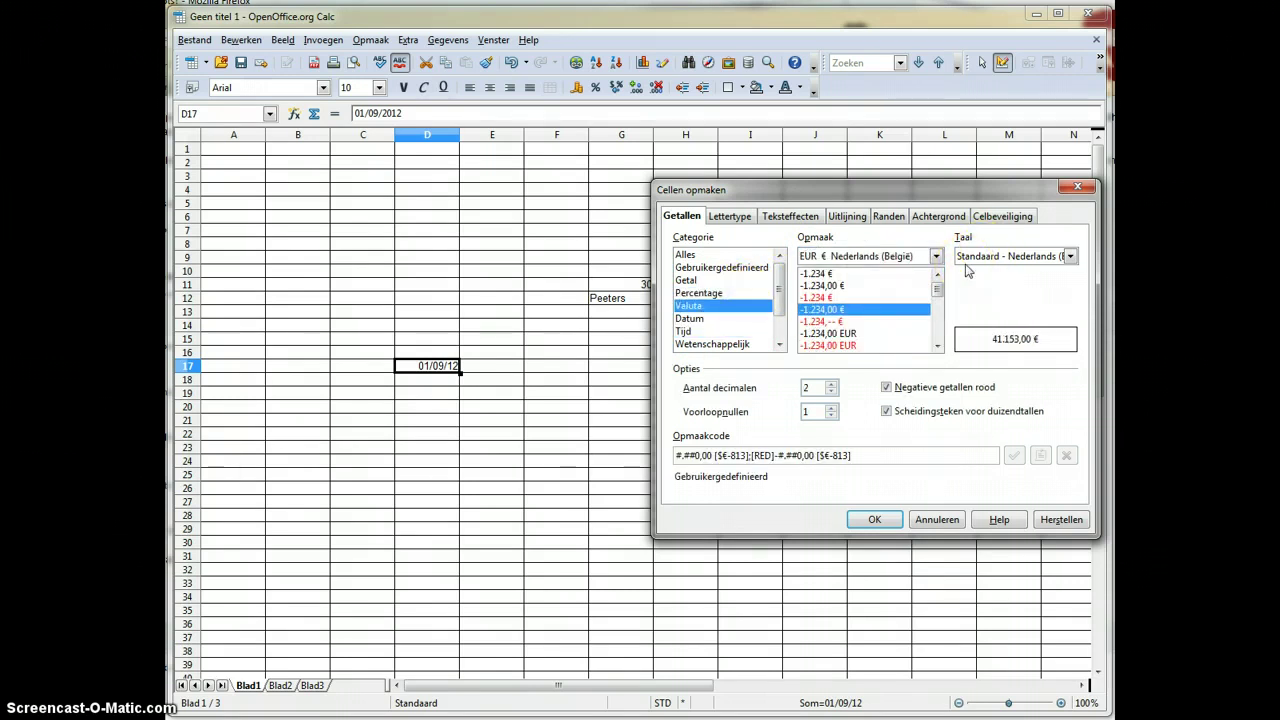
Step: Format D17 with the Datum style "4de kwartaal 99" and widen column D to fit the date
click(728, 320)
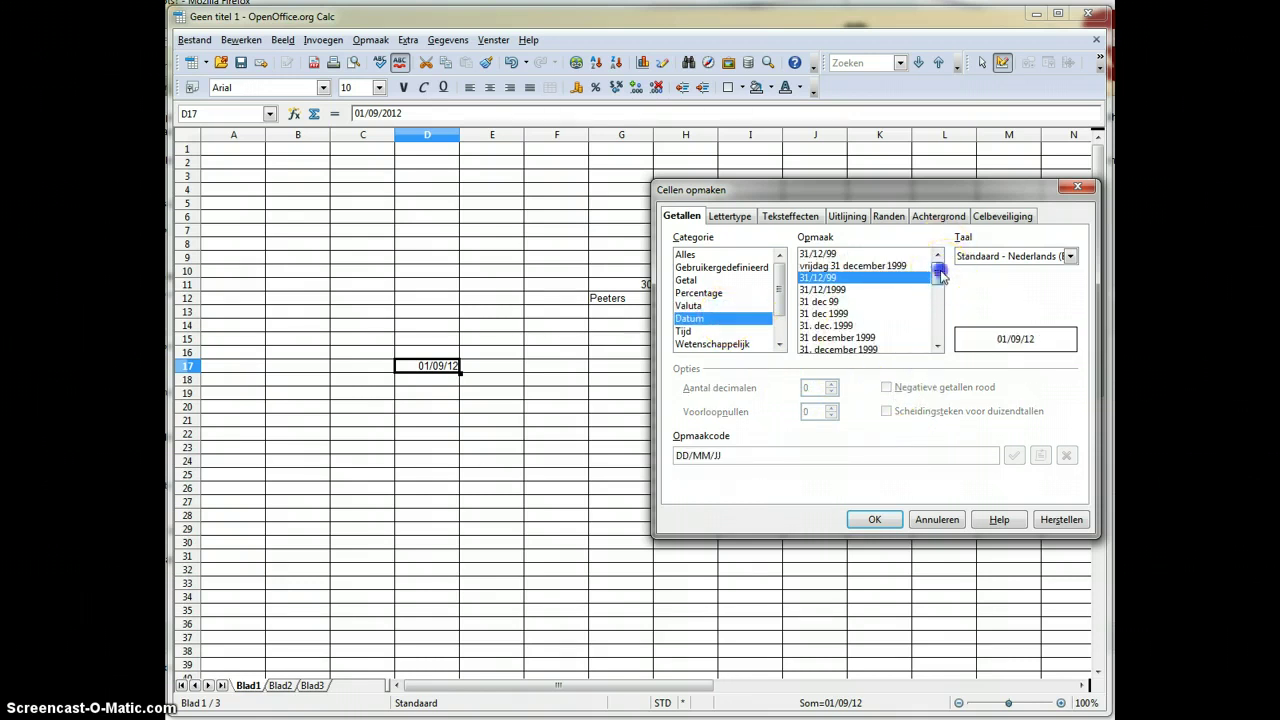
drag(938, 272, 957, 334)
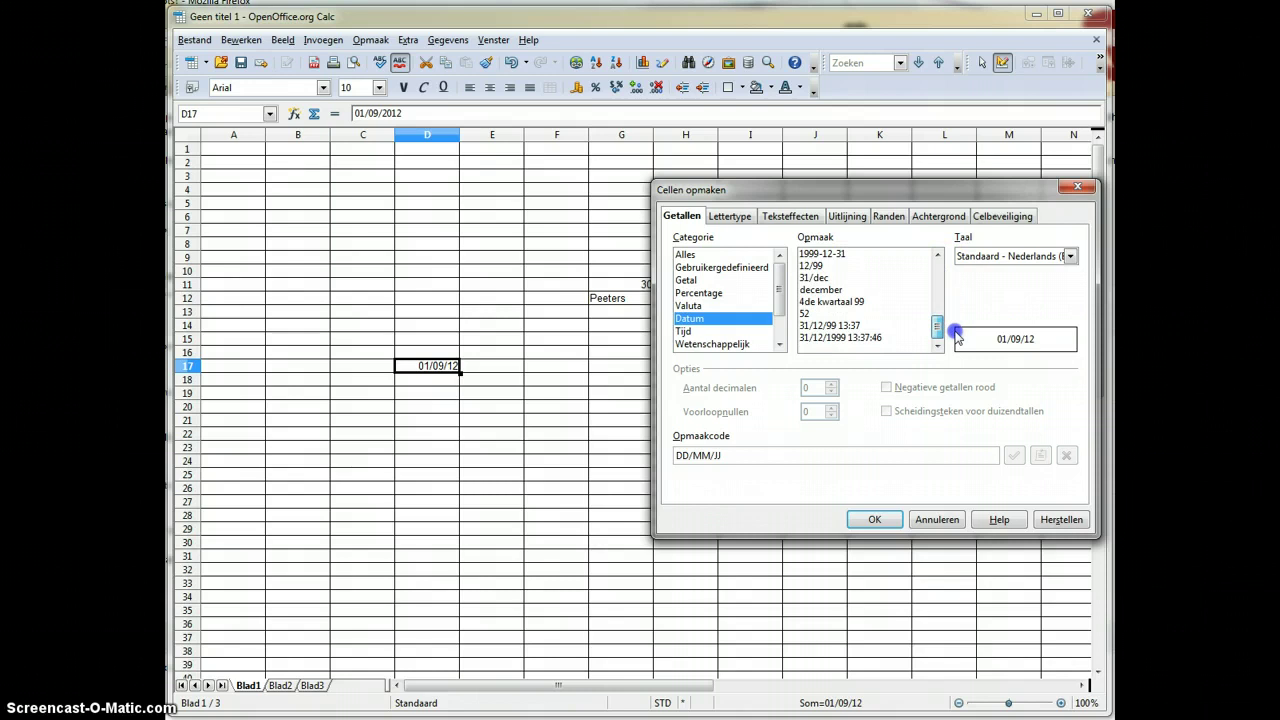
click(857, 302)
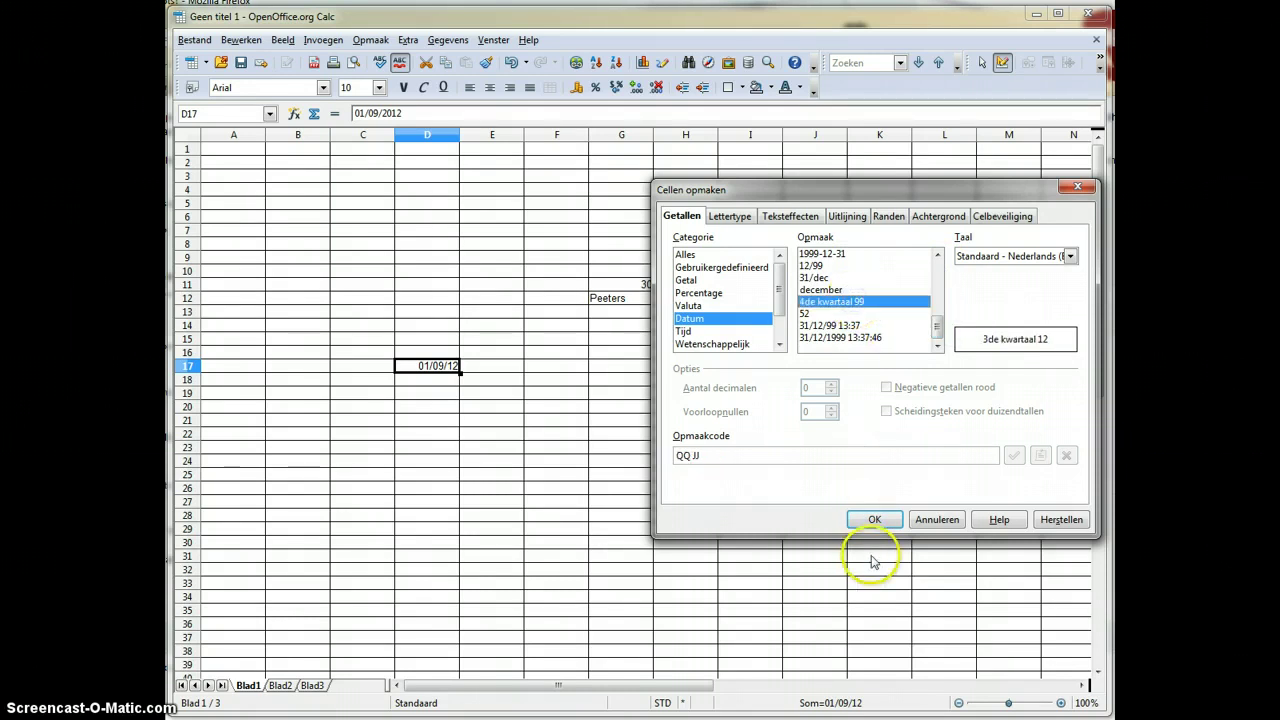
click(875, 520)
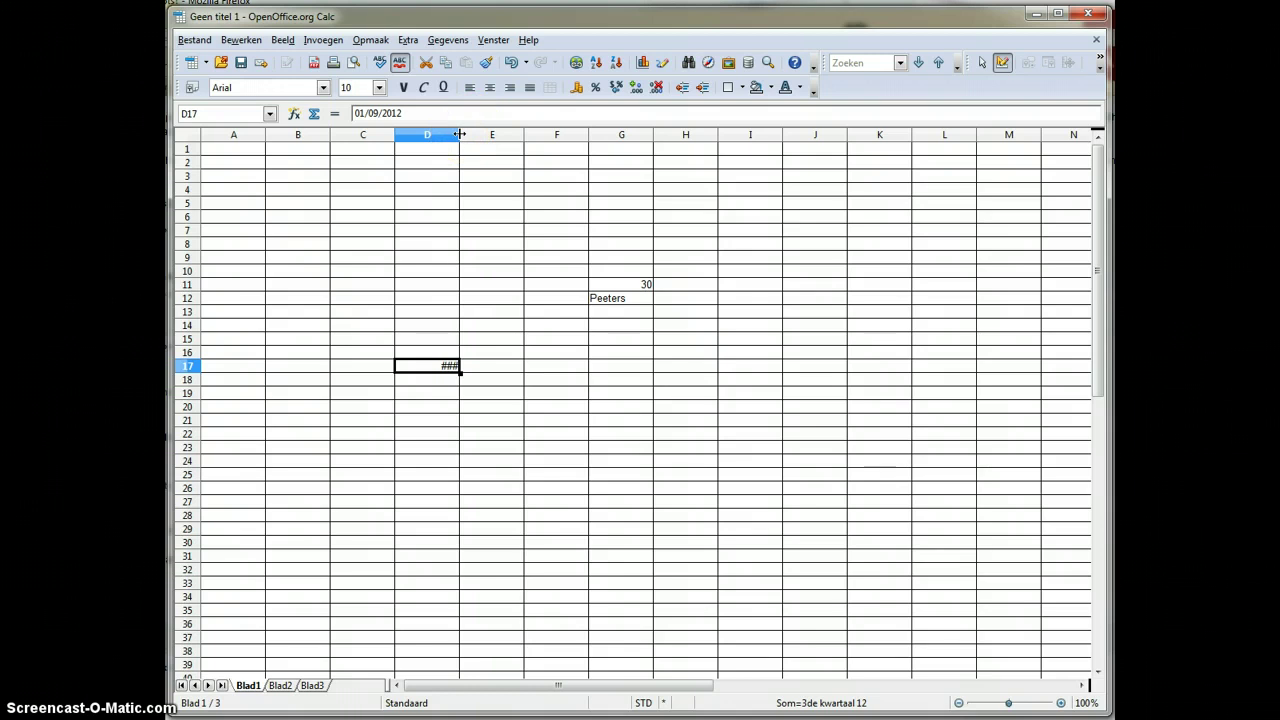
drag(460, 134, 516, 138)
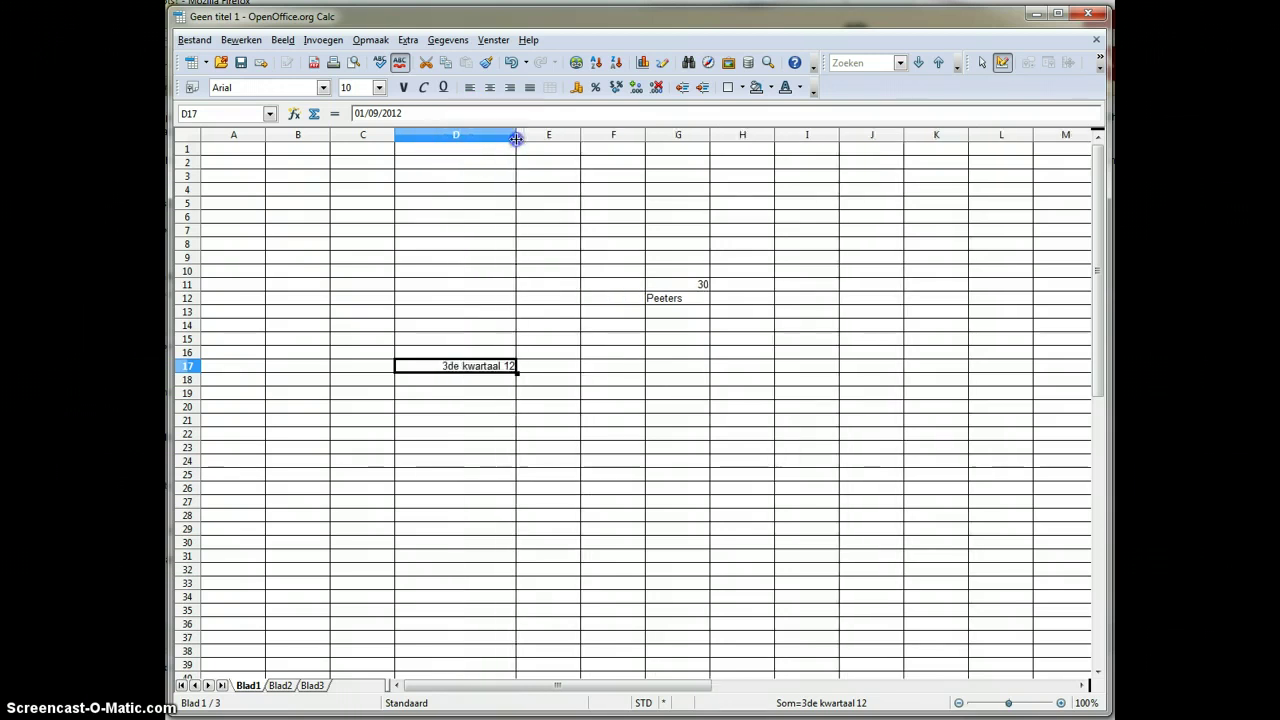
Step: Format D17 with the Datum style "vrijdag 31 december 1999" and widen column D to fit the full date
right_click(464, 368)
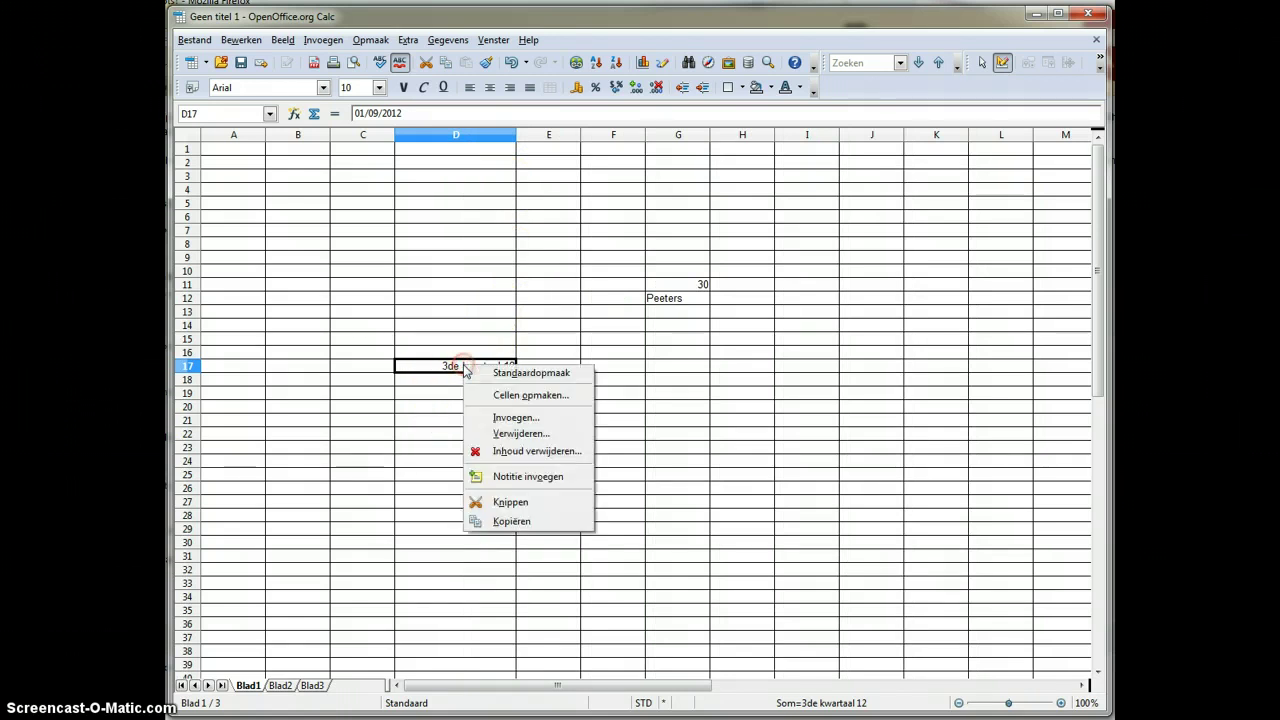
click(541, 400)
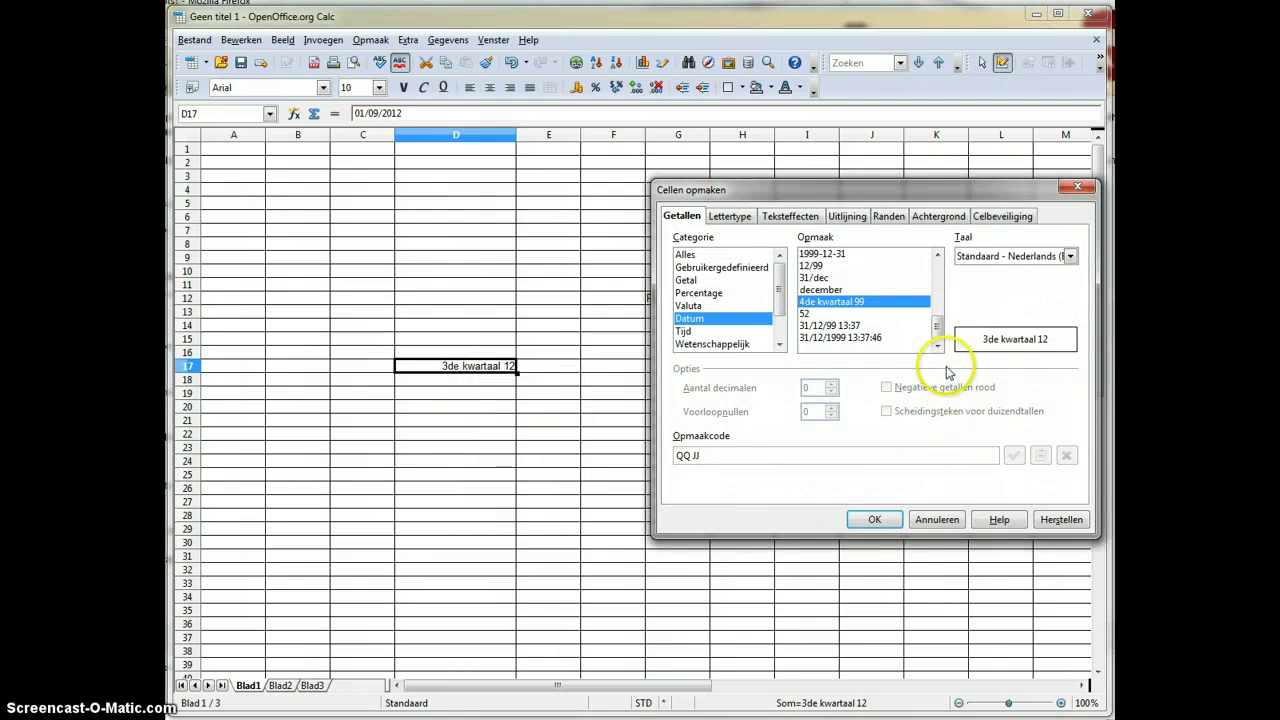
drag(940, 338, 940, 297)
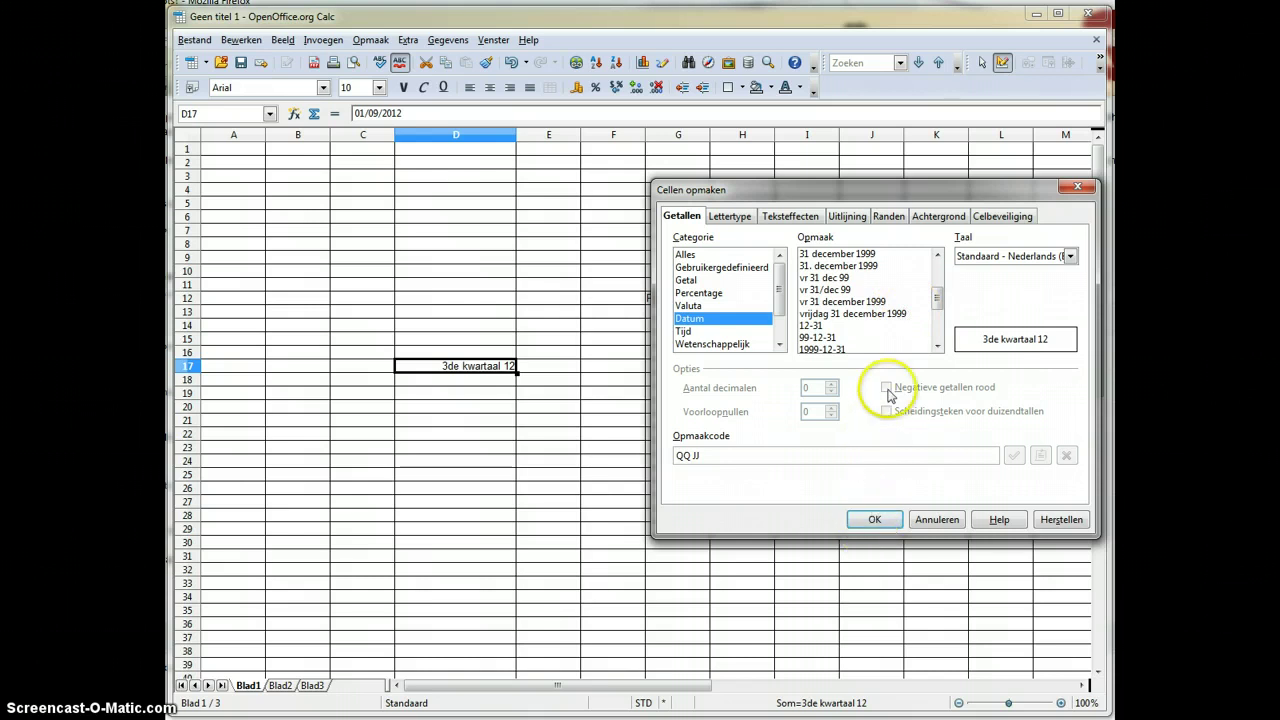
click(890, 313)
click(873, 526)
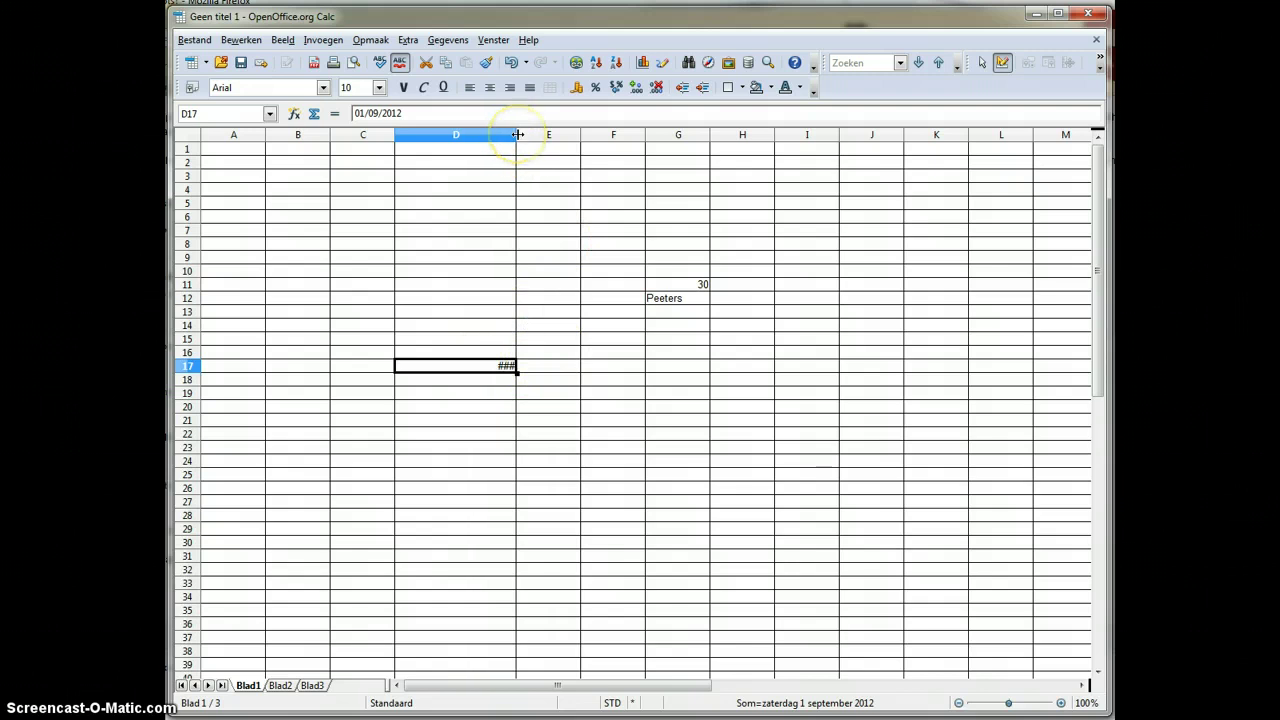
drag(517, 134, 593, 134)
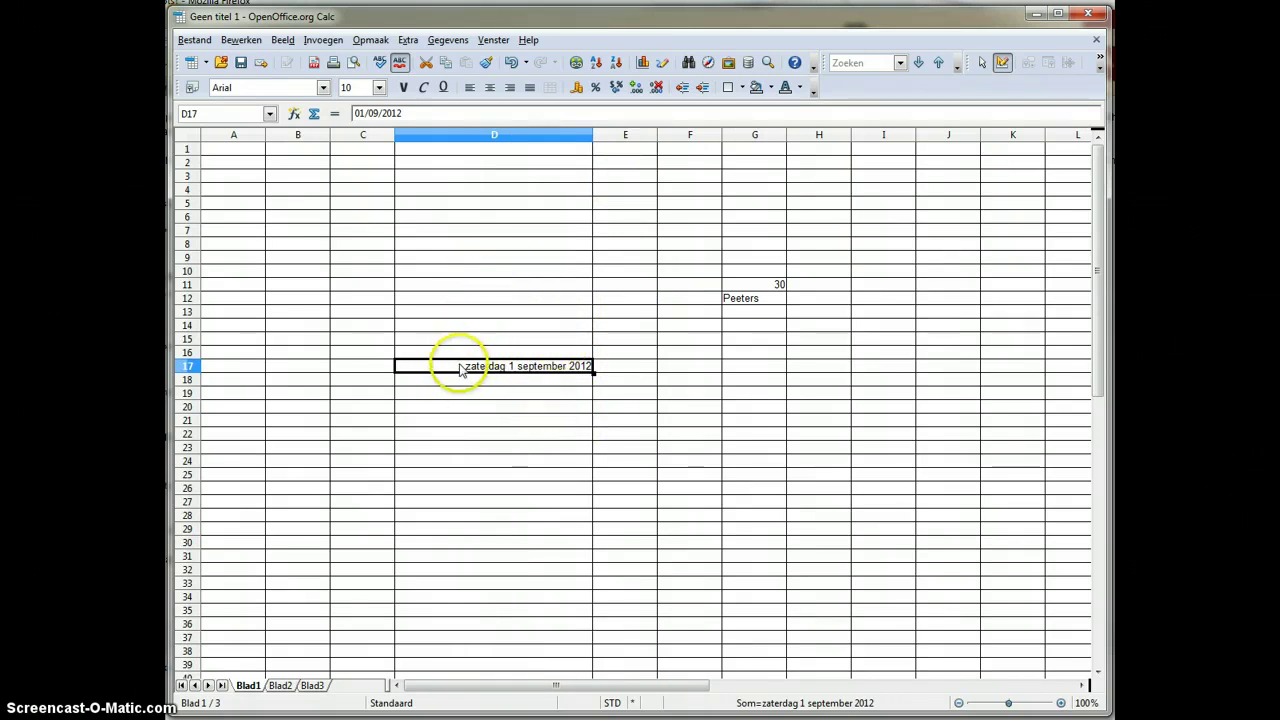
Step: Examine the underlying date stored in D17, then leave the cell without editing it
click(423, 113)
drag(420, 113, 349, 113)
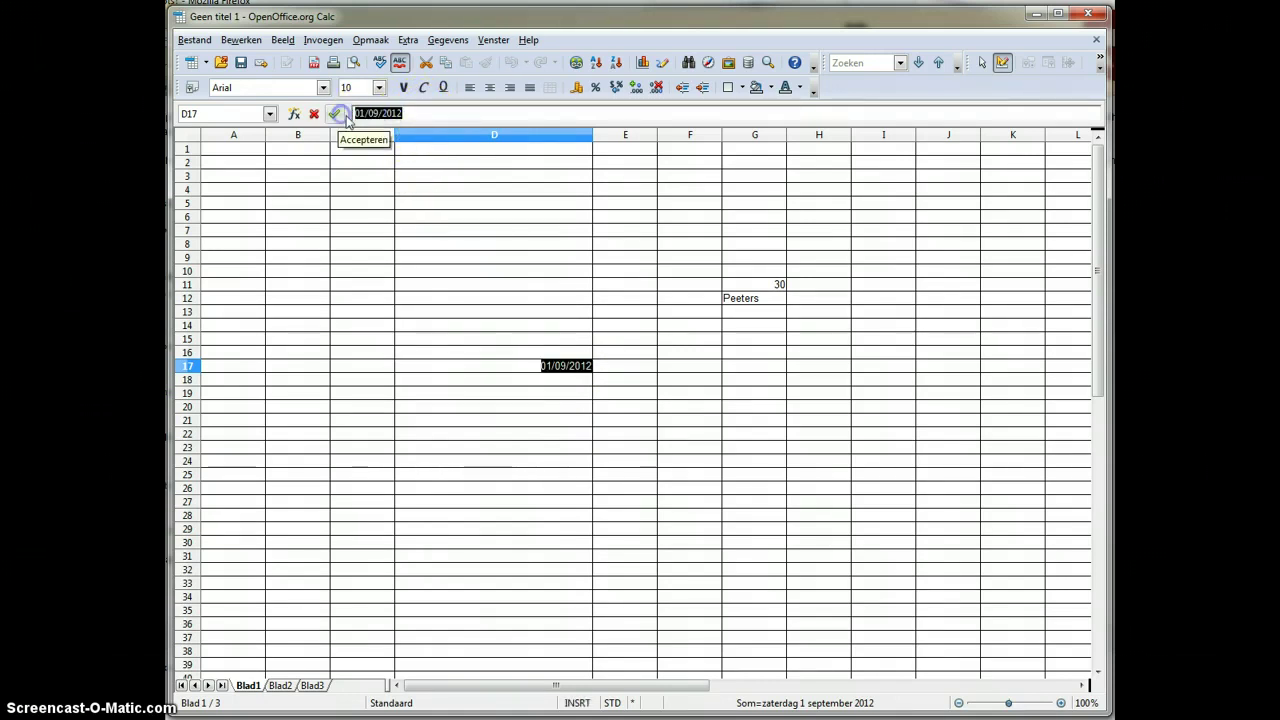
click(432, 113)
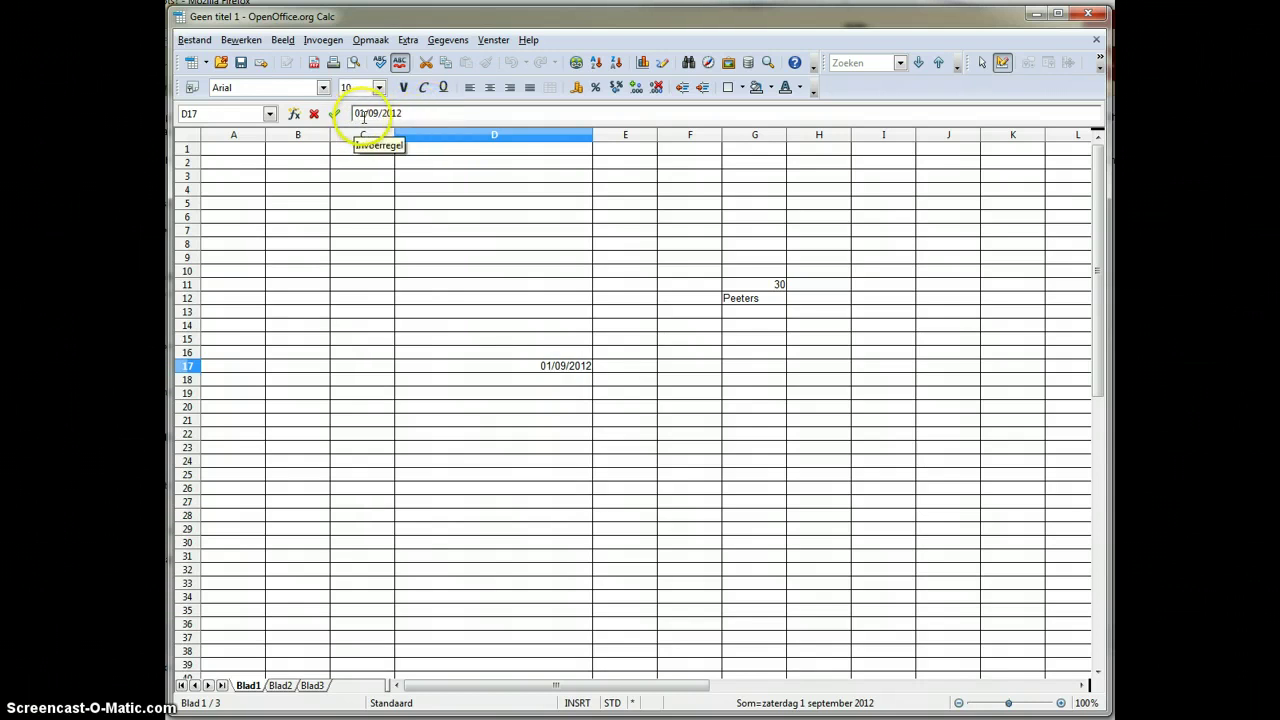
click(553, 331)
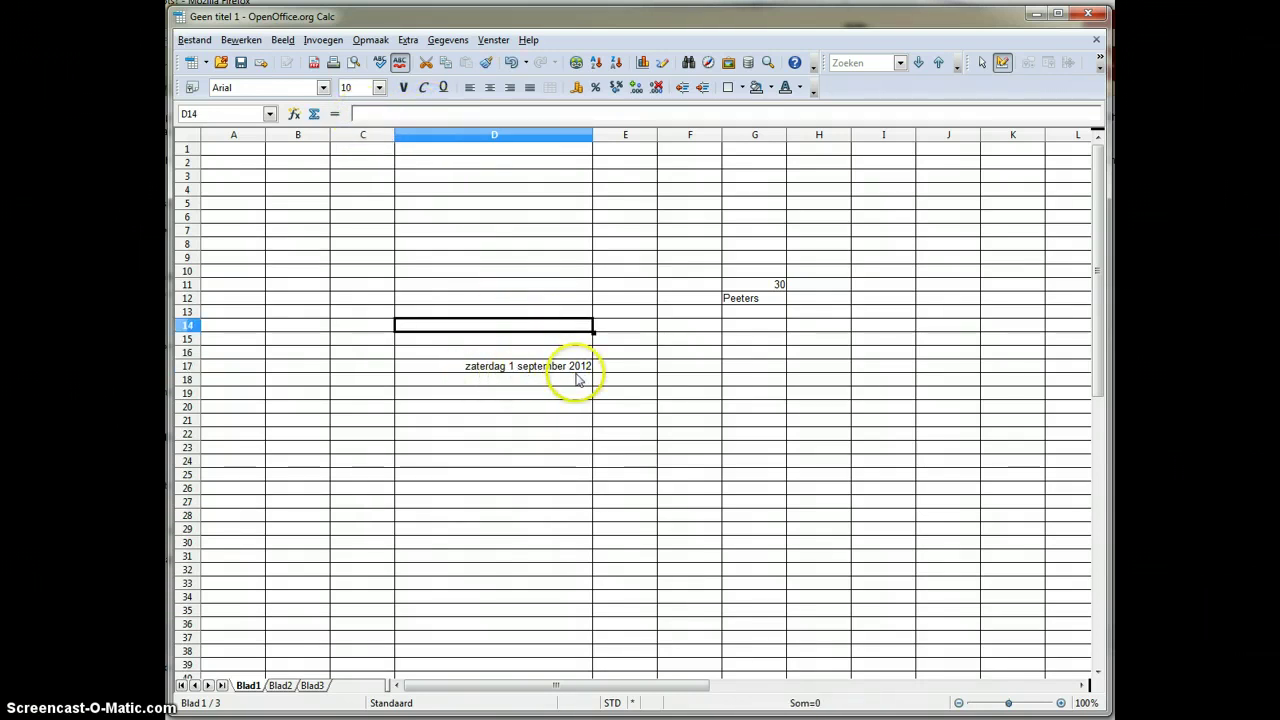
Step: Enter the number 20 in cell F3
click(581, 368)
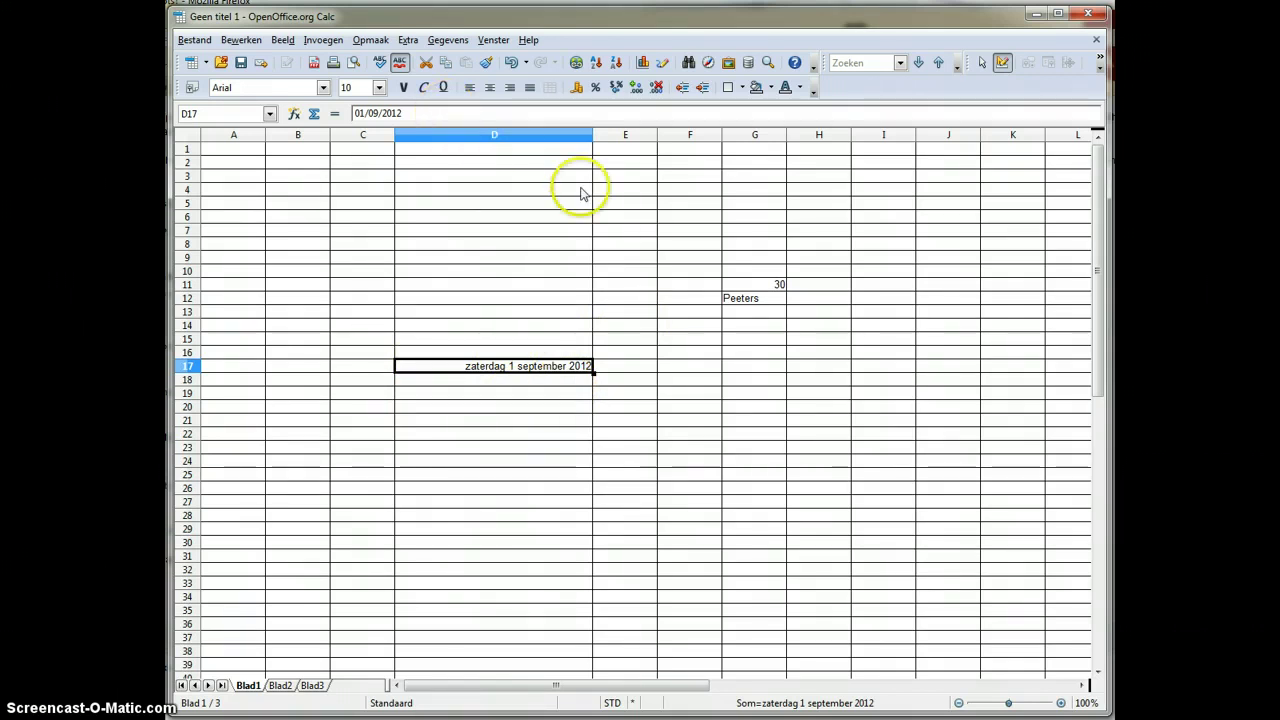
click(687, 176)
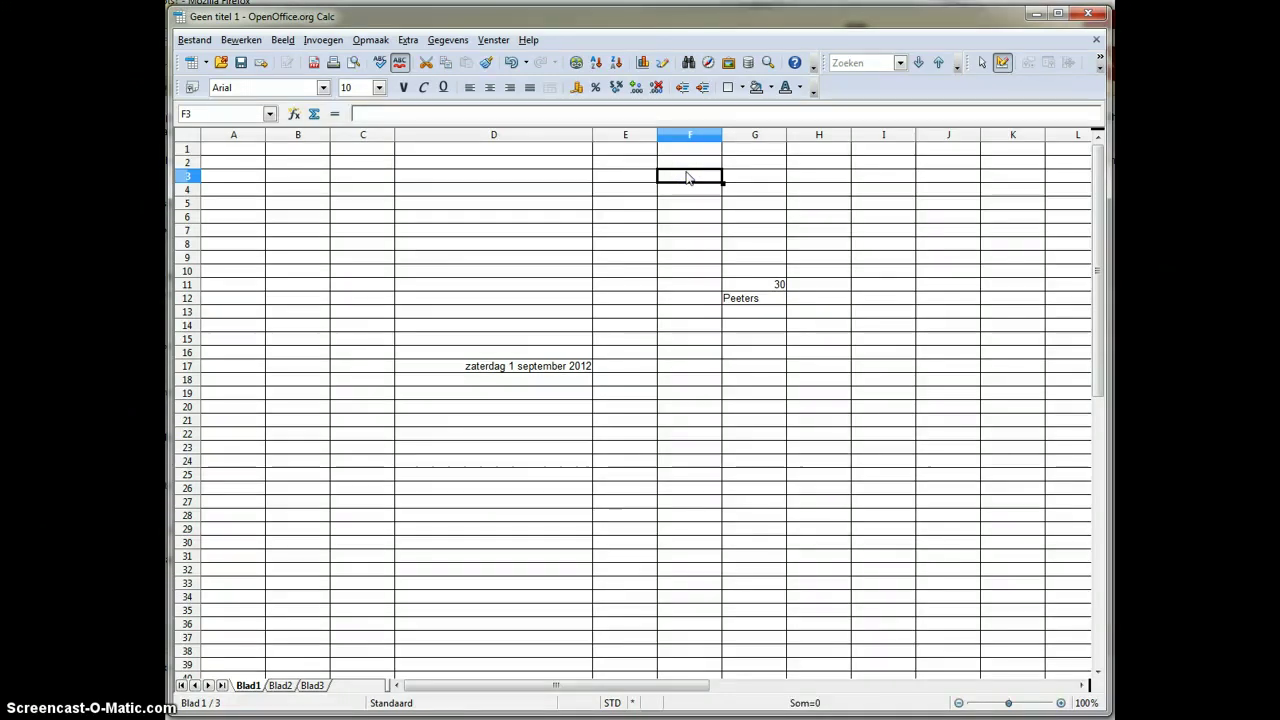
text(20)
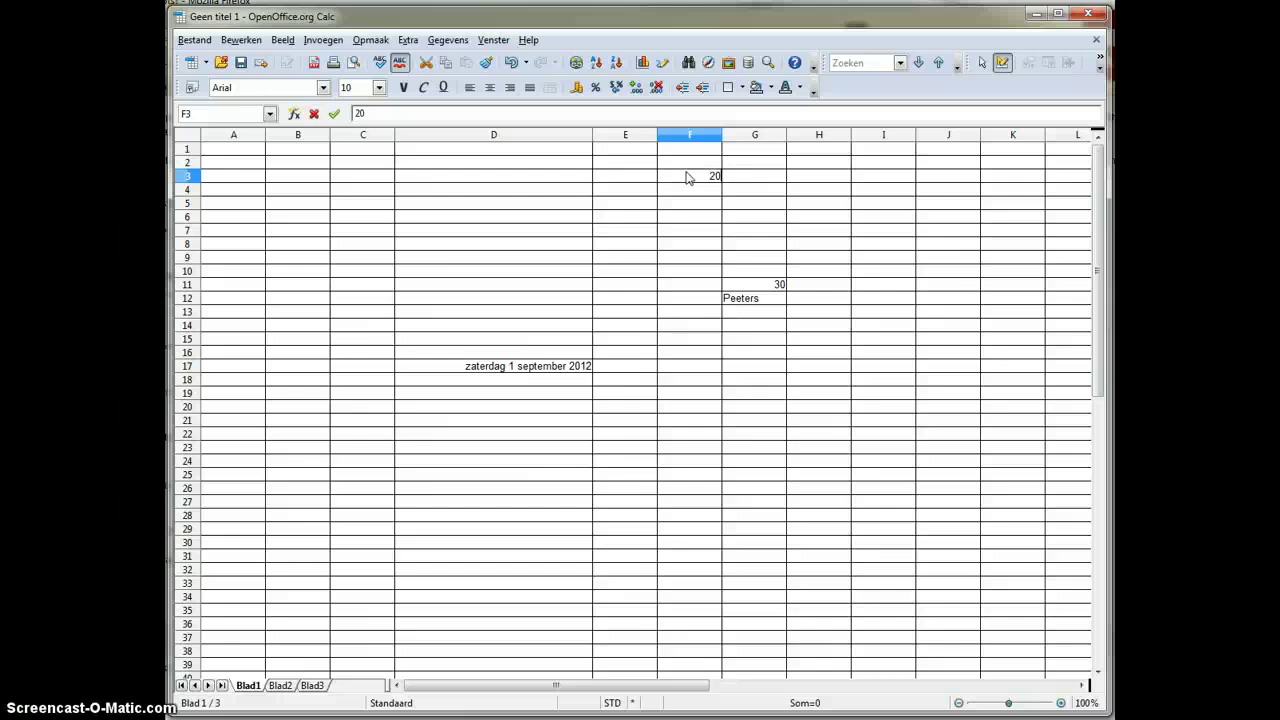
key(Return)
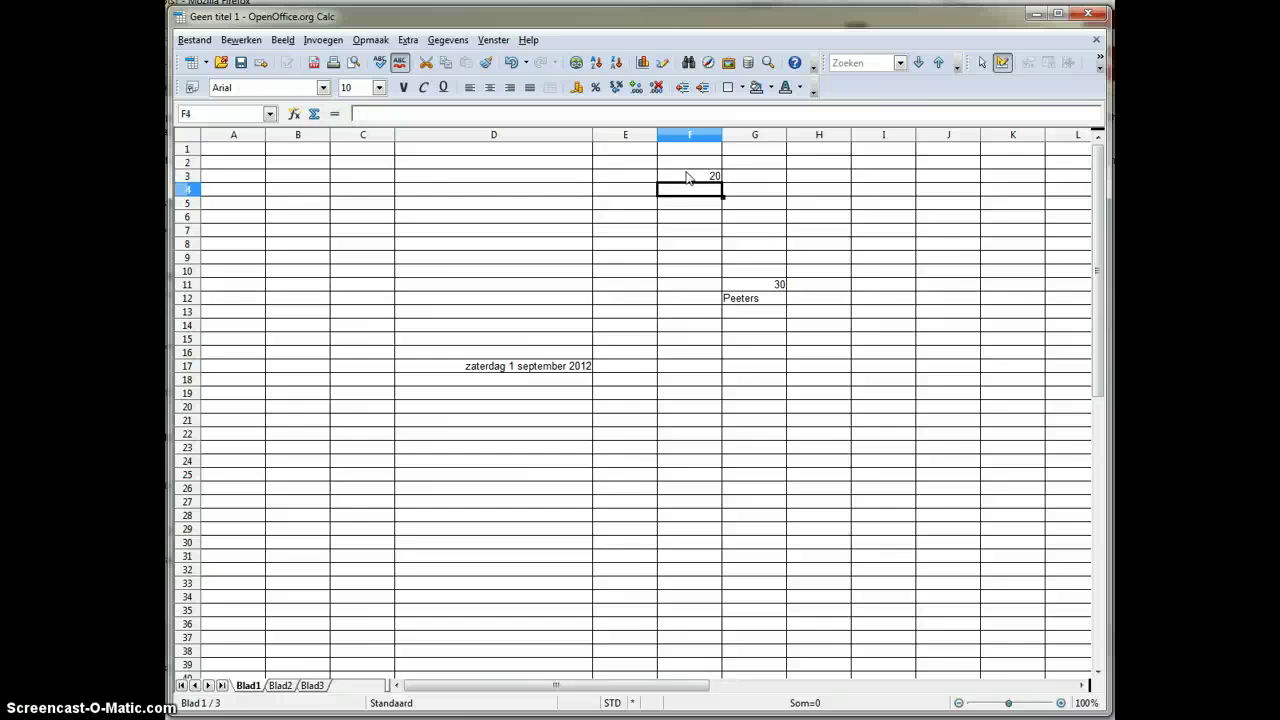
Step: Open the cell formatting settings for F3 and choose the Valuta number category
right_click(714, 177)
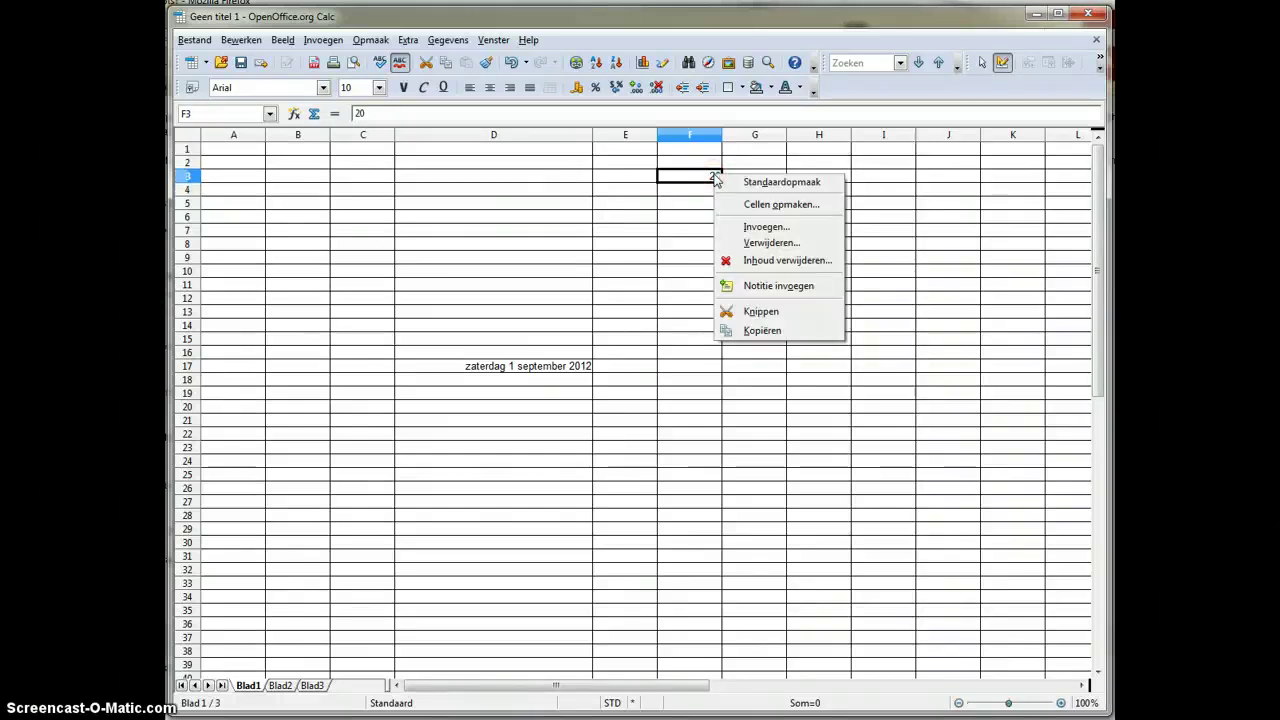
click(755, 205)
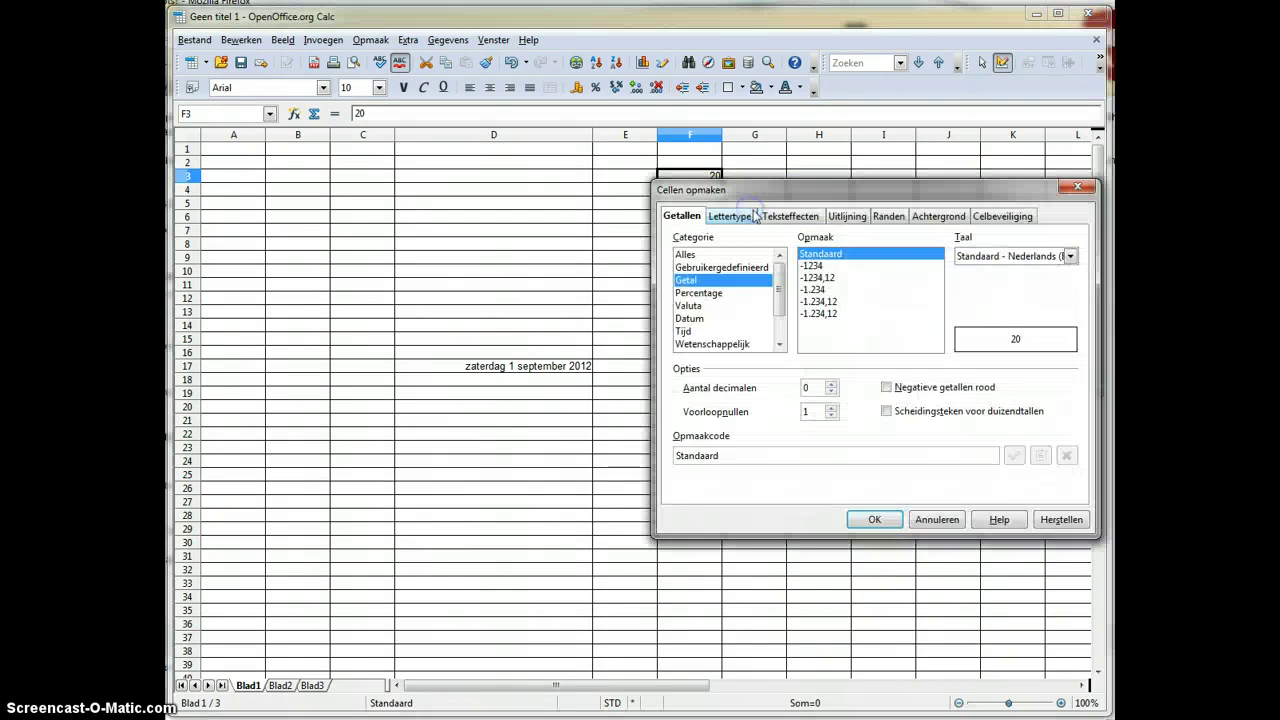
drag(711, 189, 651, 205)
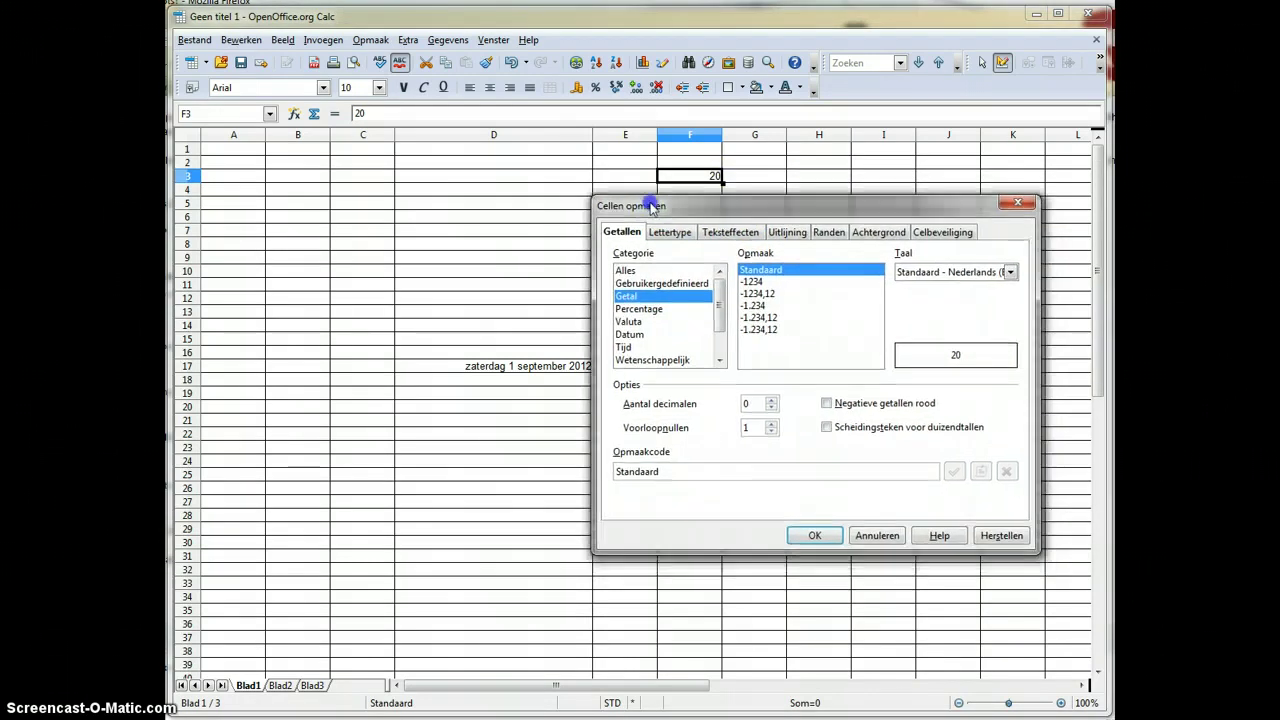
click(630, 322)
mouse_move(876, 298)
mouse_down()
mouse_move(882, 352)
mouse_move(881, 310)
mouse_up()
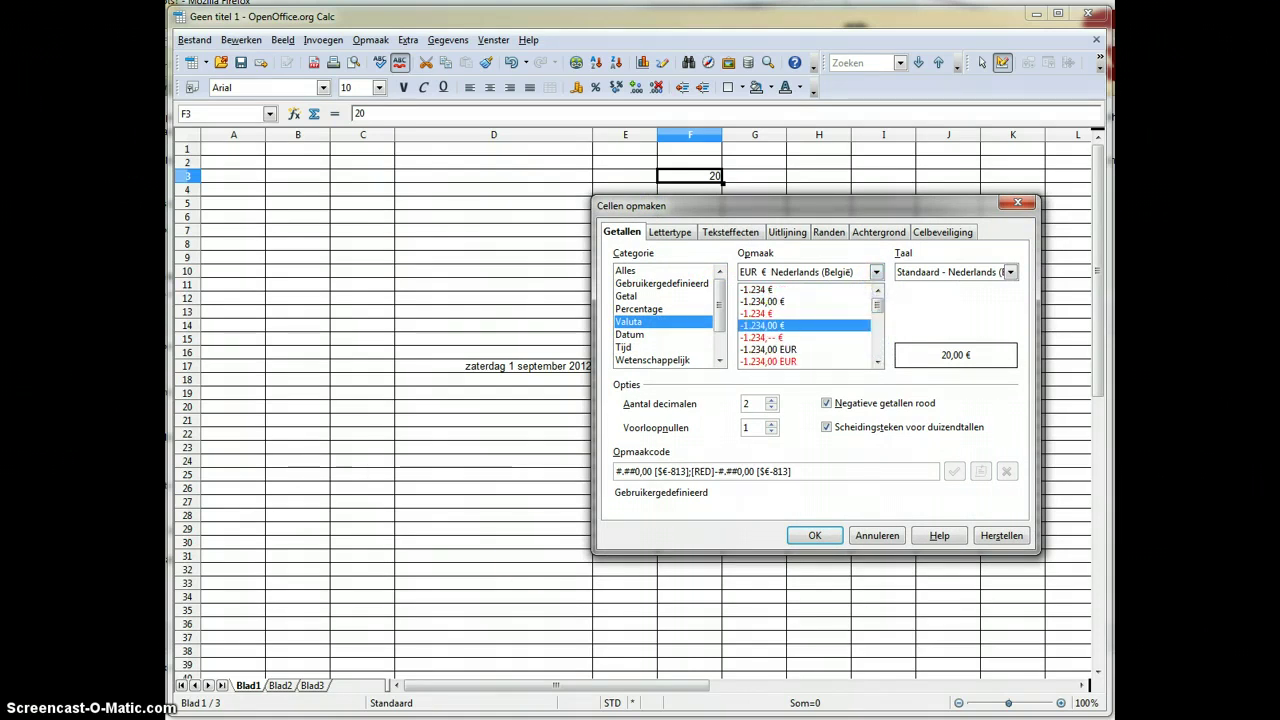
Step: Examine the available currencies and the list of format styles offered for EUR € Nederlands (België)
click(877, 273)
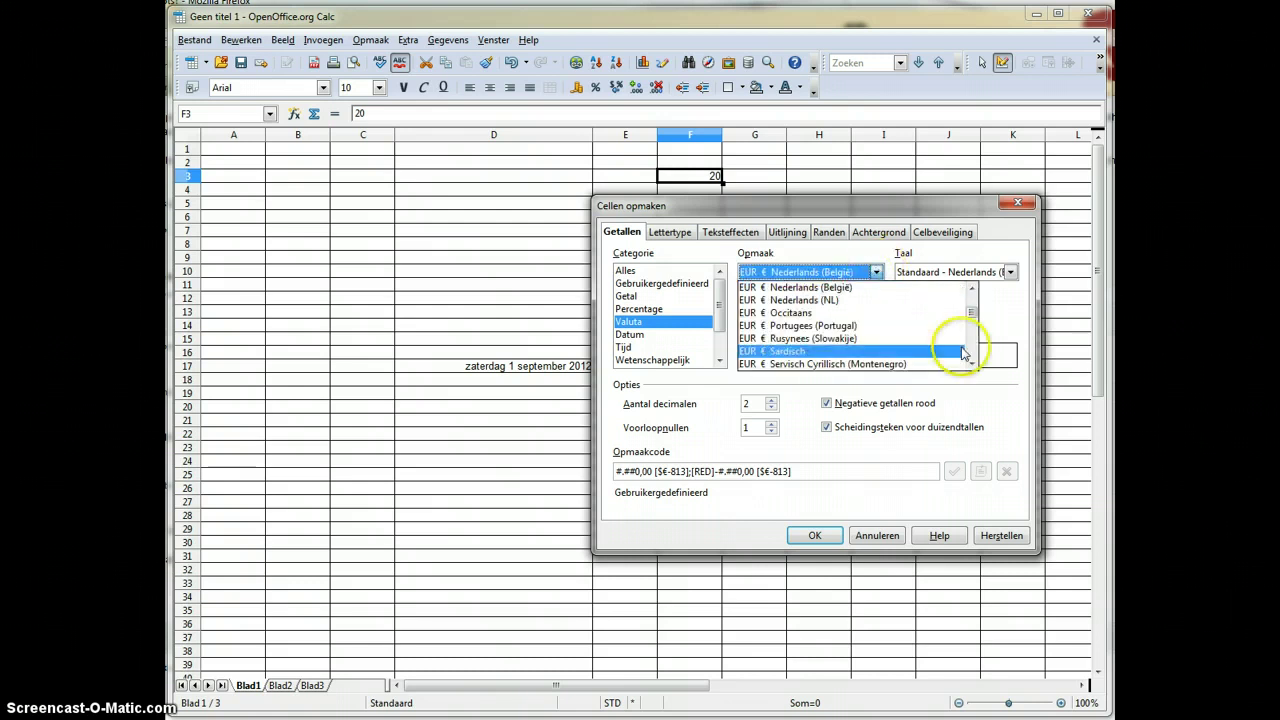
click(970, 297)
scroll(971, 300, down, 2)
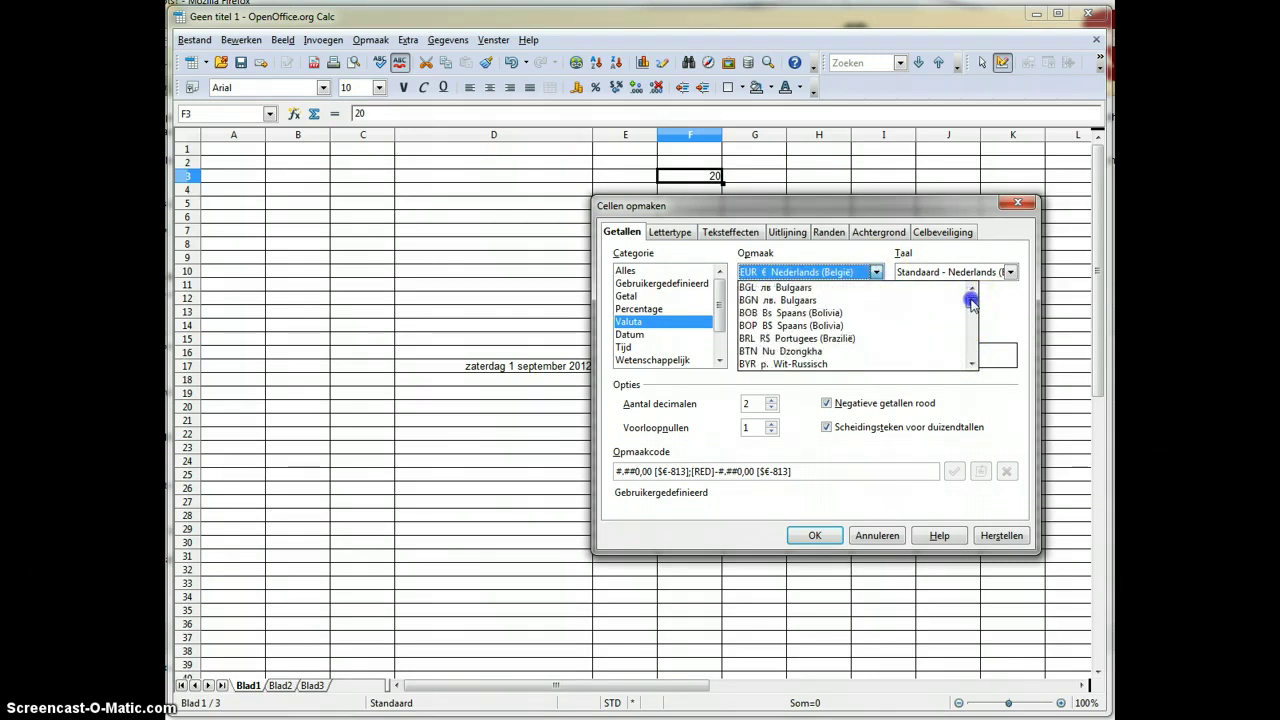
scroll(972, 300, up, 2)
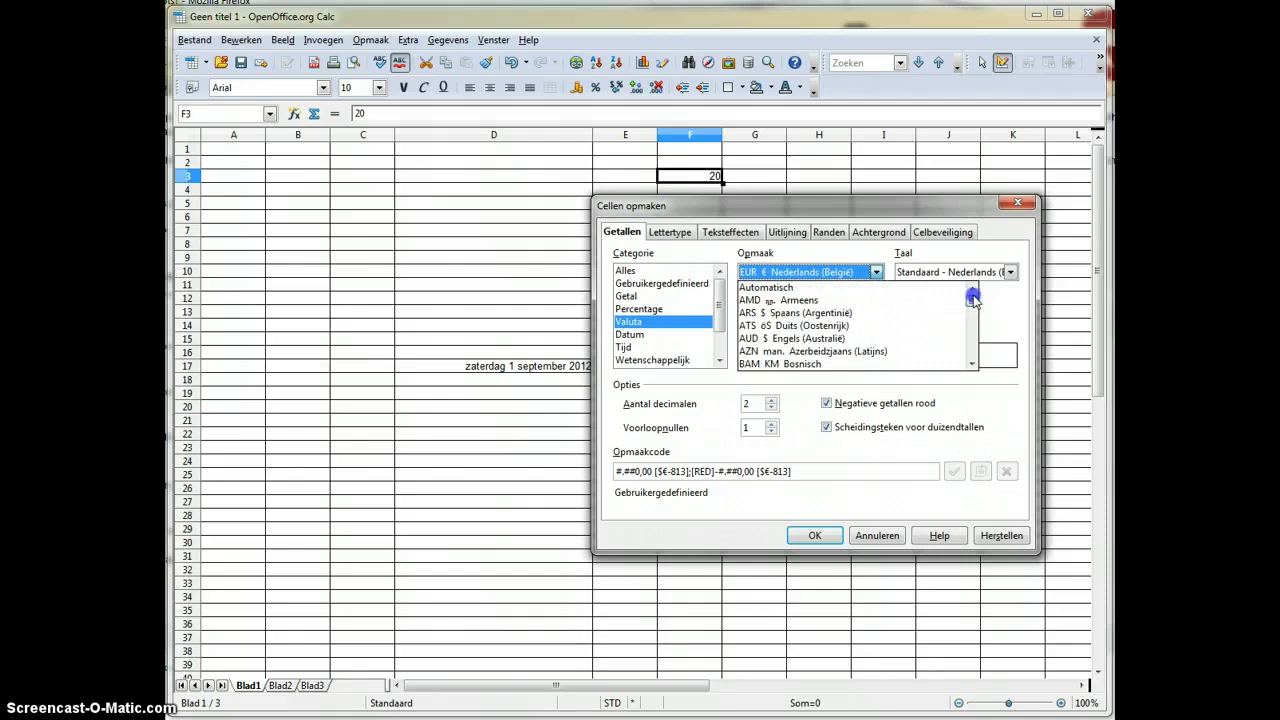
drag(975, 300, 975, 316)
click(875, 272)
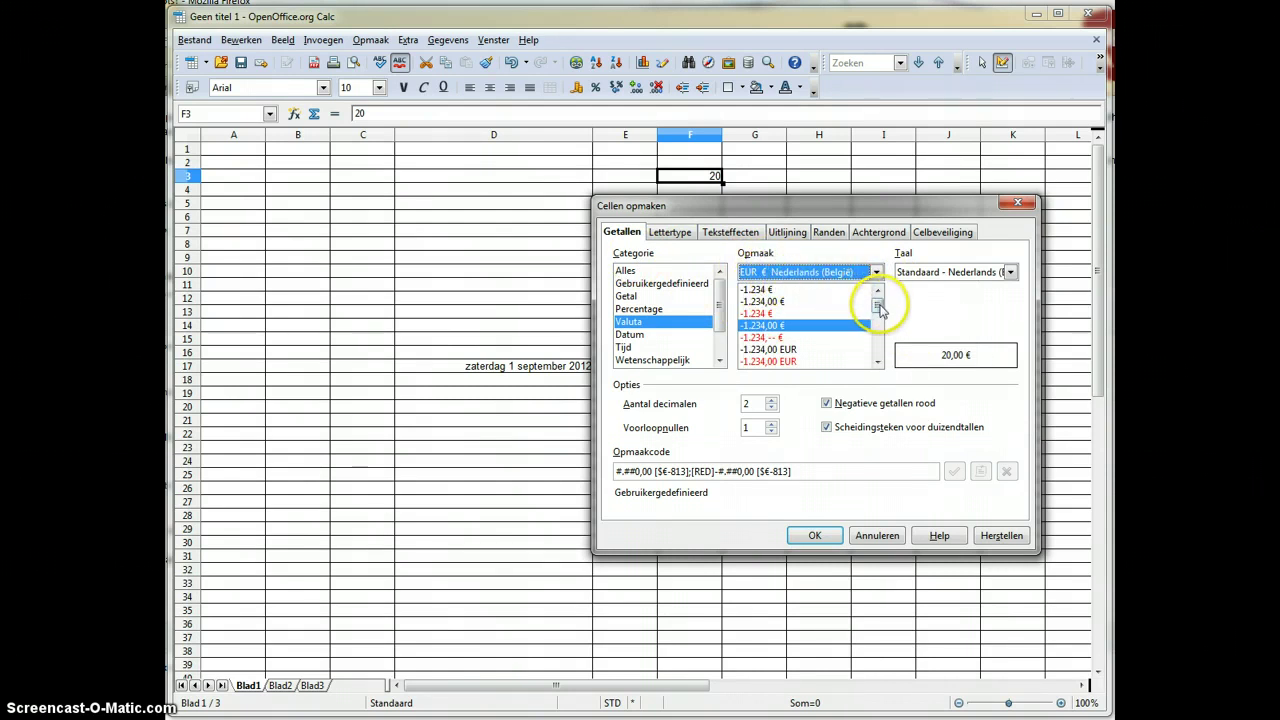
drag(878, 308, 881, 348)
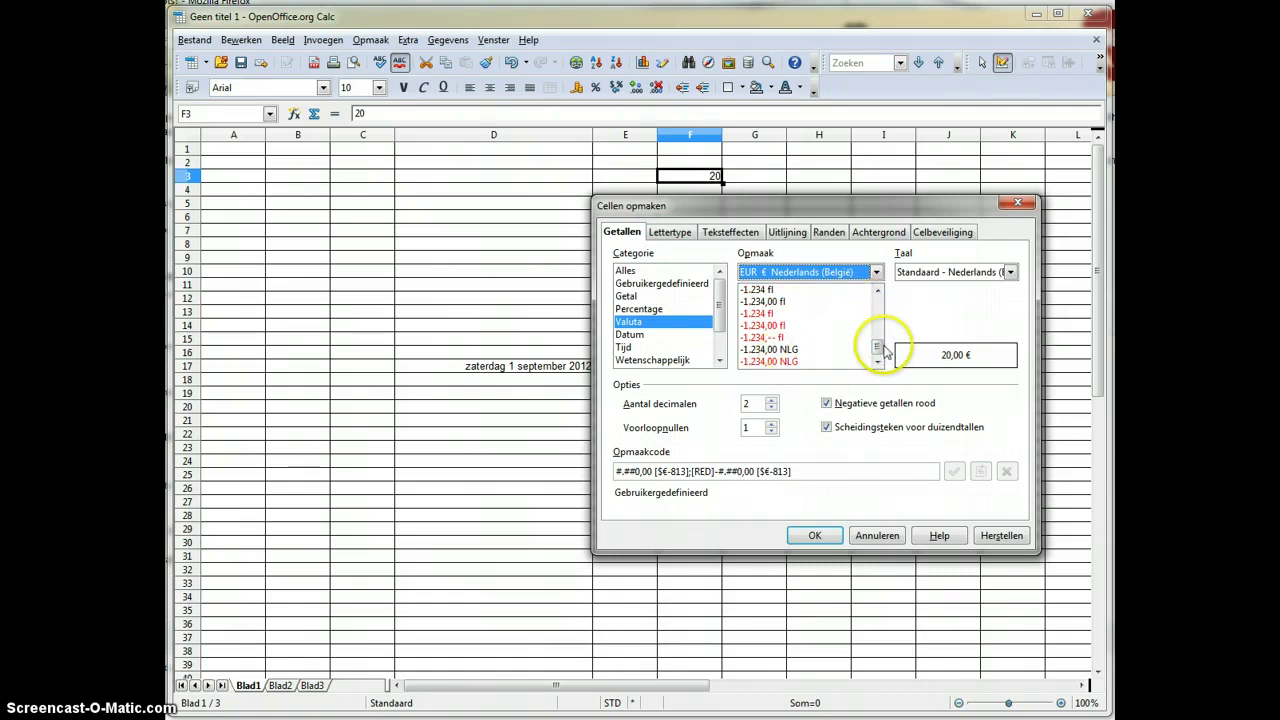
drag(878, 343, 771, 302)
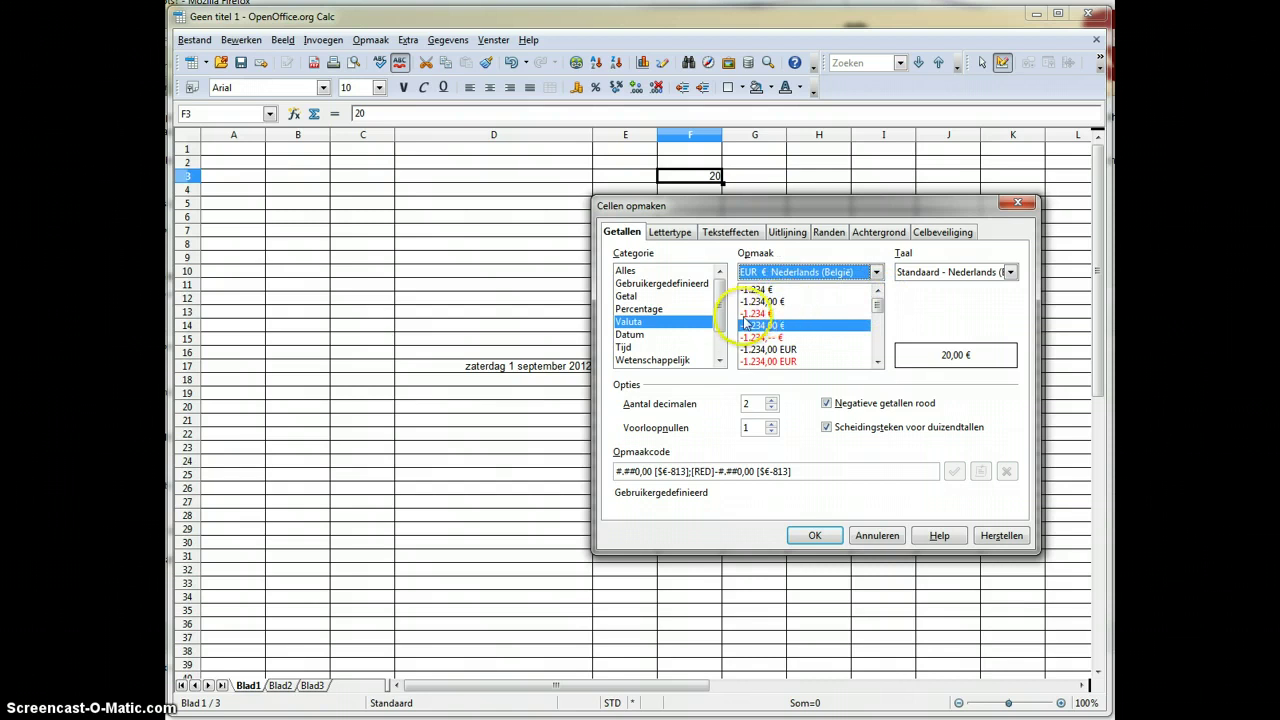
Step: Preview the red -1.234 € style, then apply the red two-decimal -1.234,00 € currency style to F3
click(800, 313)
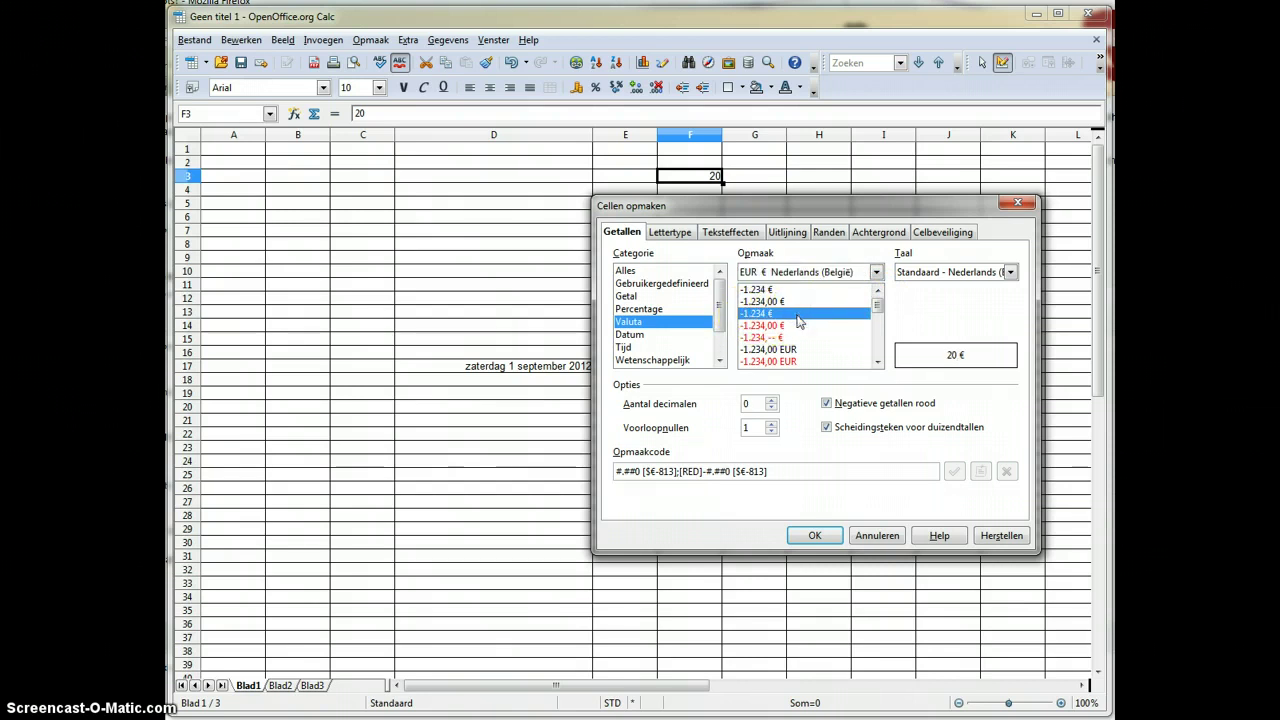
click(797, 325)
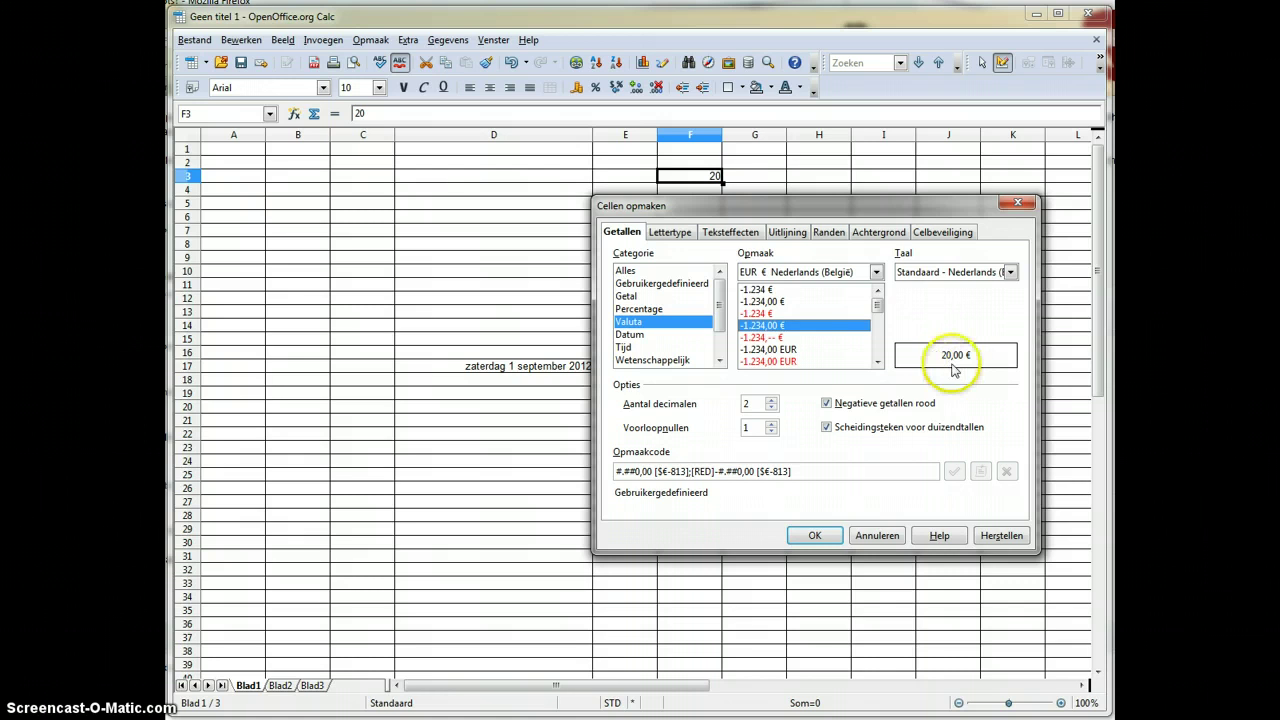
click(815, 535)
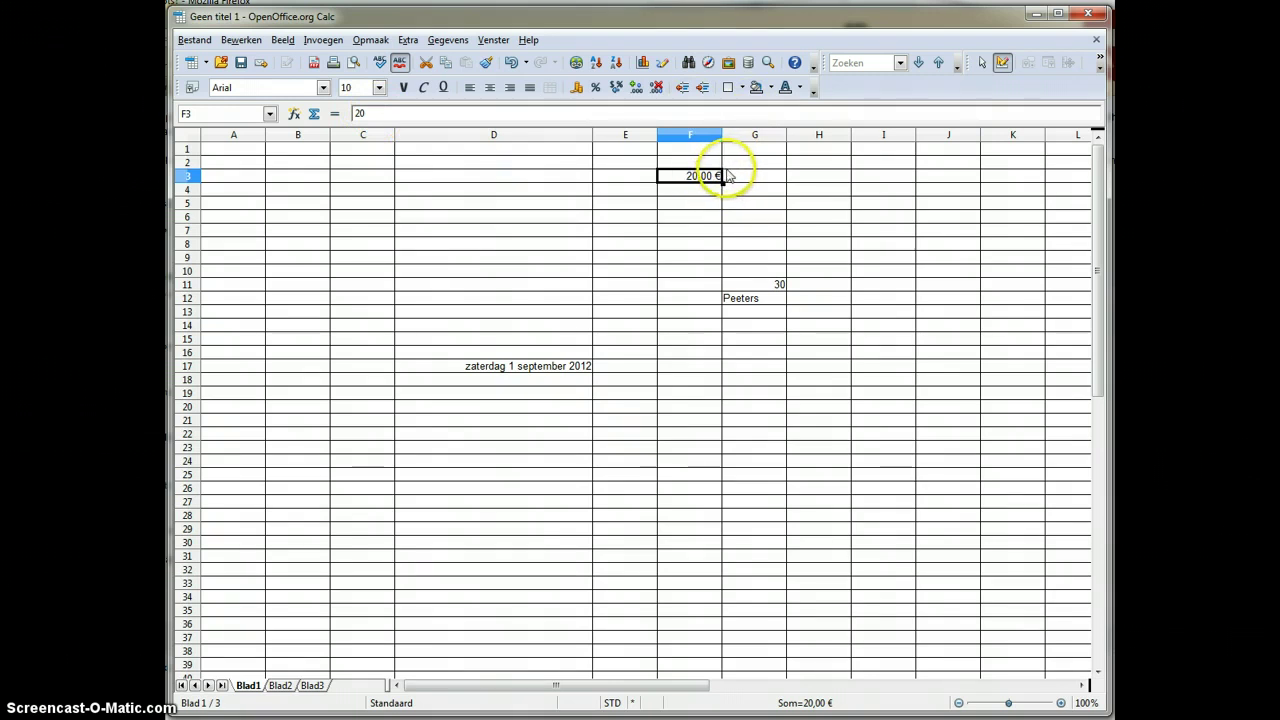
Step: Enter 0,5 in cell F7 and format it as a percentage
click(710, 229)
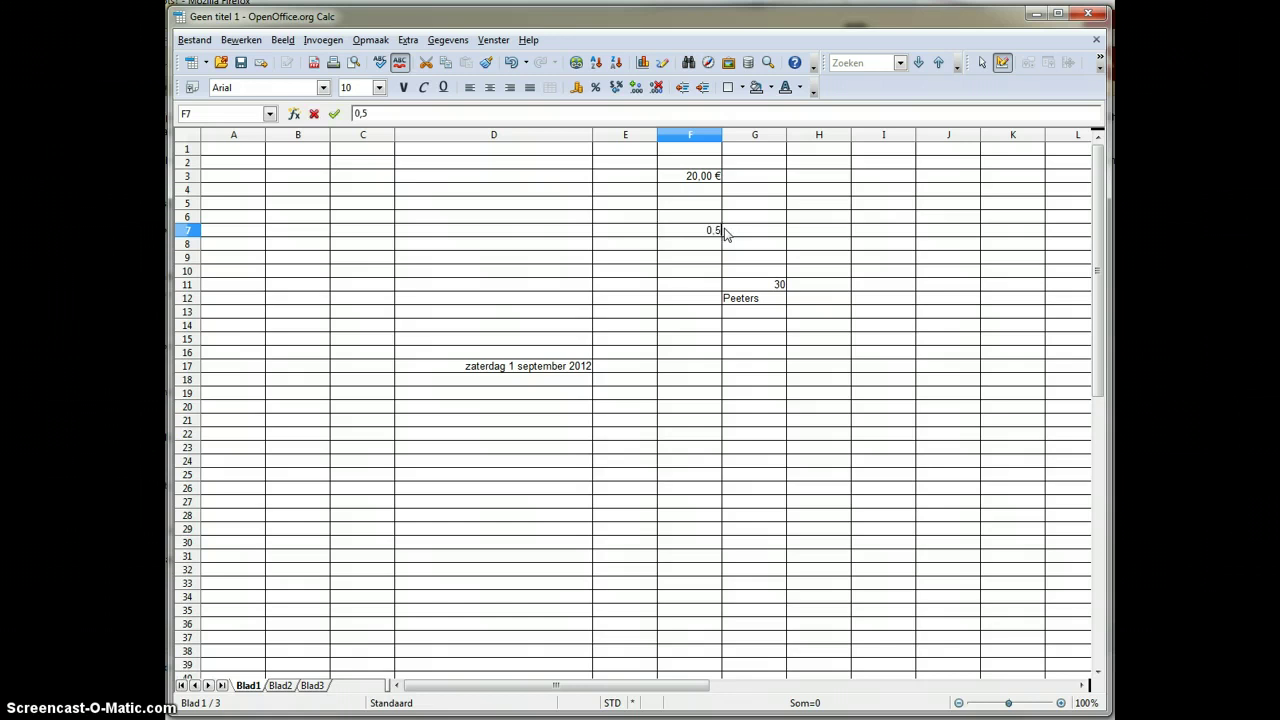
key(Return)
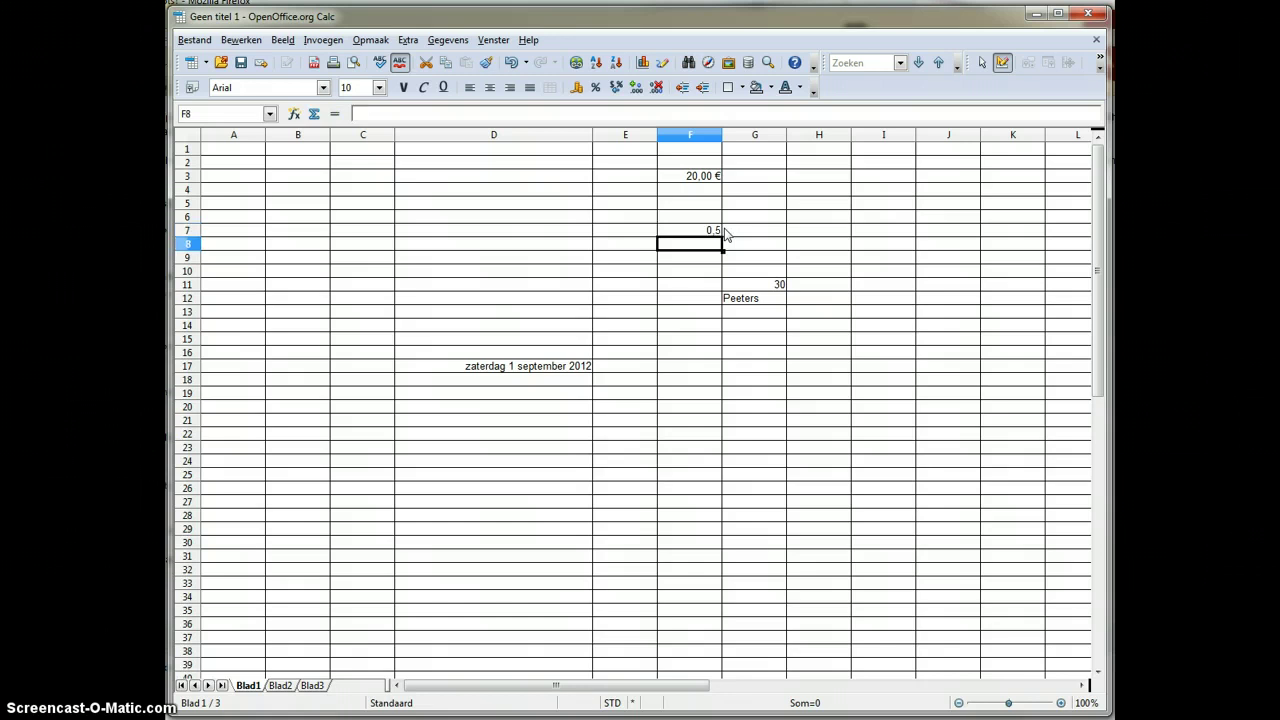
click(712, 231)
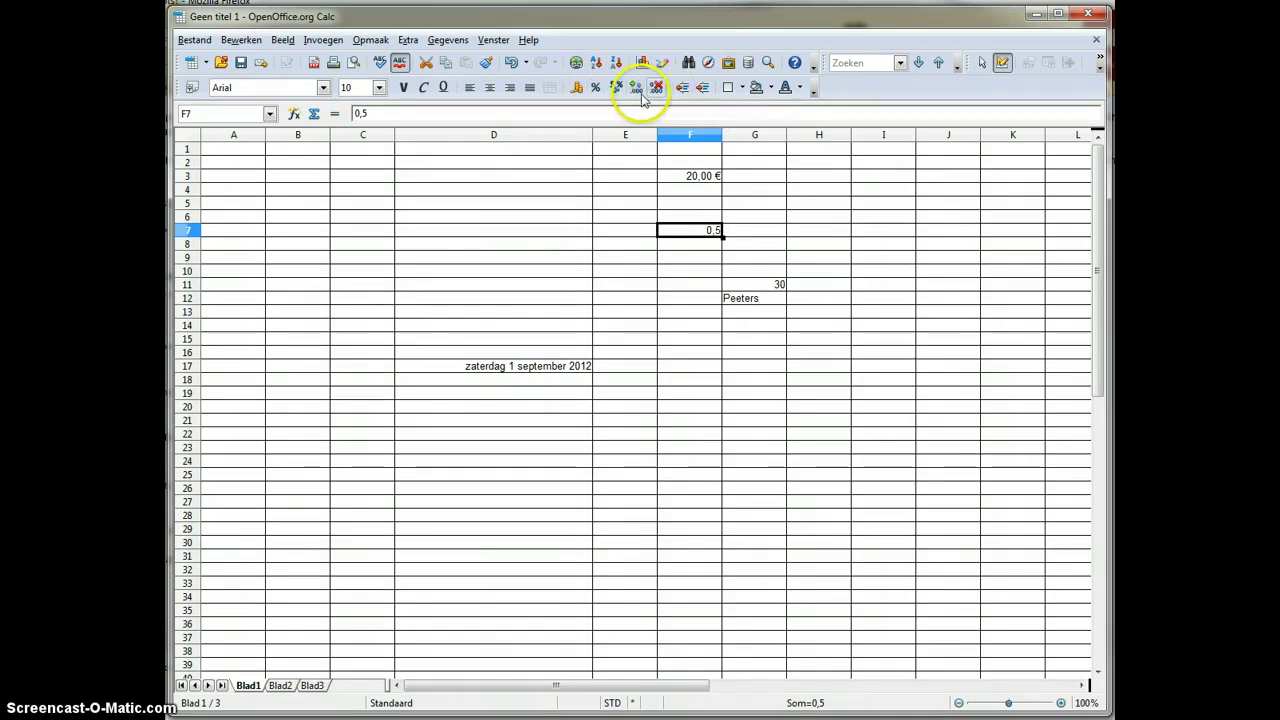
click(577, 88)
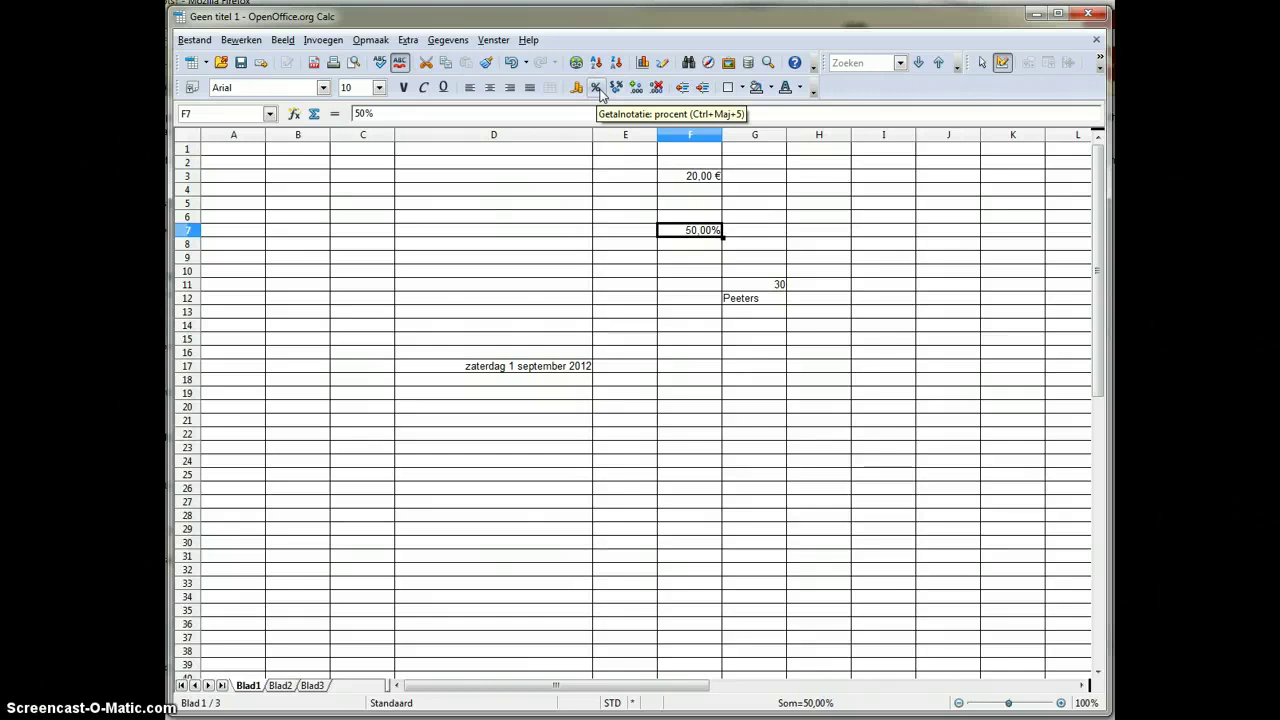
click(547, 64)
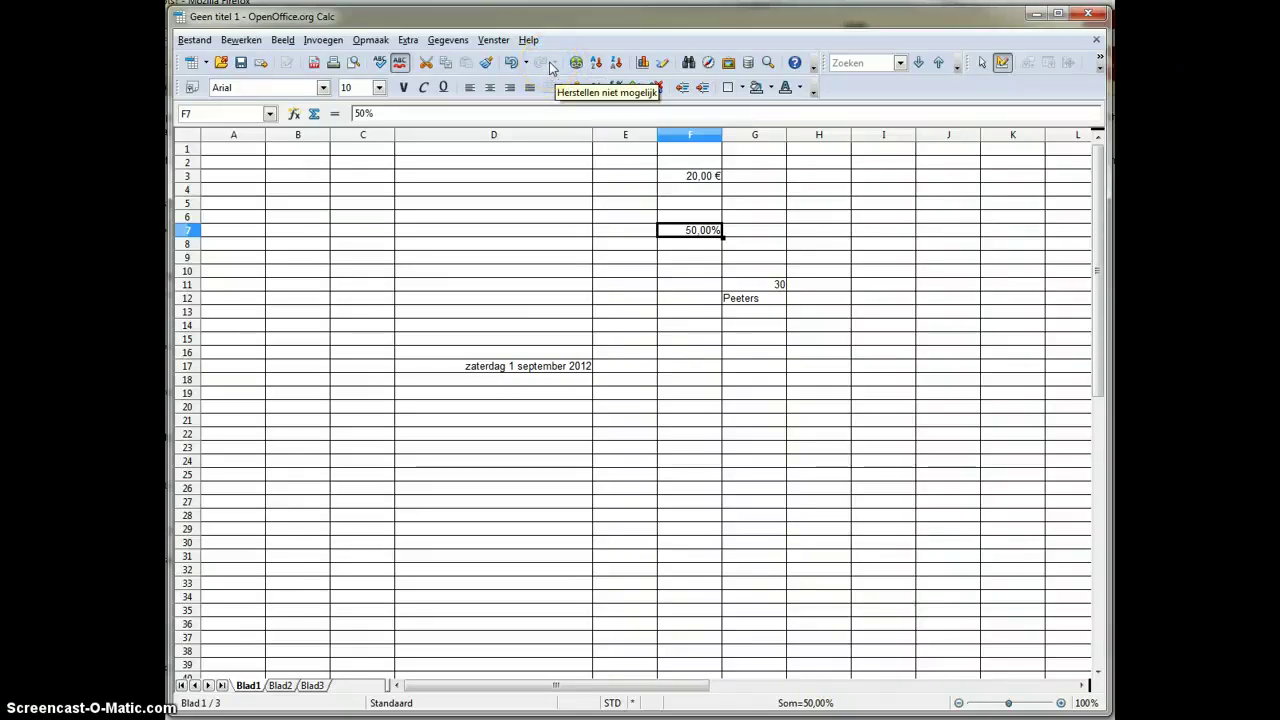
click(714, 230)
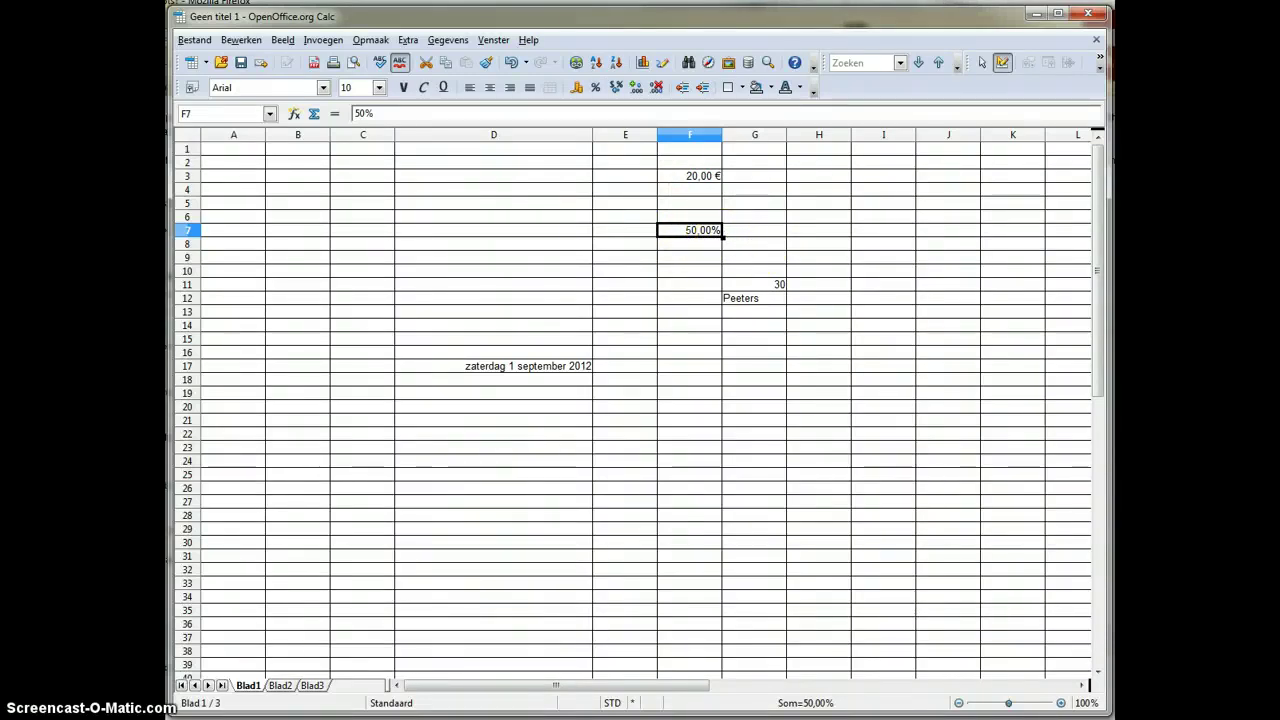
Step: Return F7 to the standard number format and extend its display to seven decimal places
click(617, 89)
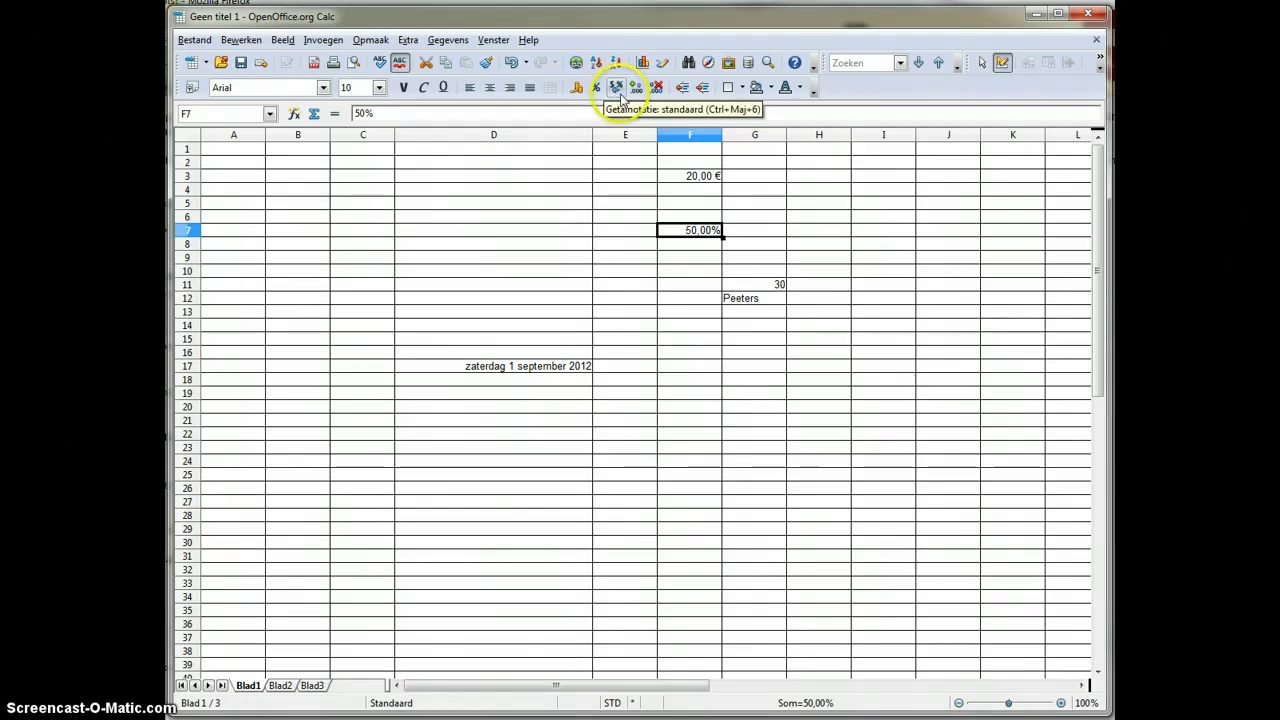
click(620, 91)
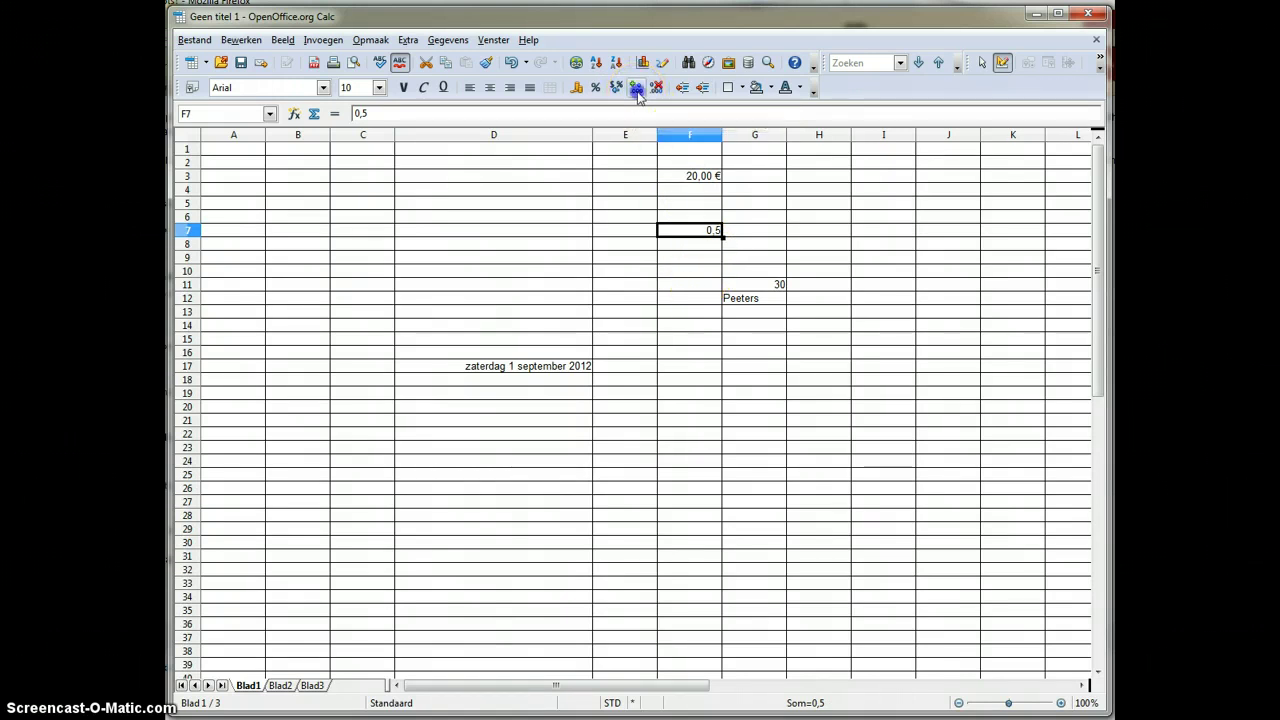
click(637, 89)
click(637, 89)
click(637, 89)
click(637, 89)
click(637, 89)
click(637, 89)
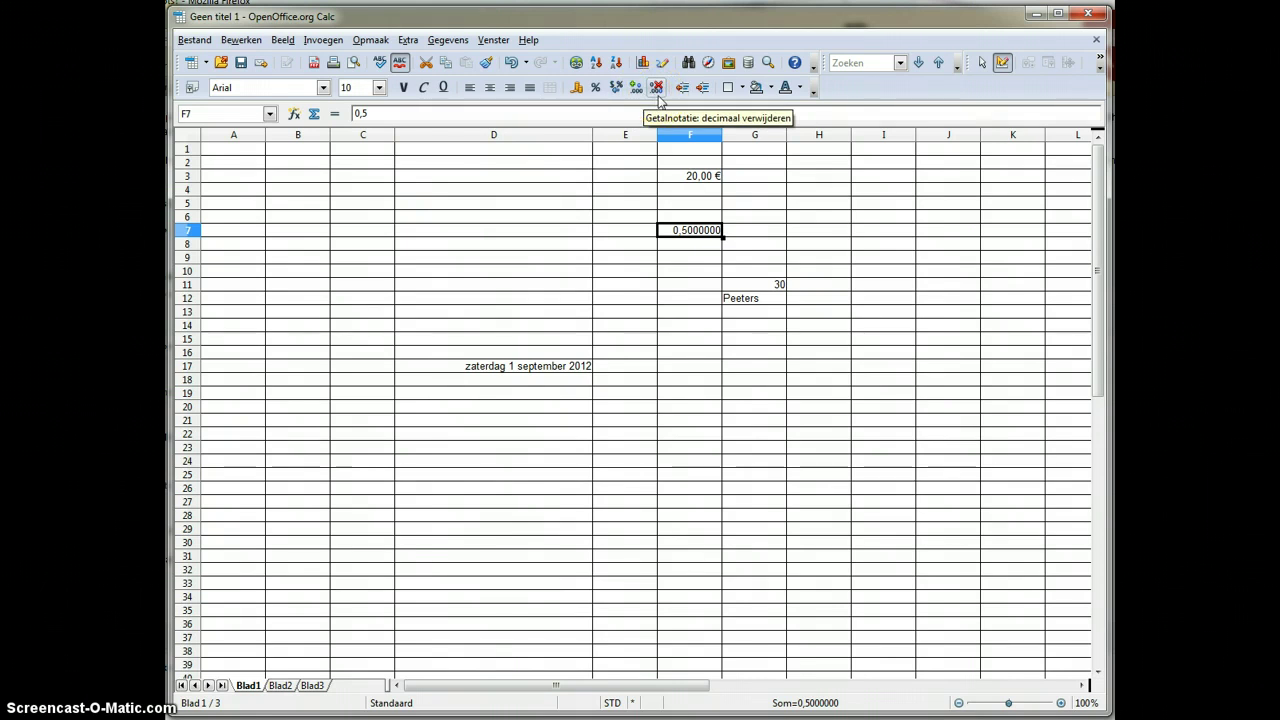
Step: Reduce the number display in F7 to one decimal place
click(657, 89)
click(657, 89)
click(657, 89)
click(657, 89)
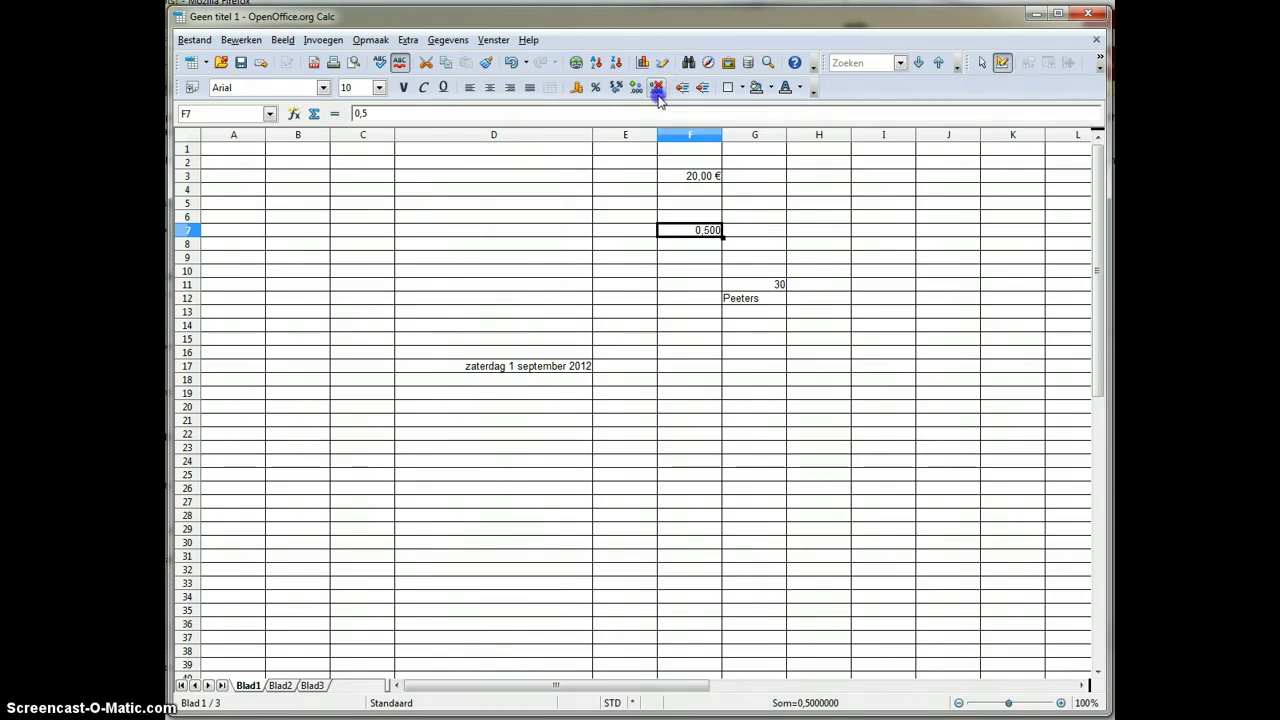
click(657, 89)
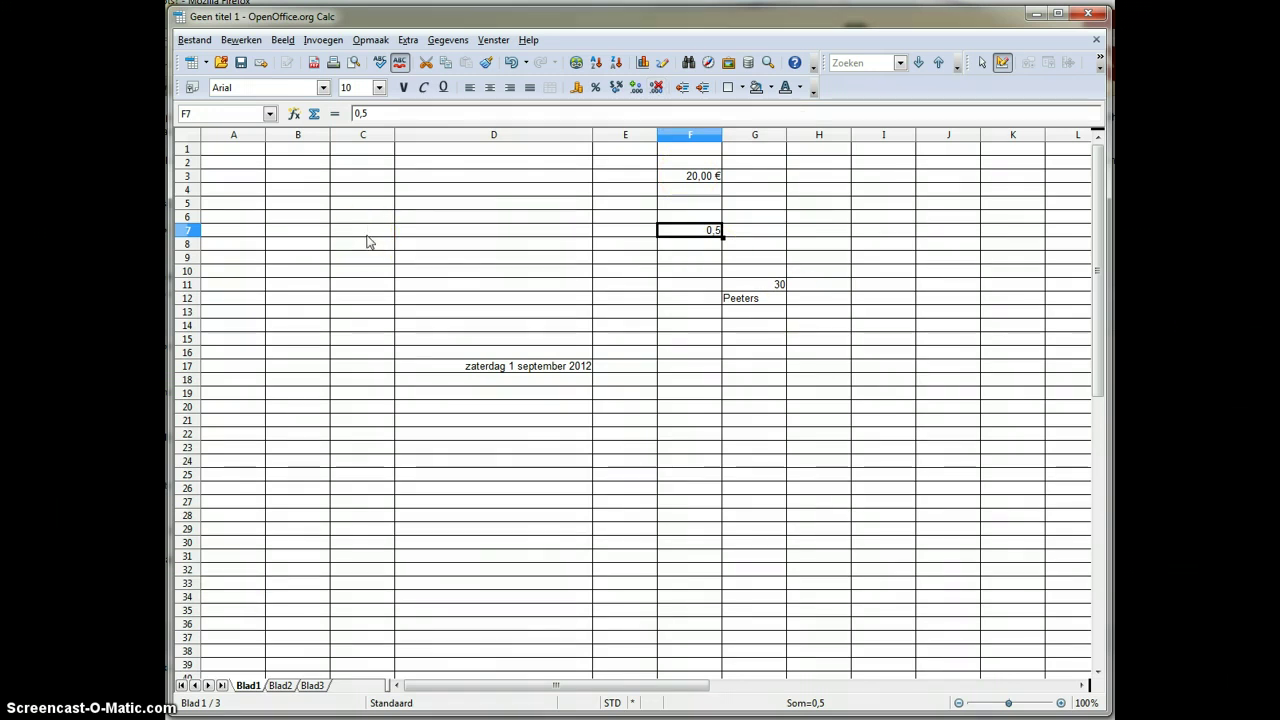
Step: Enter the text "cd" in cell B5
click(254, 197)
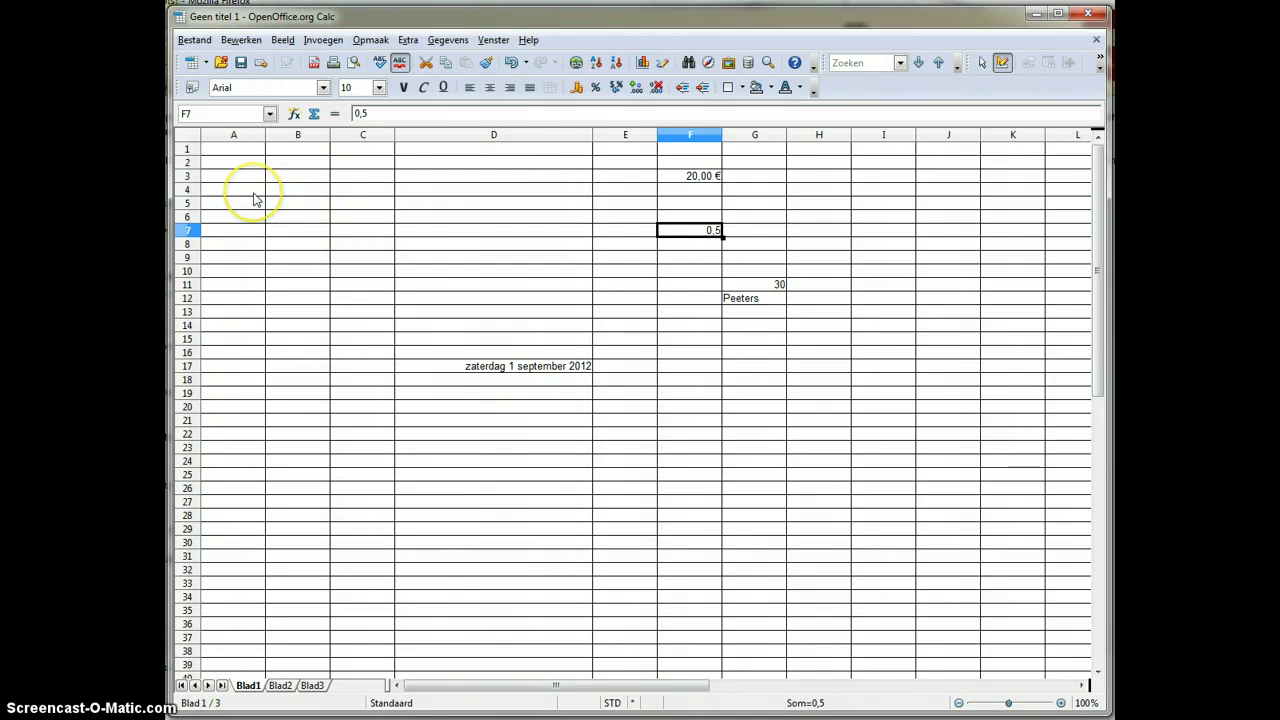
click(303, 203)
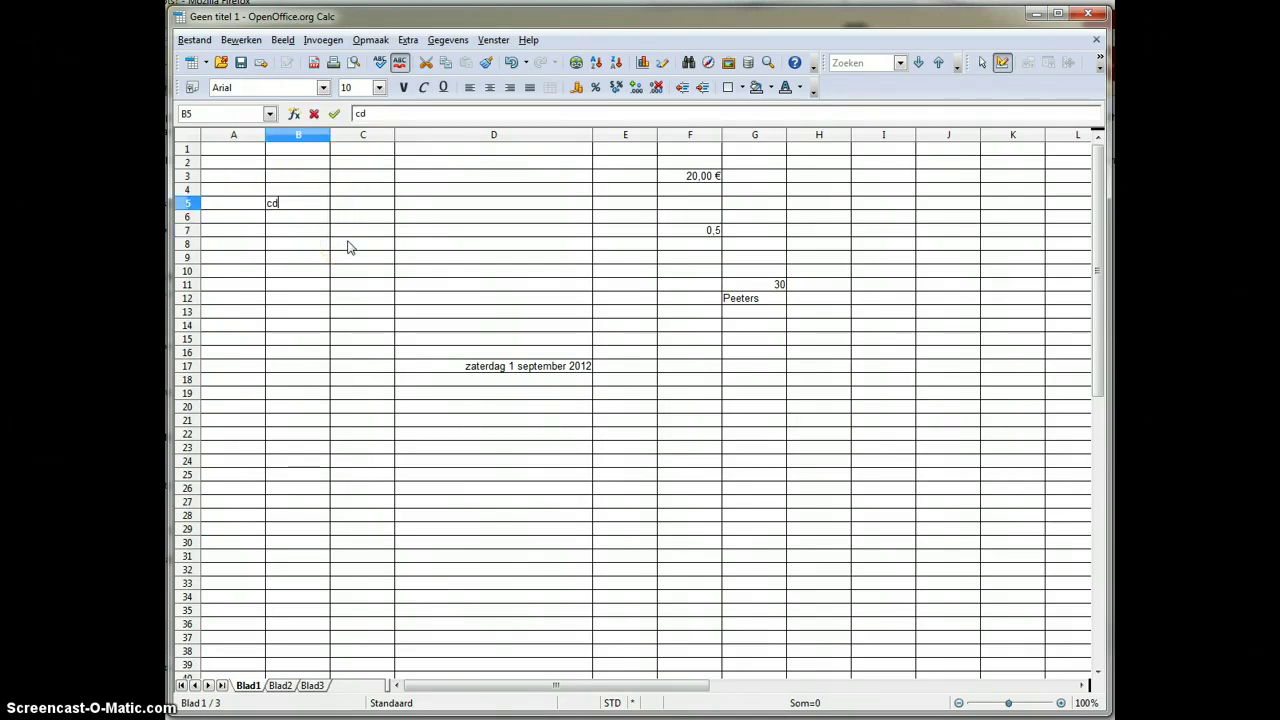
key(Return)
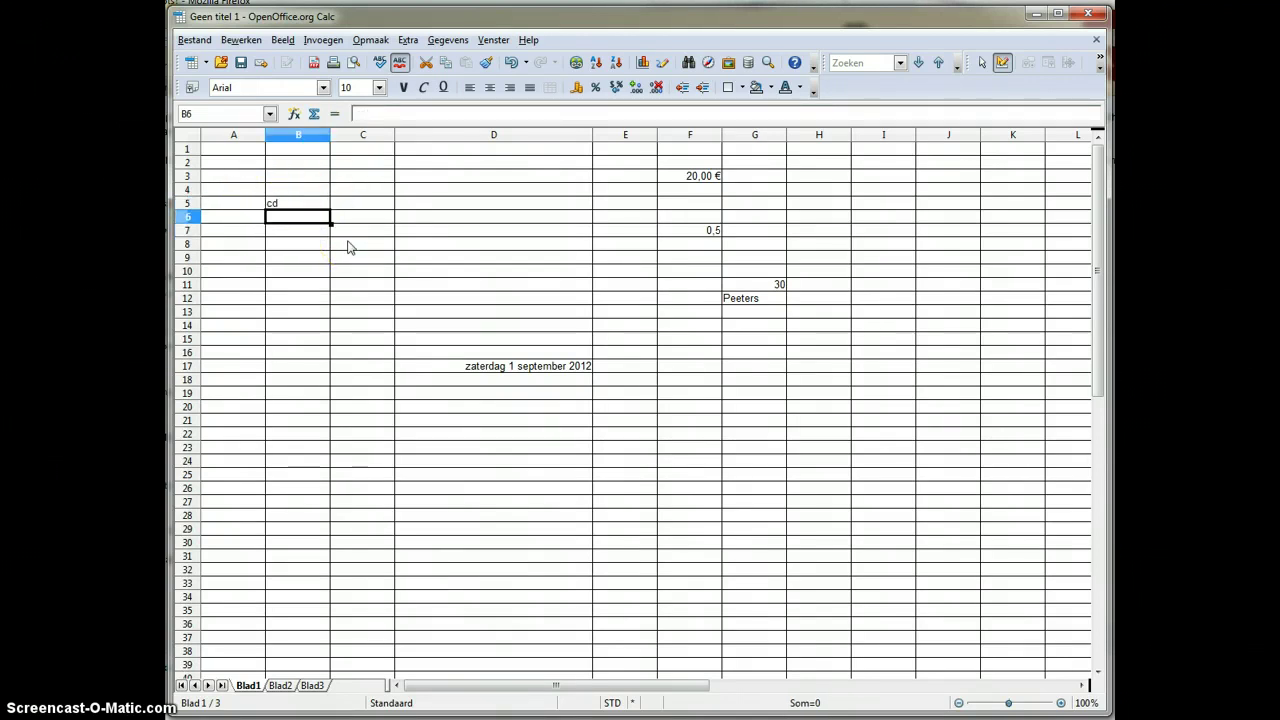
Step: Fill the text from B5 down column B through B23
click(308, 204)
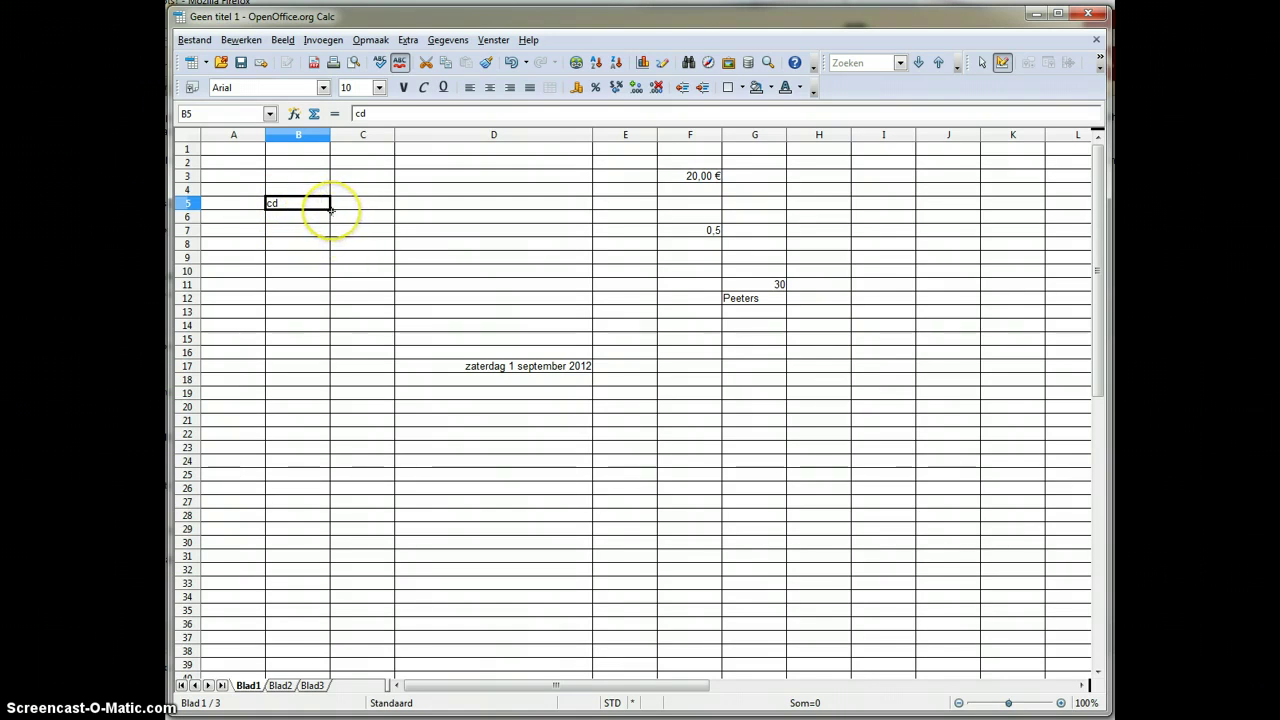
click(384, 235)
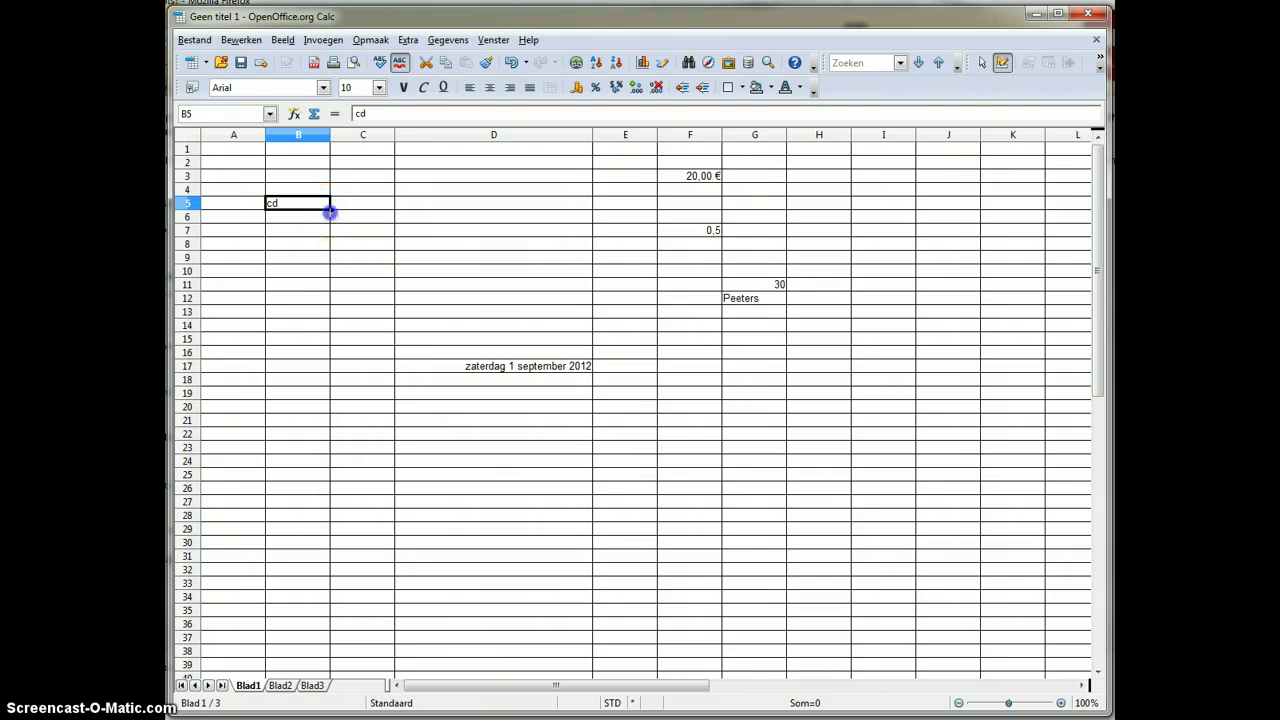
drag(328, 274, 321, 455)
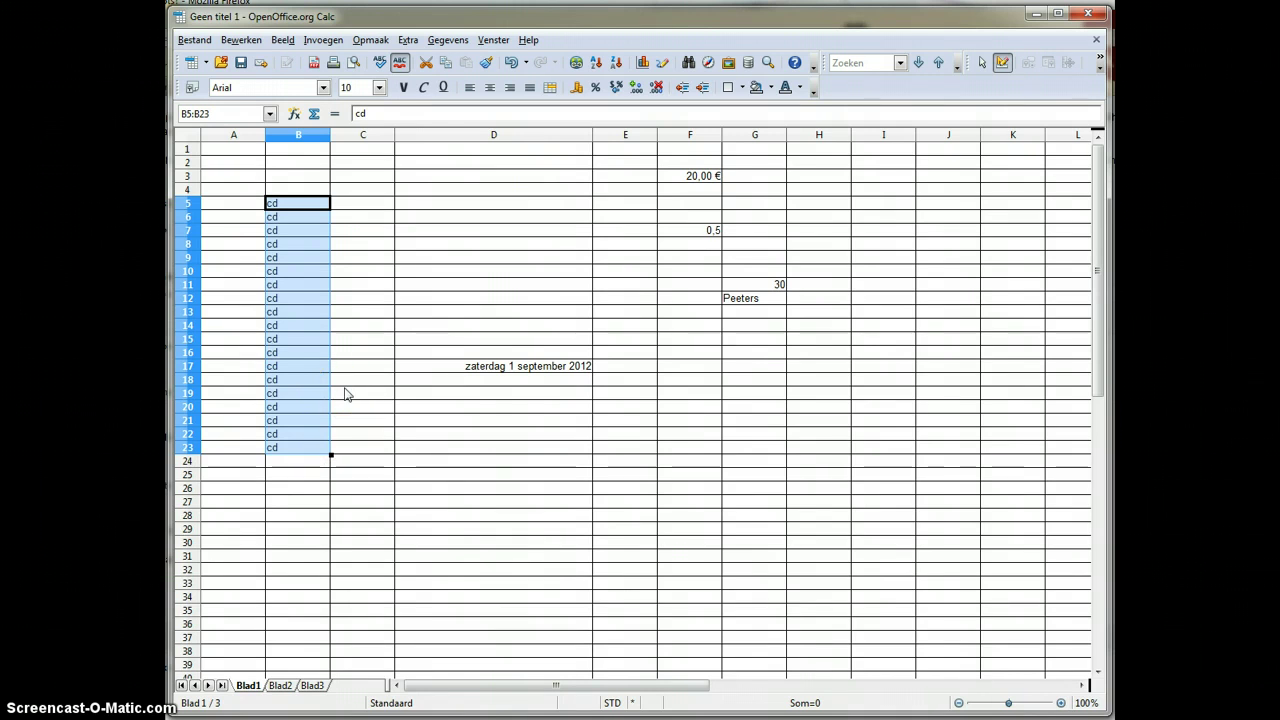
click(335, 397)
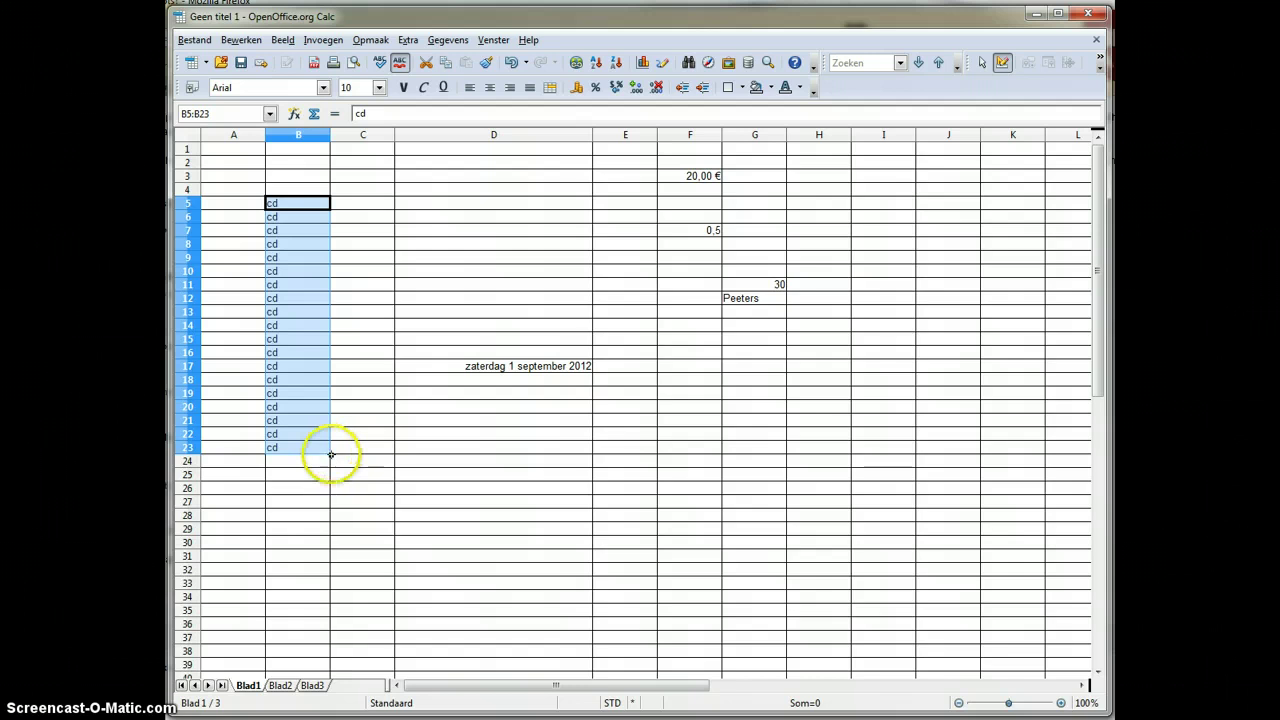
Step: Extend the filled "cd" range B5:B23 across into column C
drag(330, 454, 380, 457)
click(465, 481)
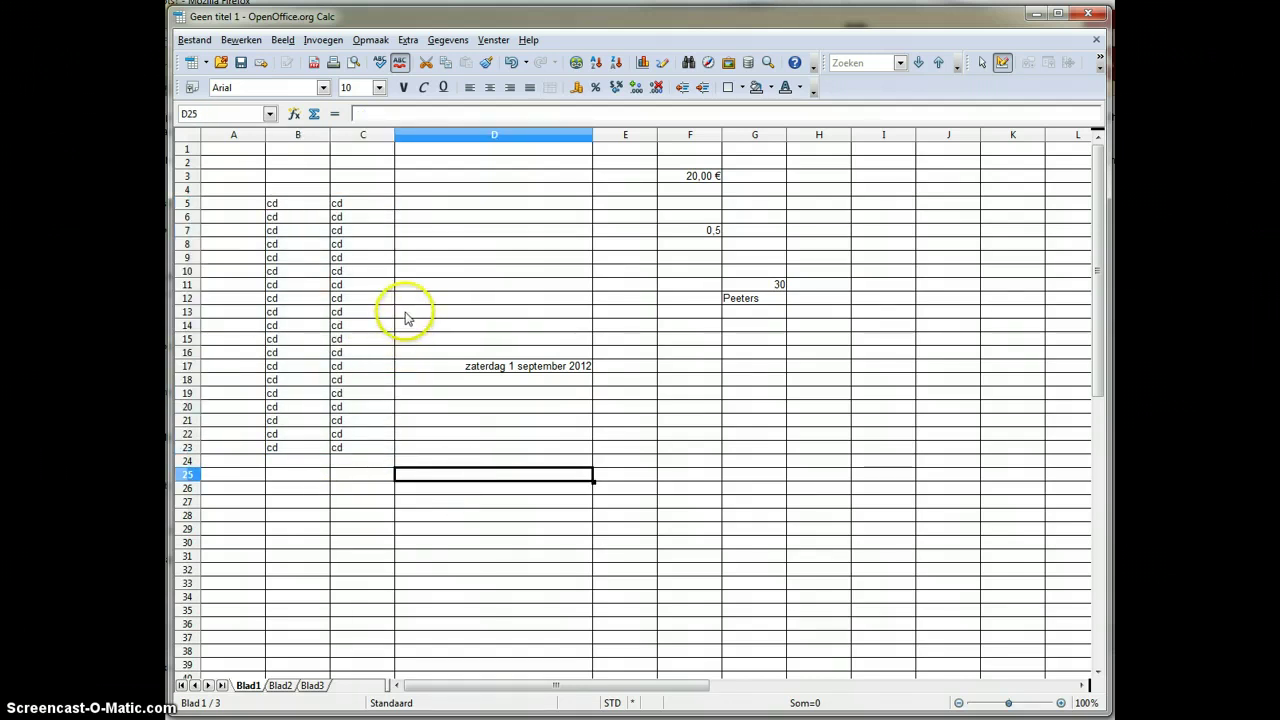
Step: Enter "maandag" in I3 and fill the weekday series down column I through I25
click(890, 183)
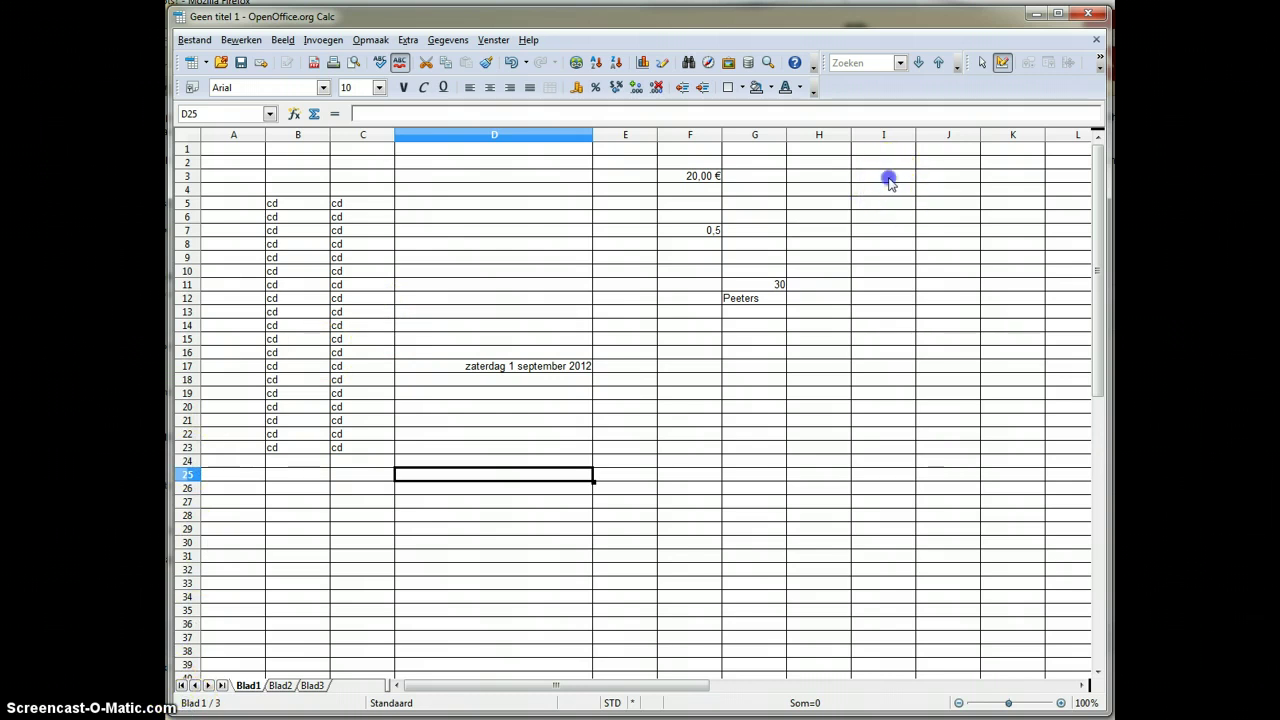
text(maandag)
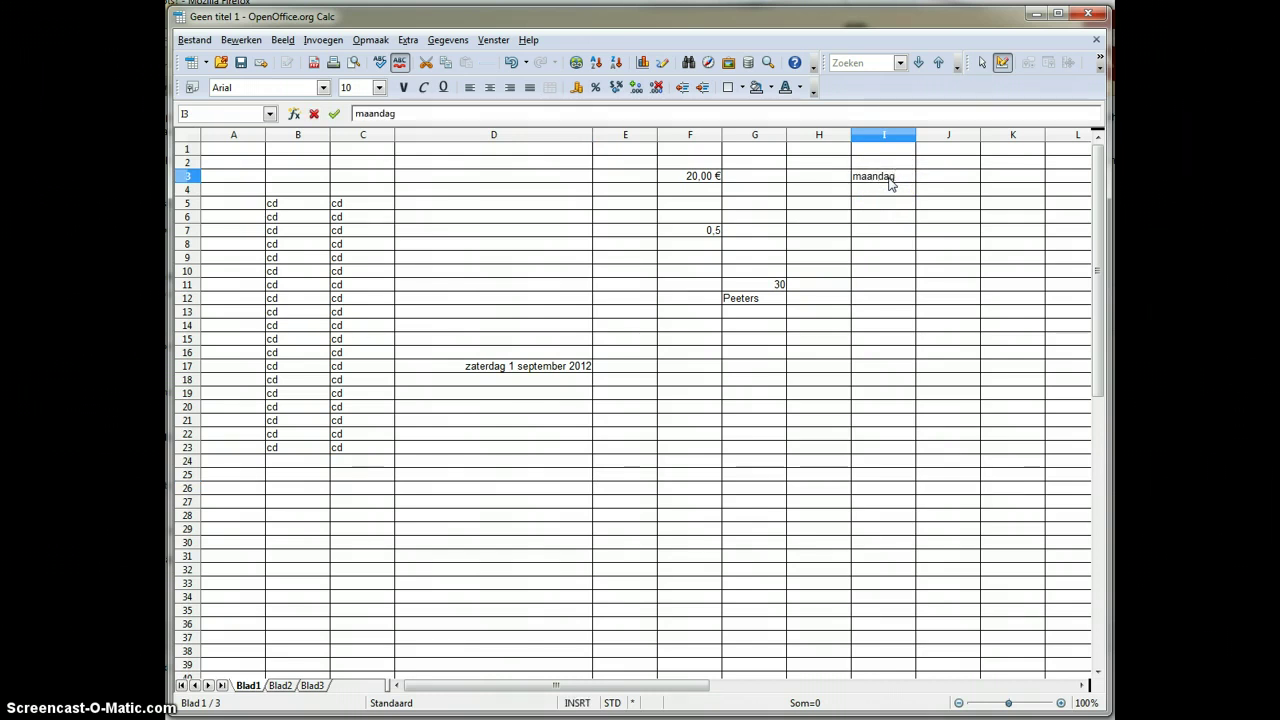
key(Return)
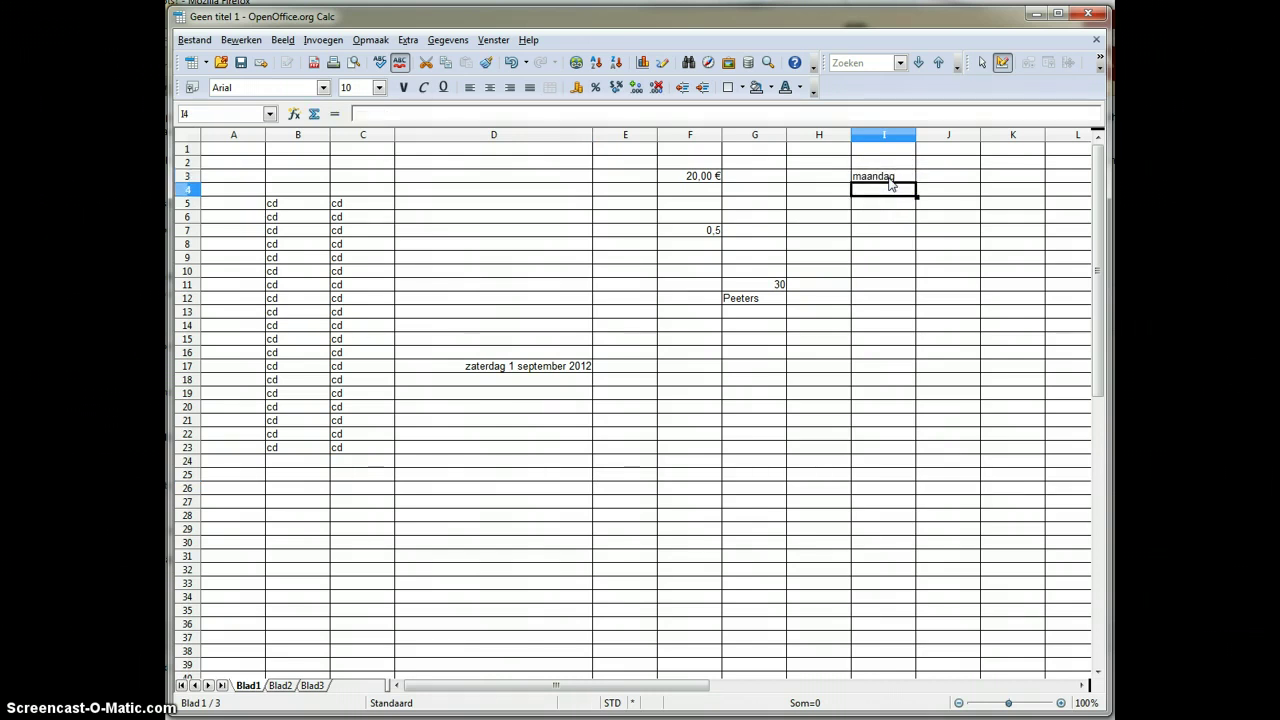
key(Up)
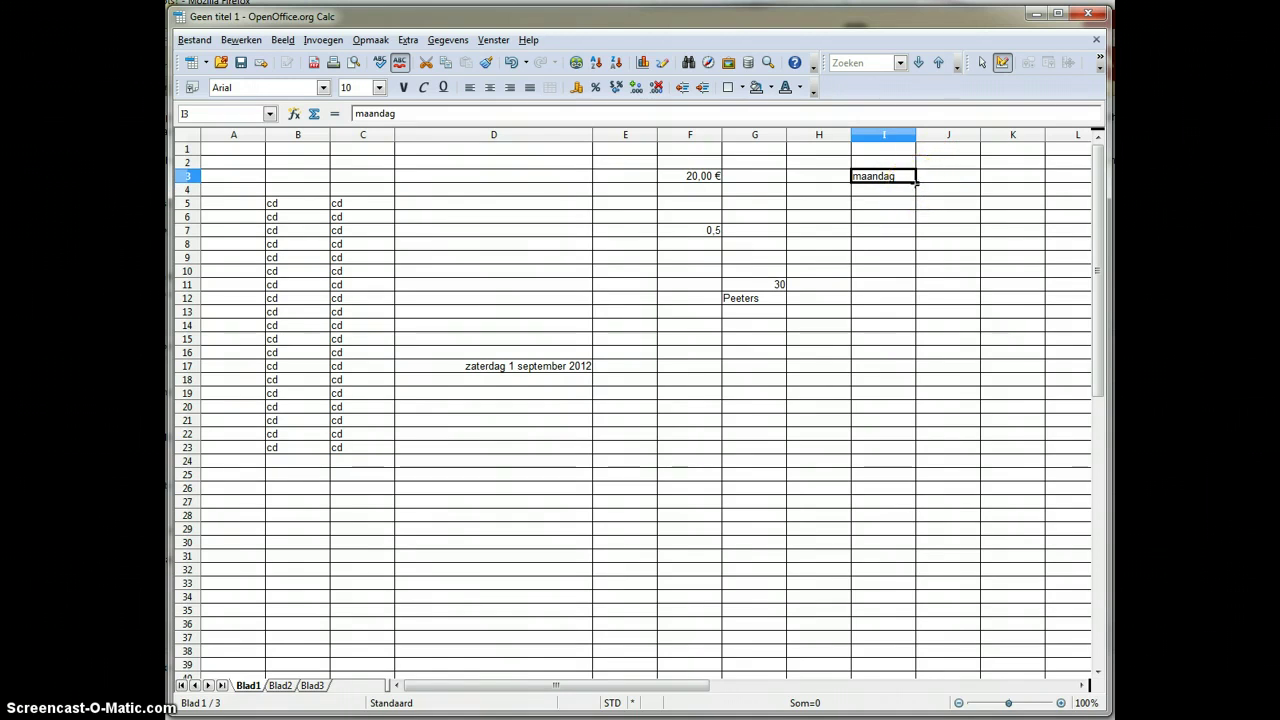
drag(914, 183, 890, 482)
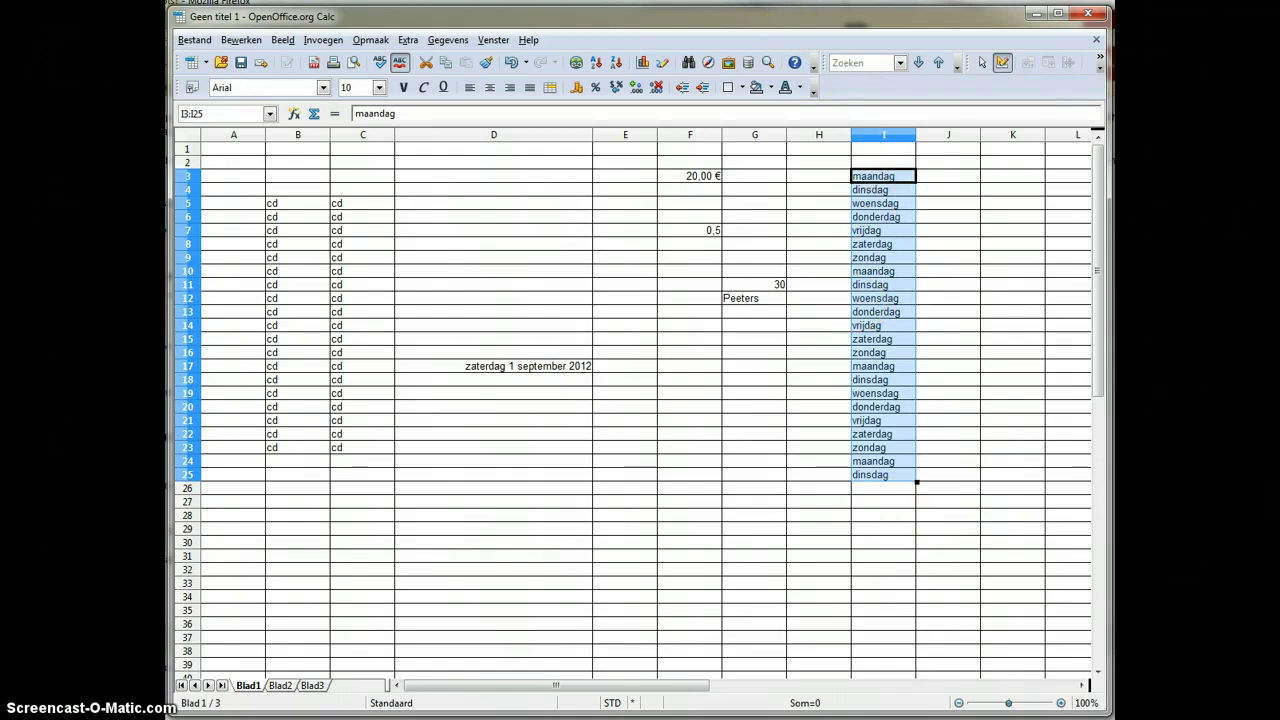
click(1013, 366)
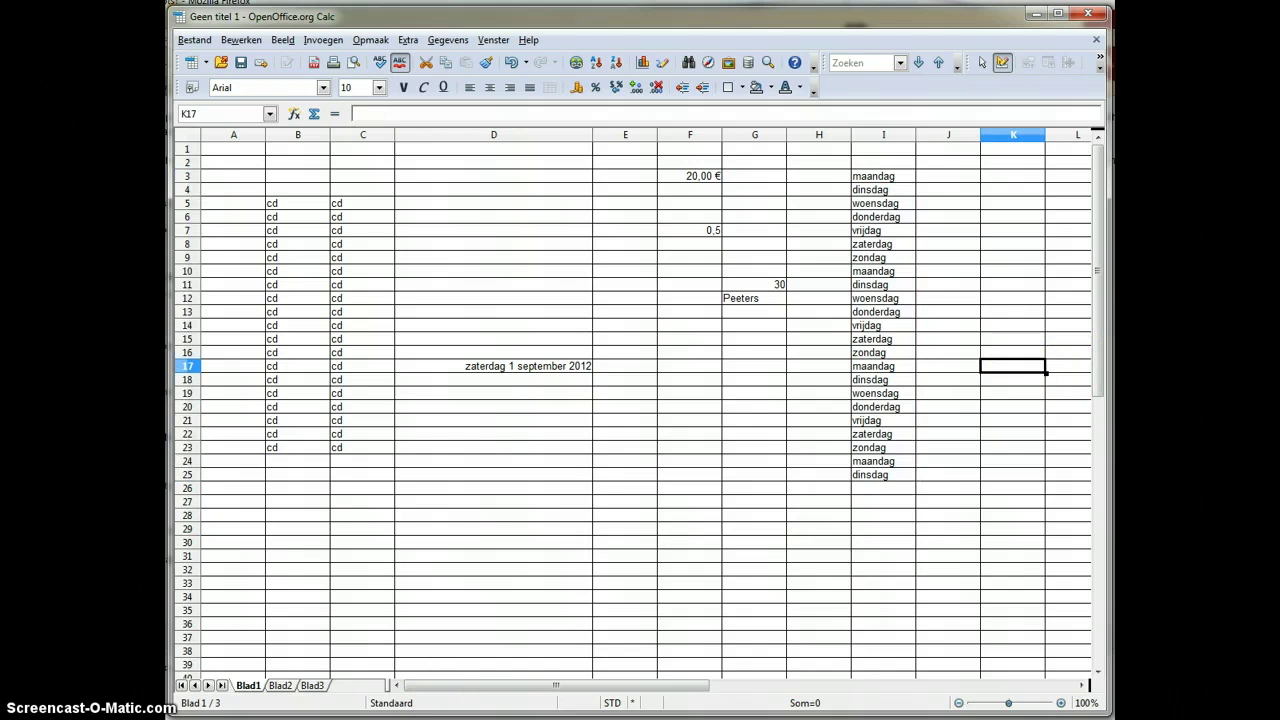
Step: Enter the weekday abbreviation "ma" in J3 and fill the series down through J25
click(948, 176)
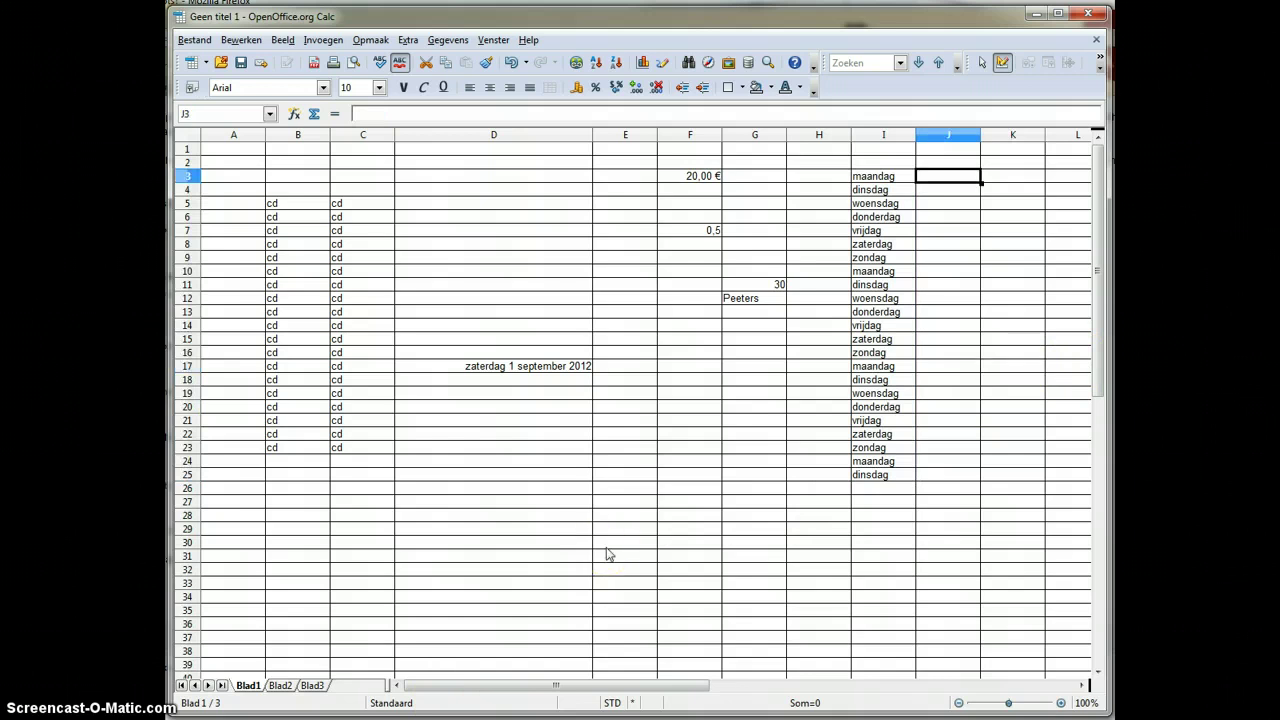
text(ma)
key(Return)
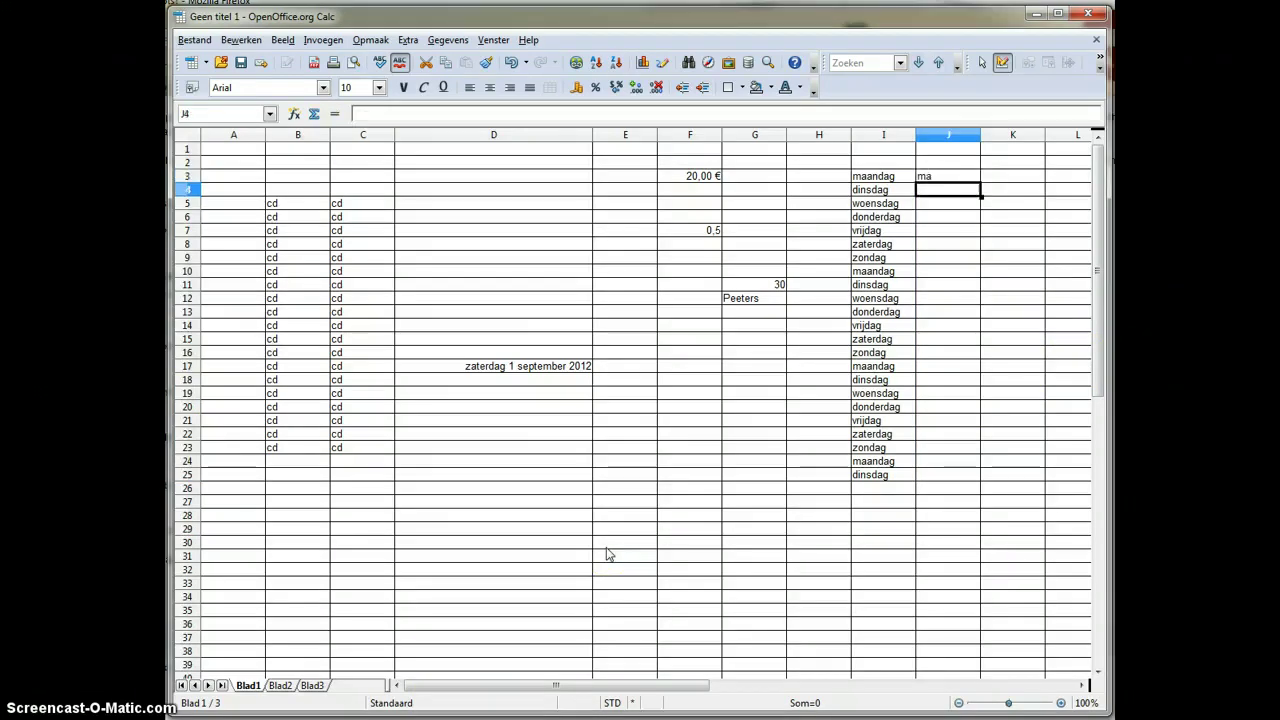
click(955, 177)
drag(983, 182, 964, 482)
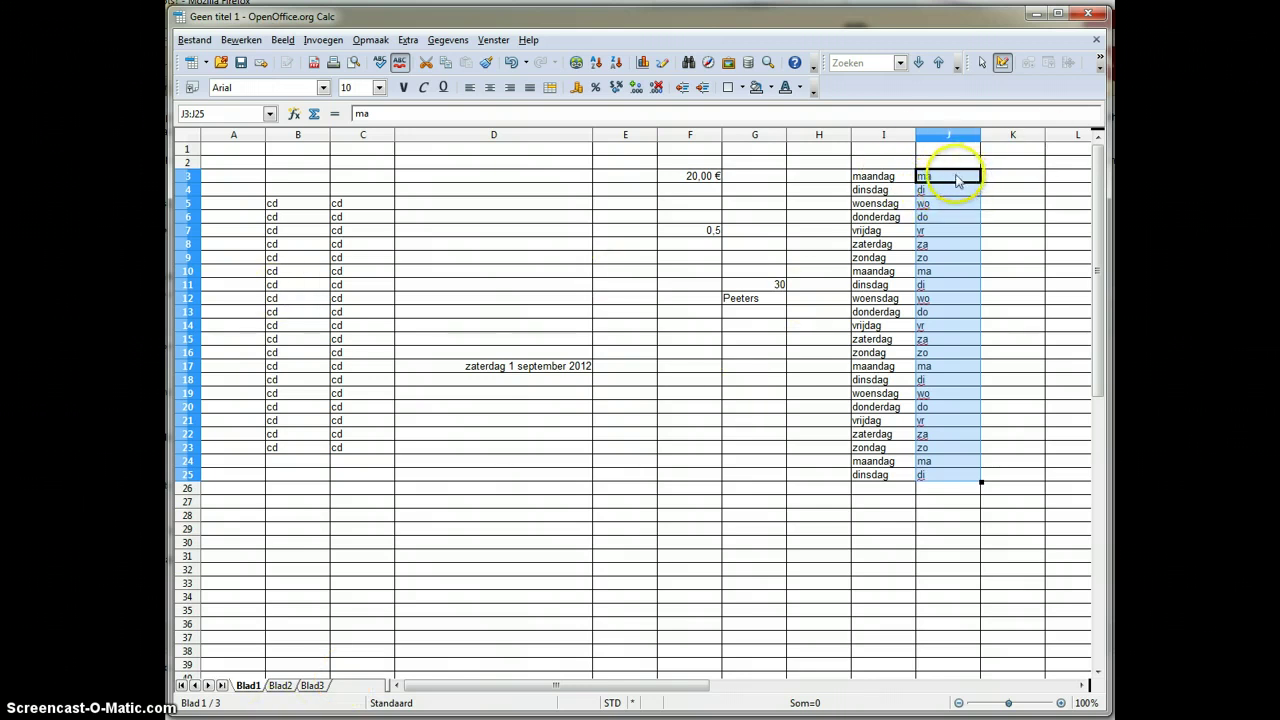
click(1012, 352)
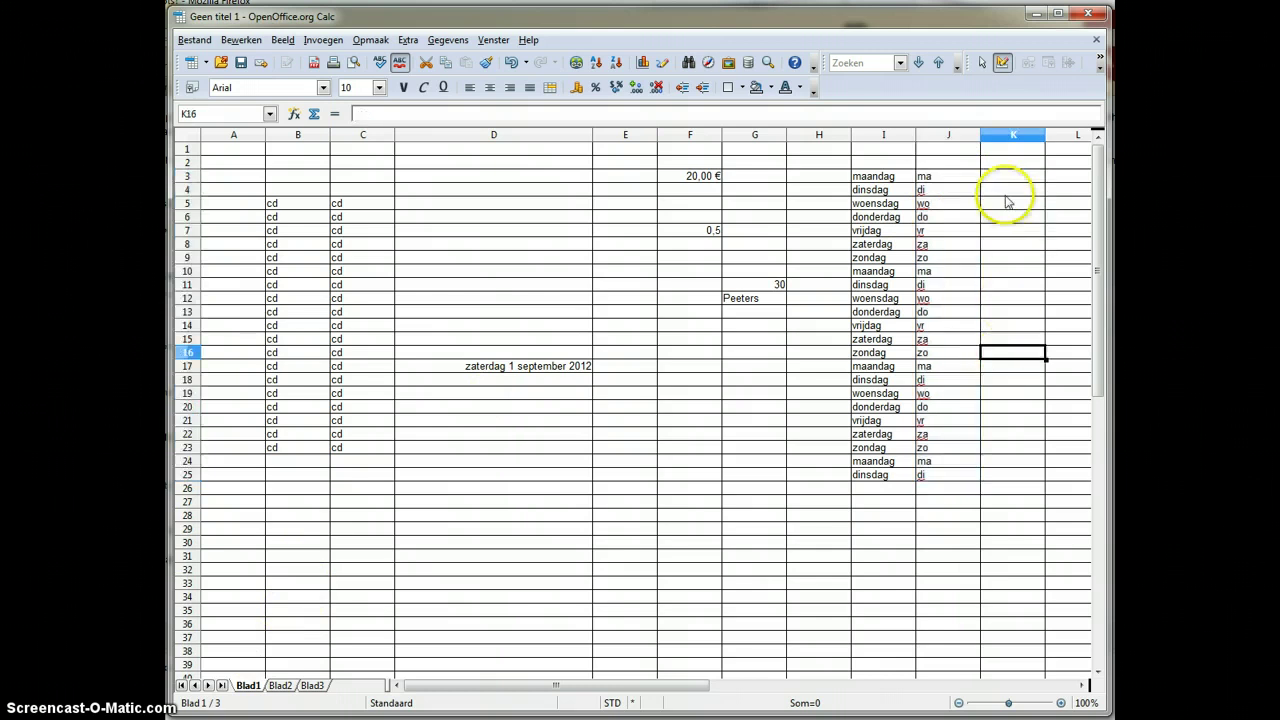
Step: Enter "januari" in K3 and fill the month series down column K through K25
click(1007, 182)
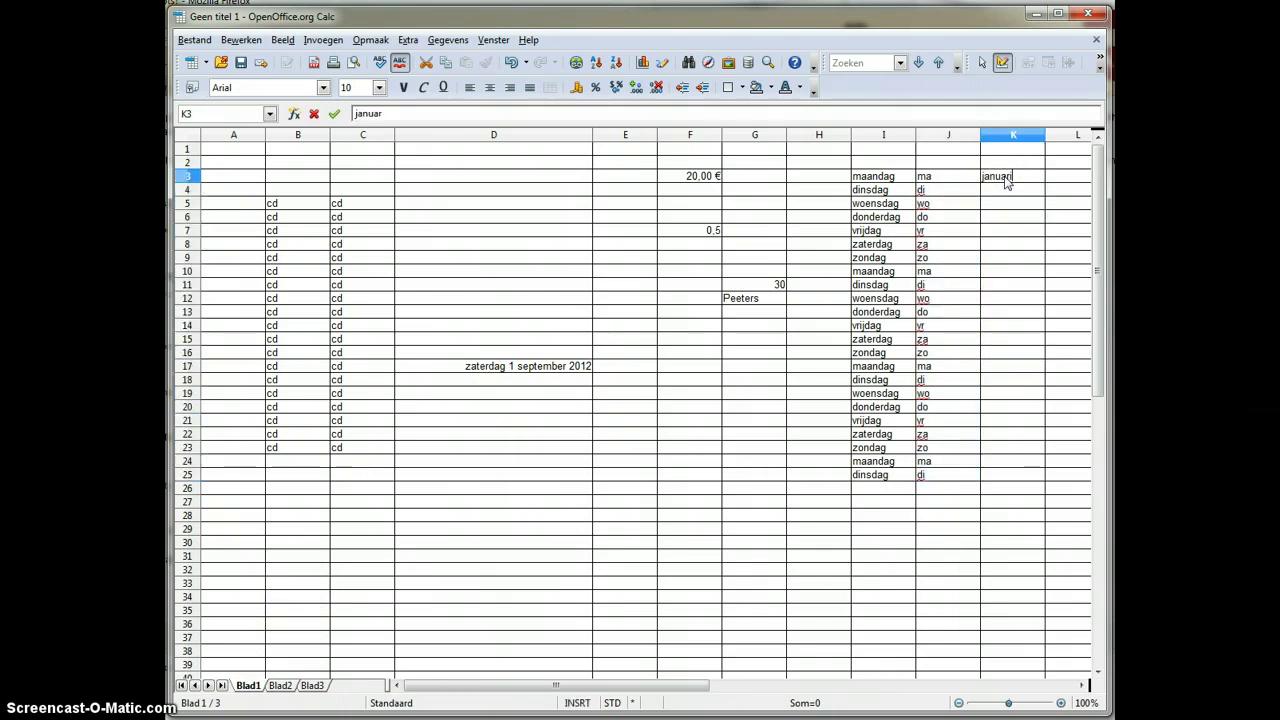
text(januari)
key(Return)
click(1005, 181)
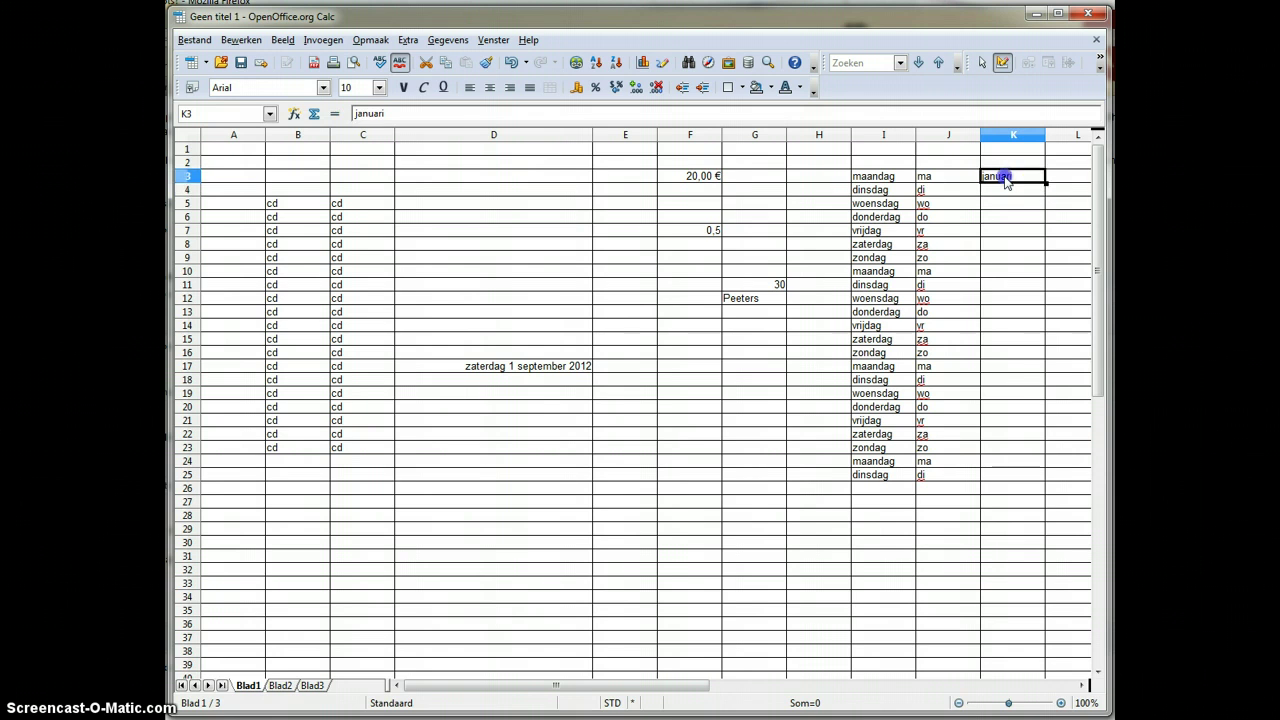
drag(1046, 183, 1027, 485)
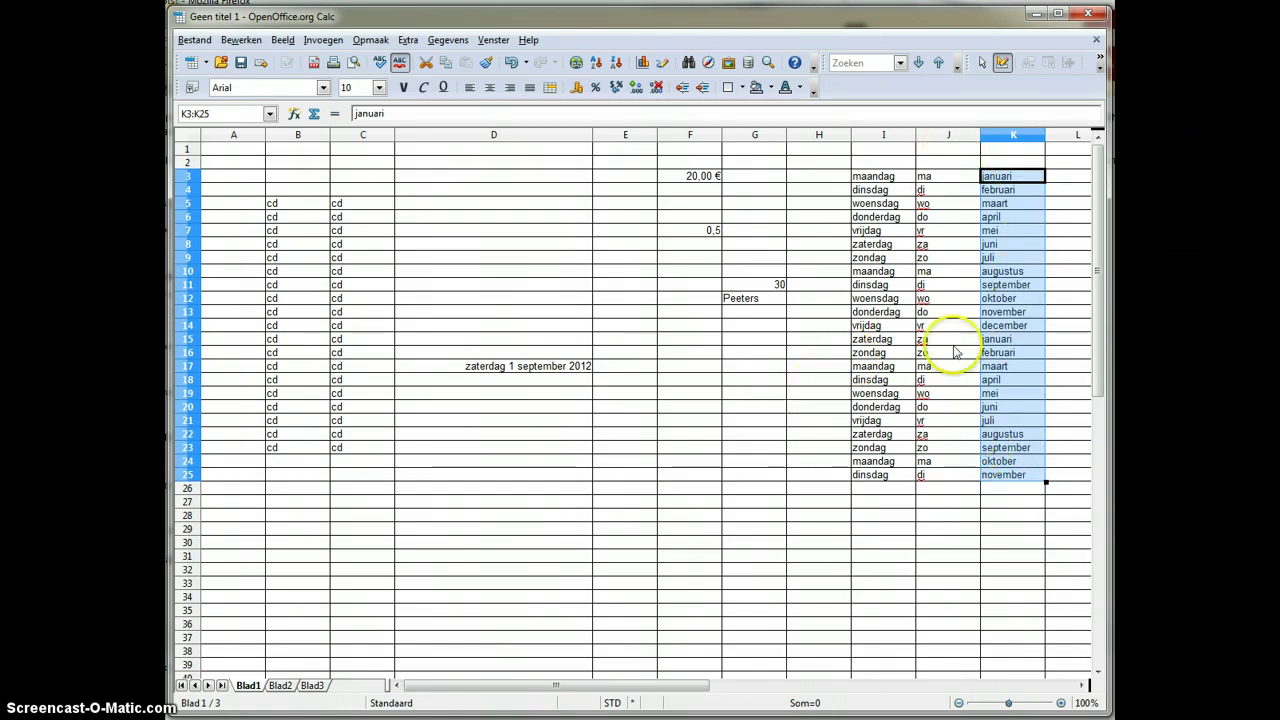
Step: Enter "Artikel 1" in D25 and fill the numbered series down column D through D38
click(511, 476)
text(Artikel 1)
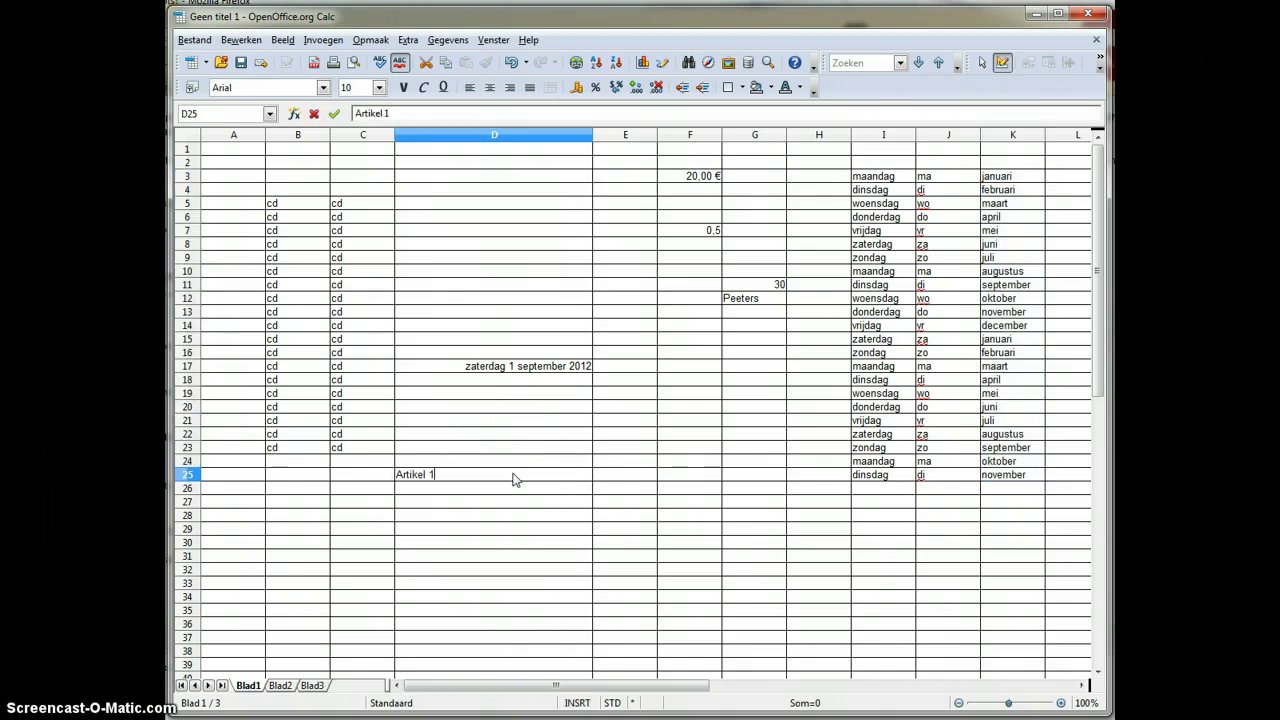
key(Return)
click(513, 479)
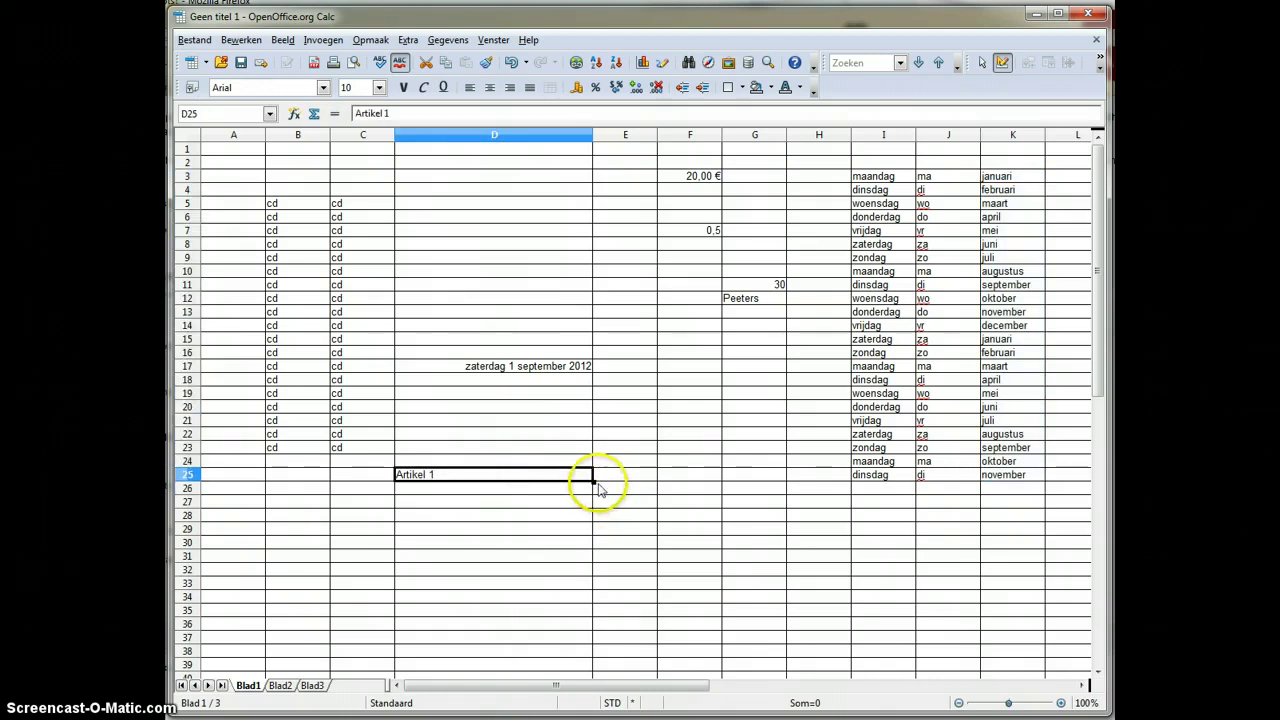
drag(592, 480, 571, 651)
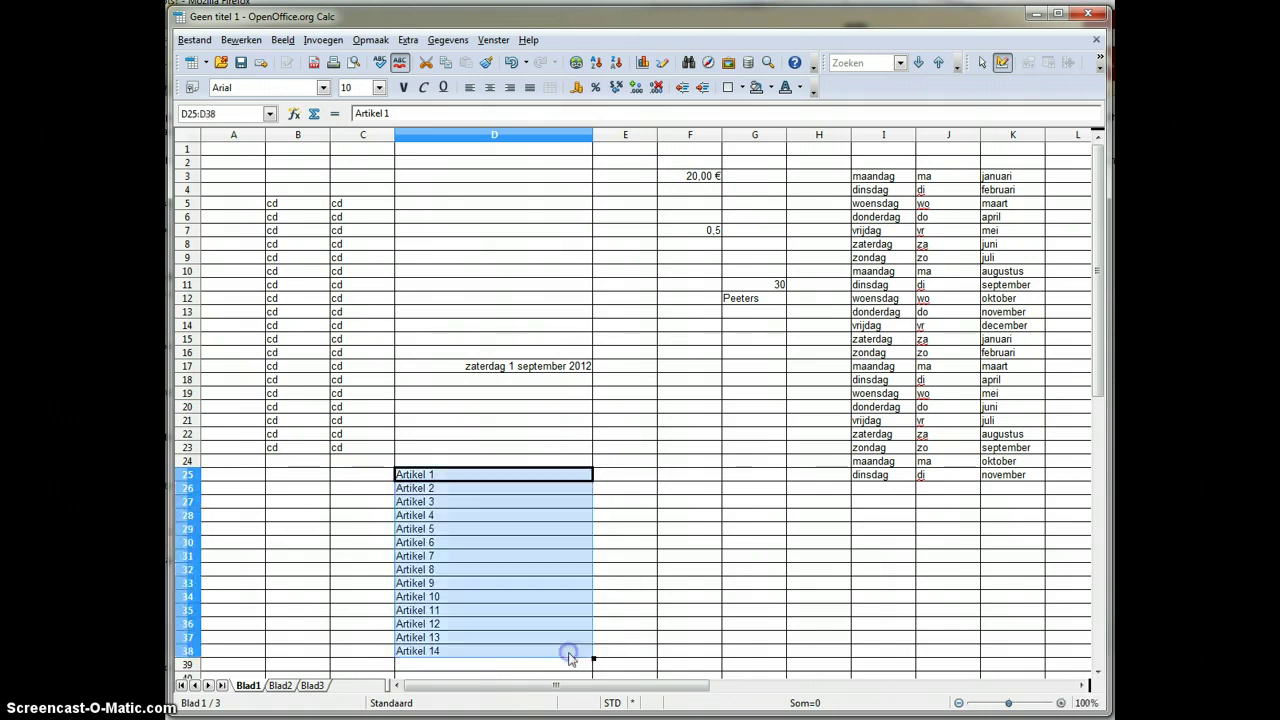
Step: Fill the Artikel series upward from D25 through D19 so the numbering counts down
click(578, 476)
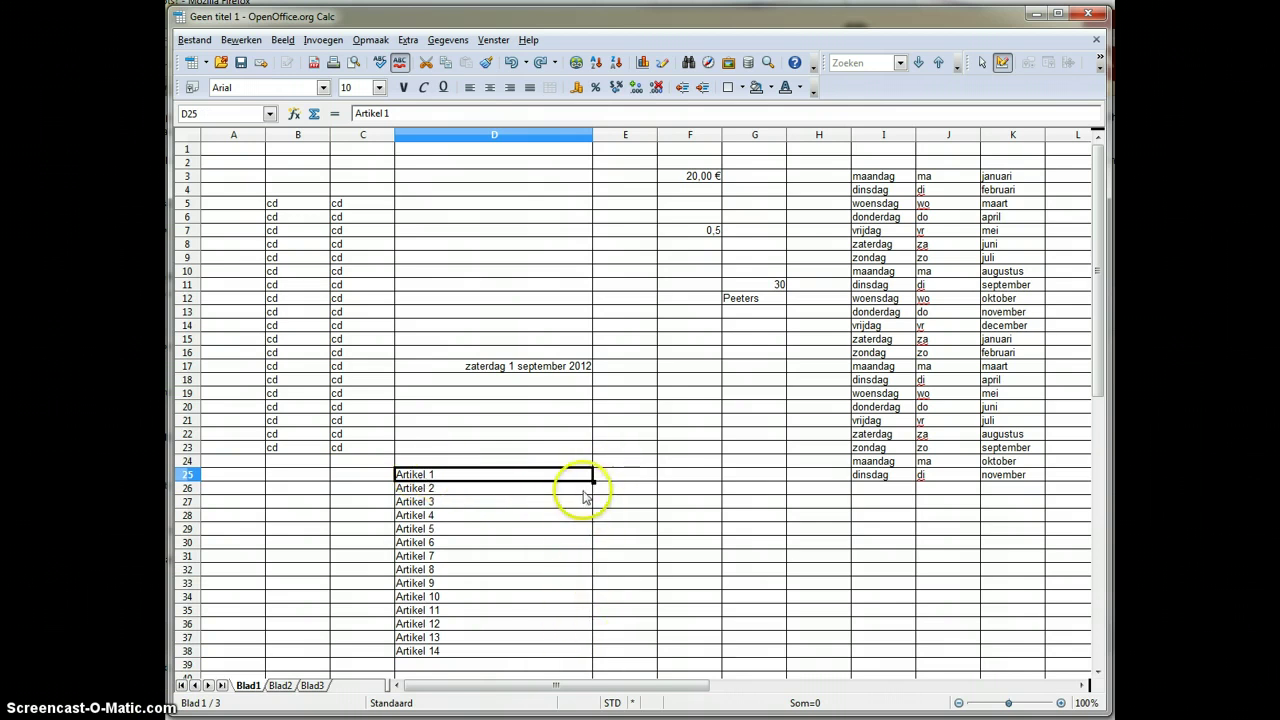
drag(594, 481, 569, 391)
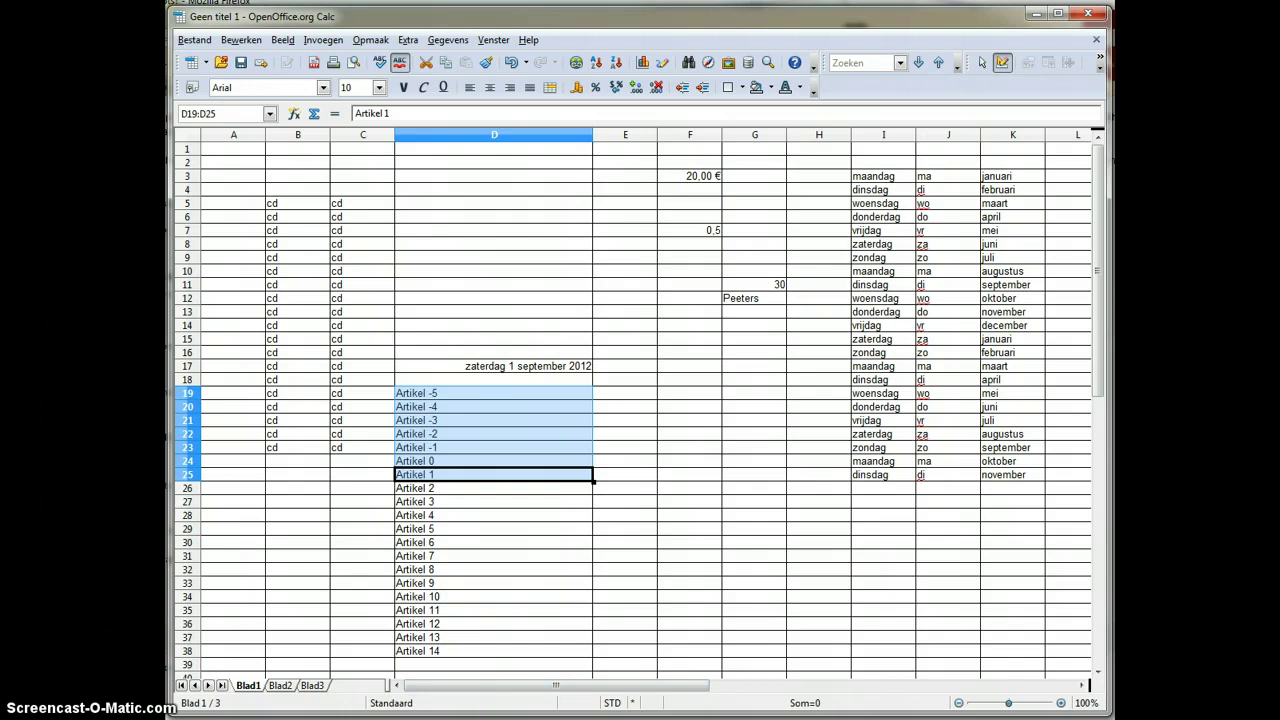
click(754, 542)
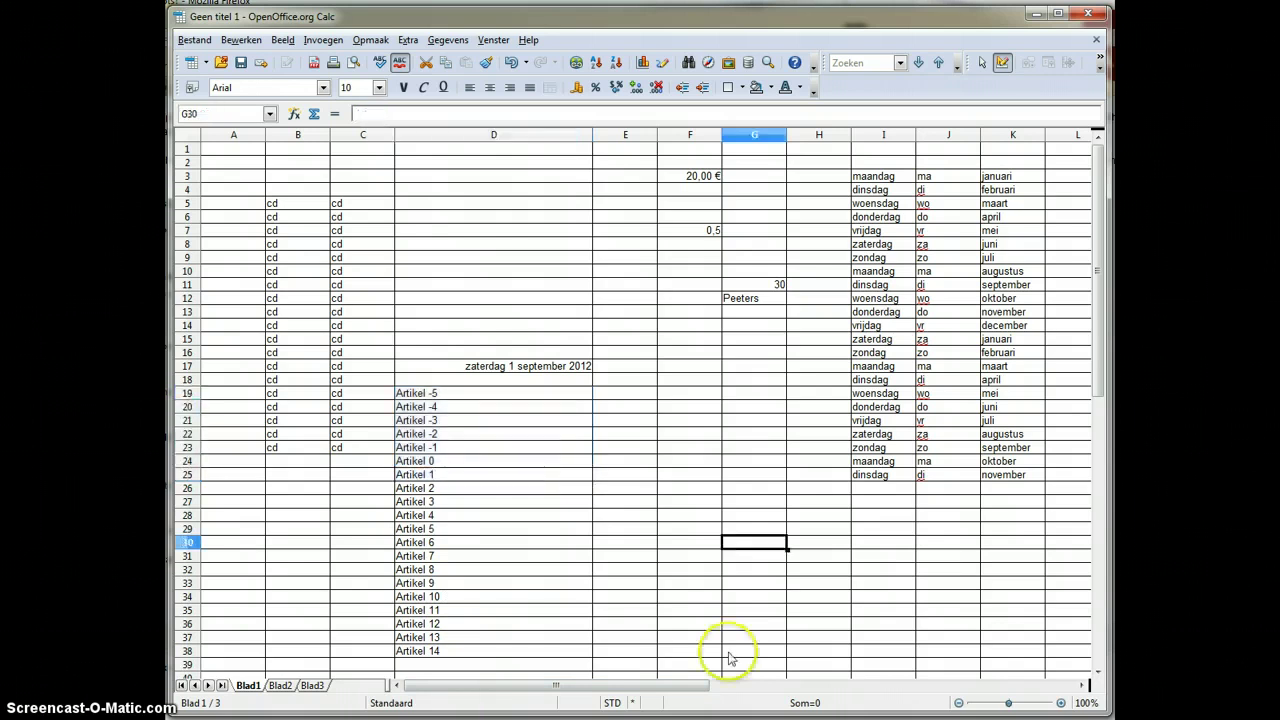
Step: Enter 1 in F16 and 5 in F17, and extend both as a number series down through F31
click(690, 352)
key(Return)
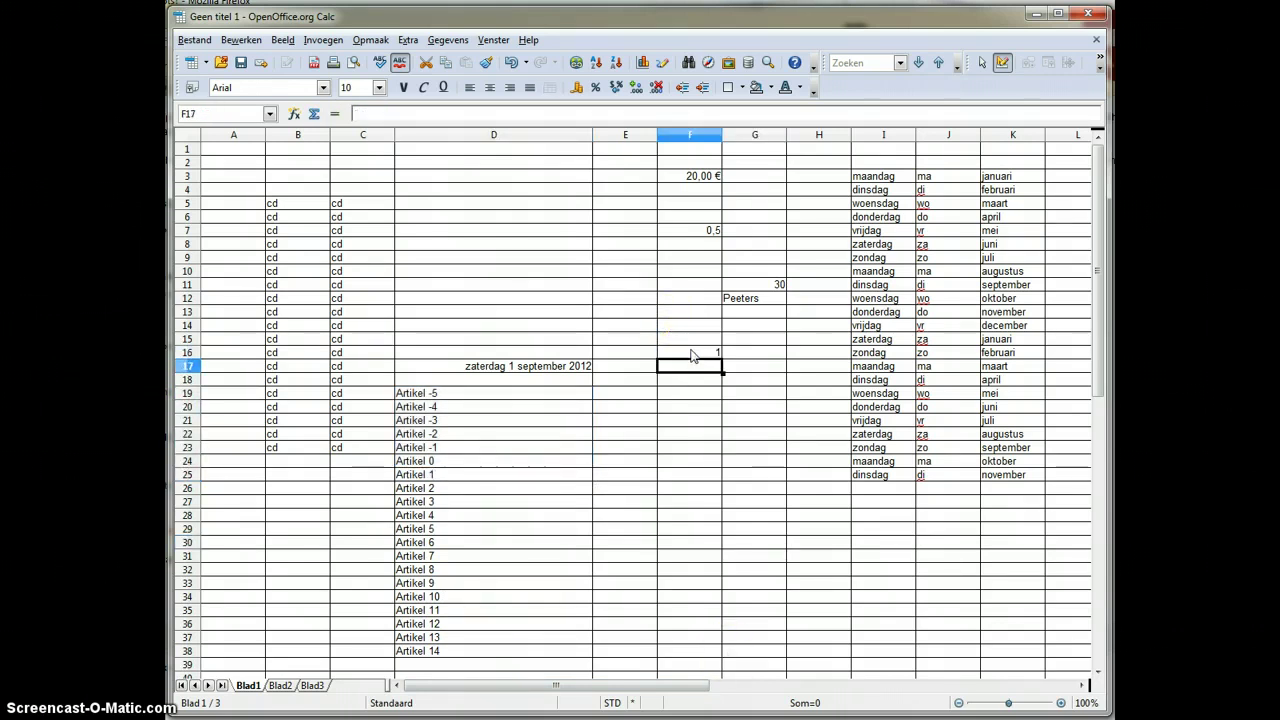
key(Return)
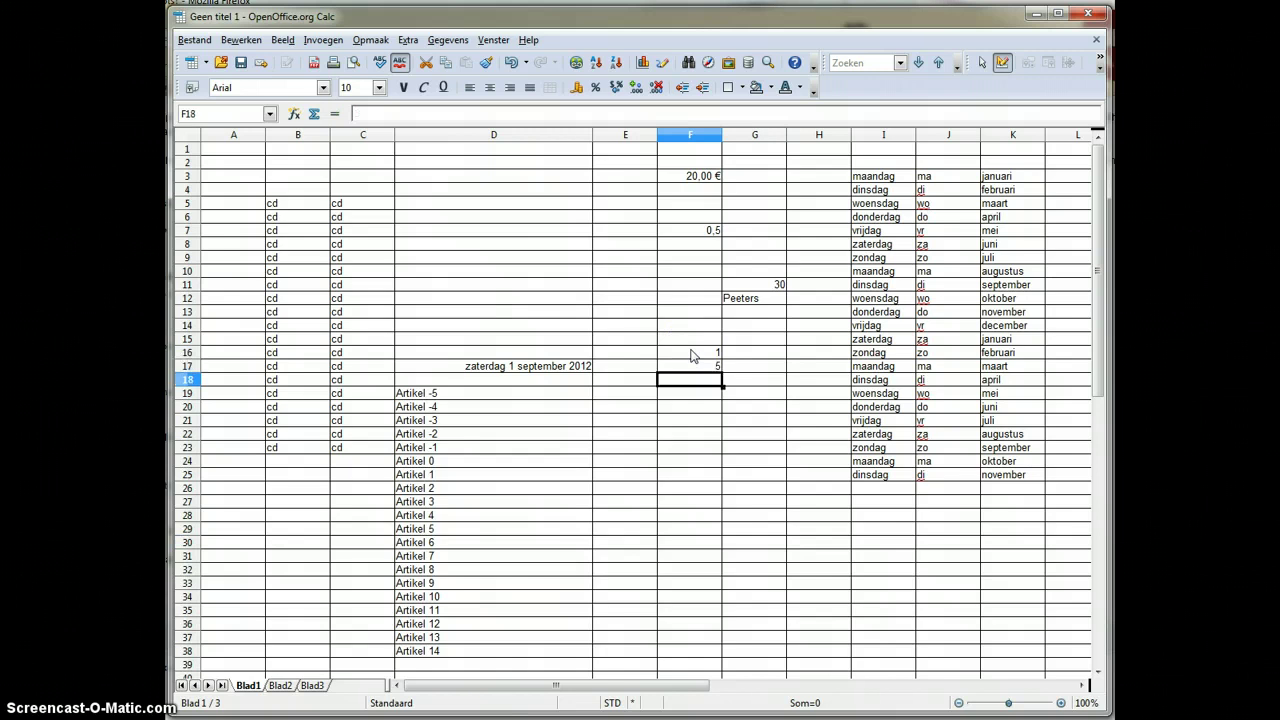
drag(692, 354, 697, 369)
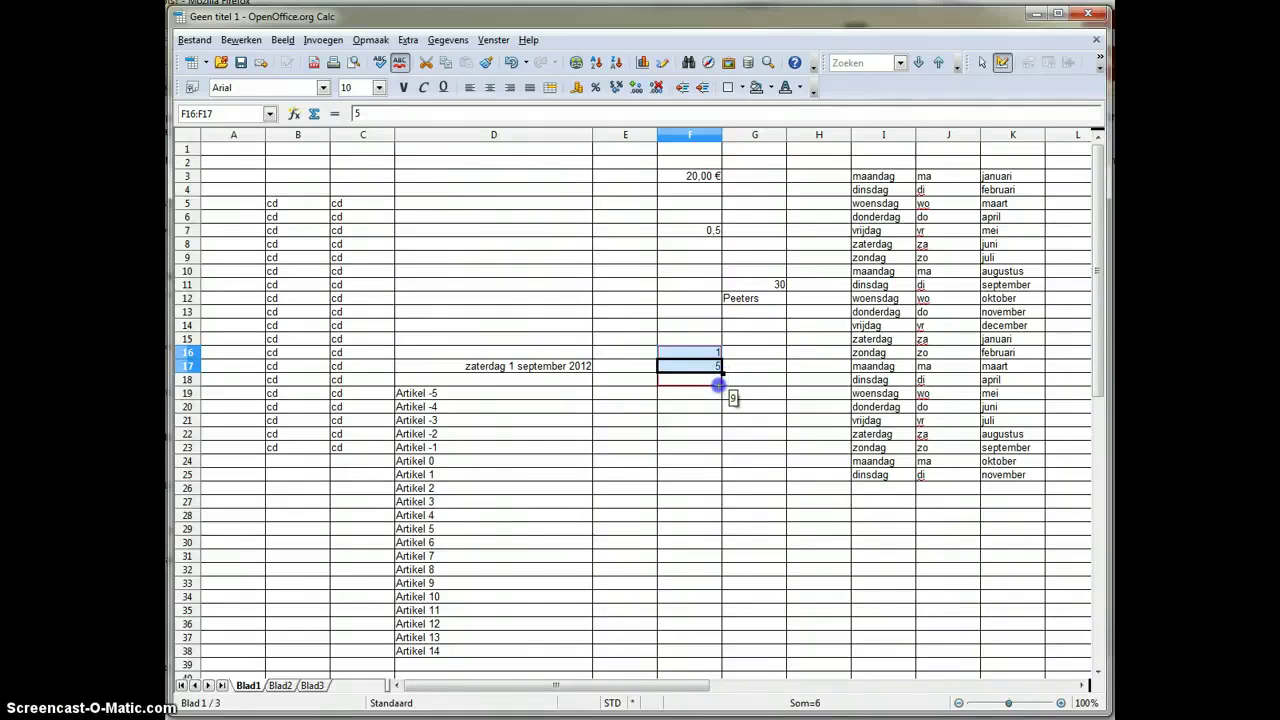
drag(719, 385, 709, 566)
click(737, 582)
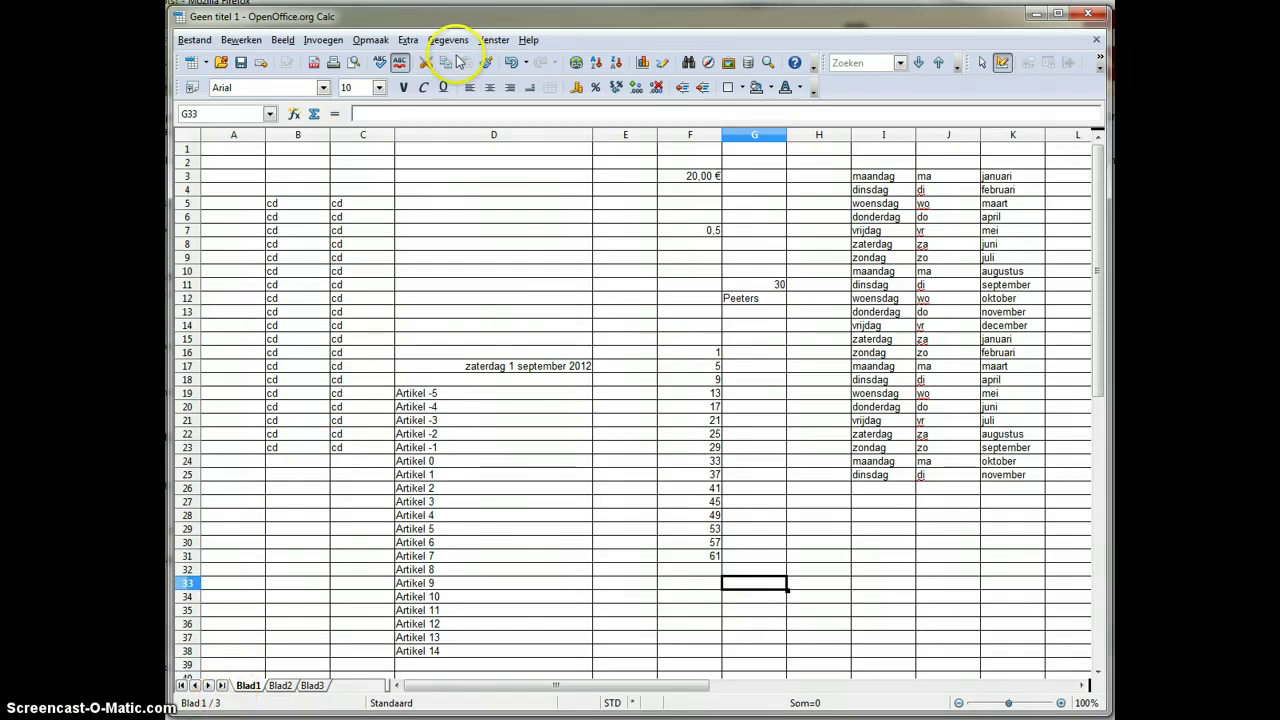
Step: Resize column D narrower and wider by hand, and fit its width to the contents
drag(592, 134, 488, 161)
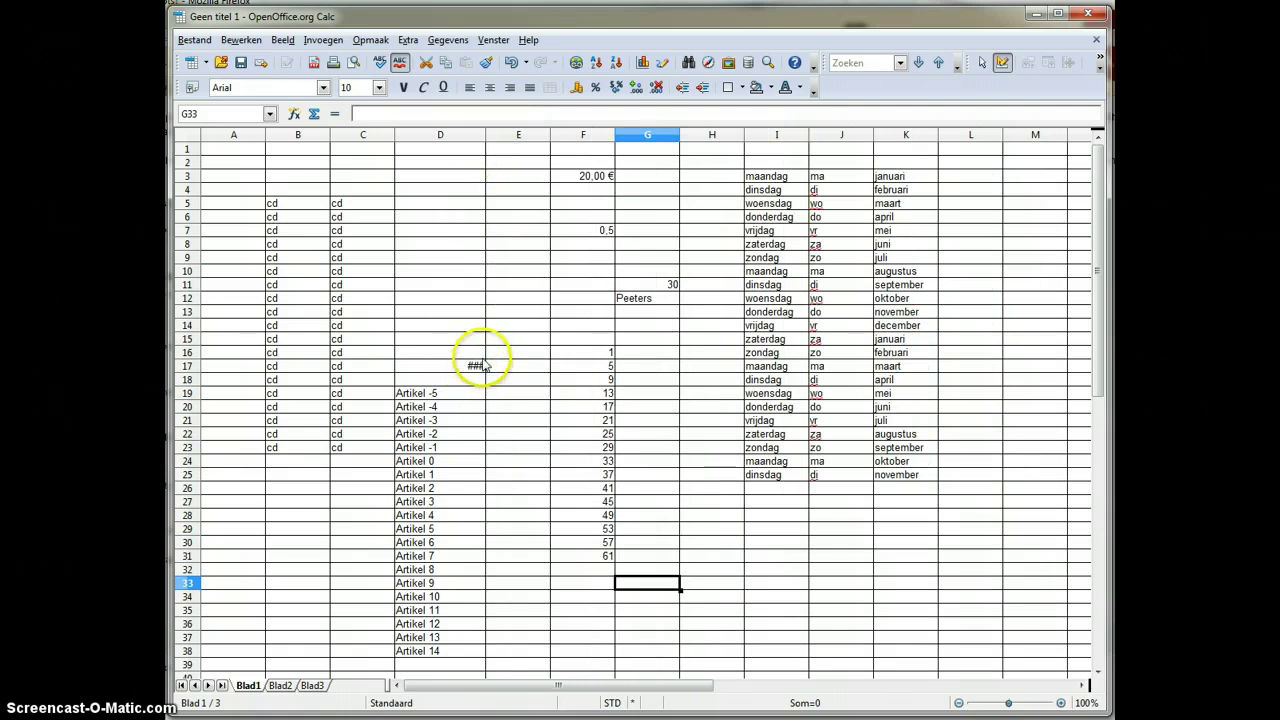
drag(486, 134, 801, 118)
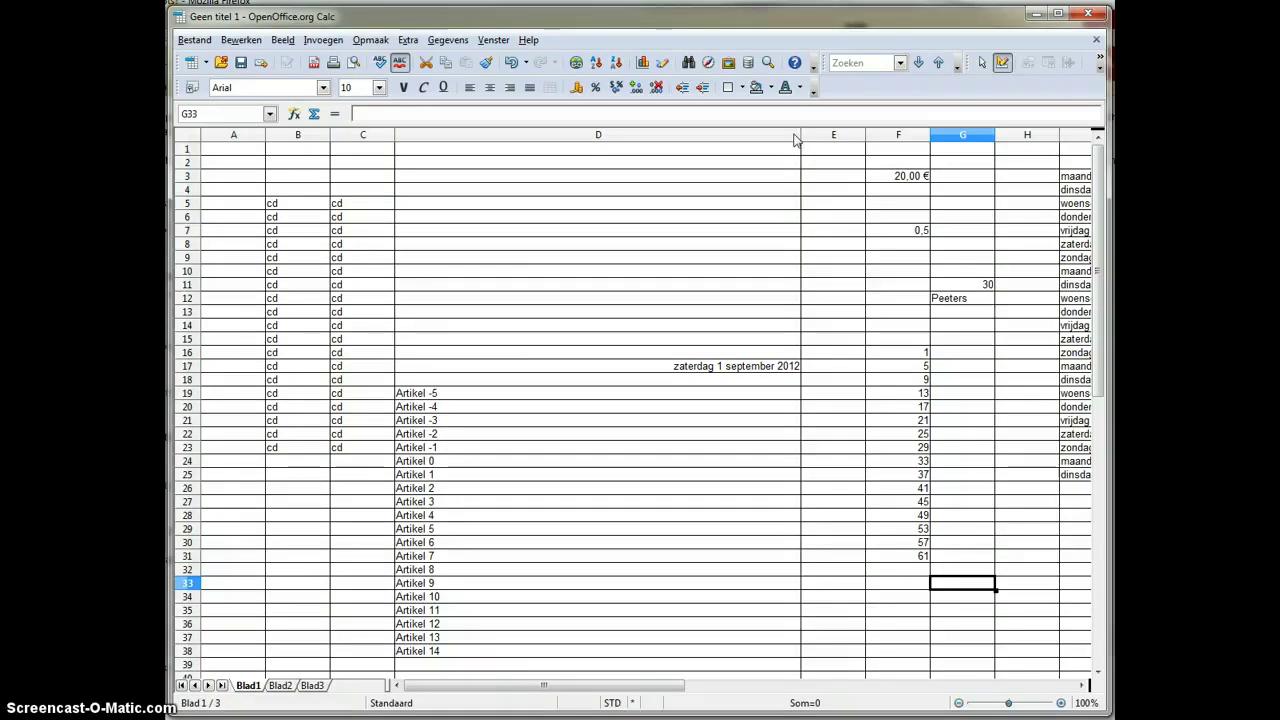
double_click(797, 140)
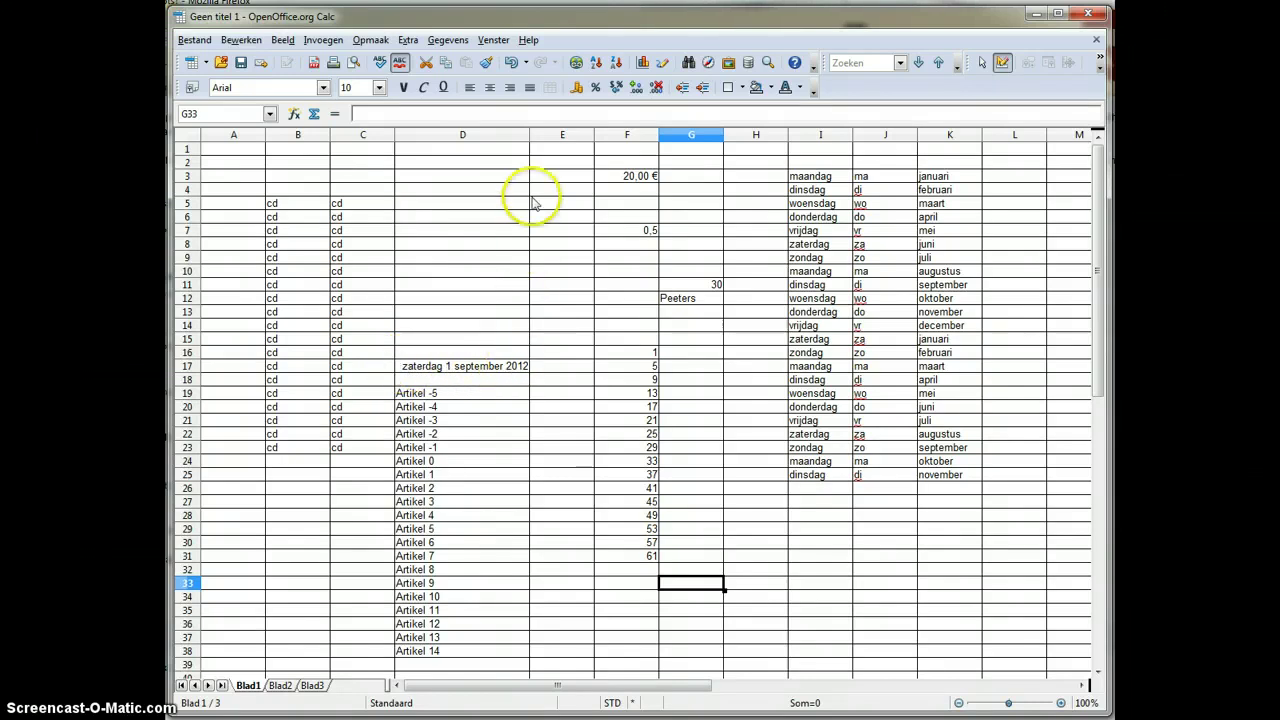
Step: Set the width of column D to exactly 6 cm
click(470, 176)
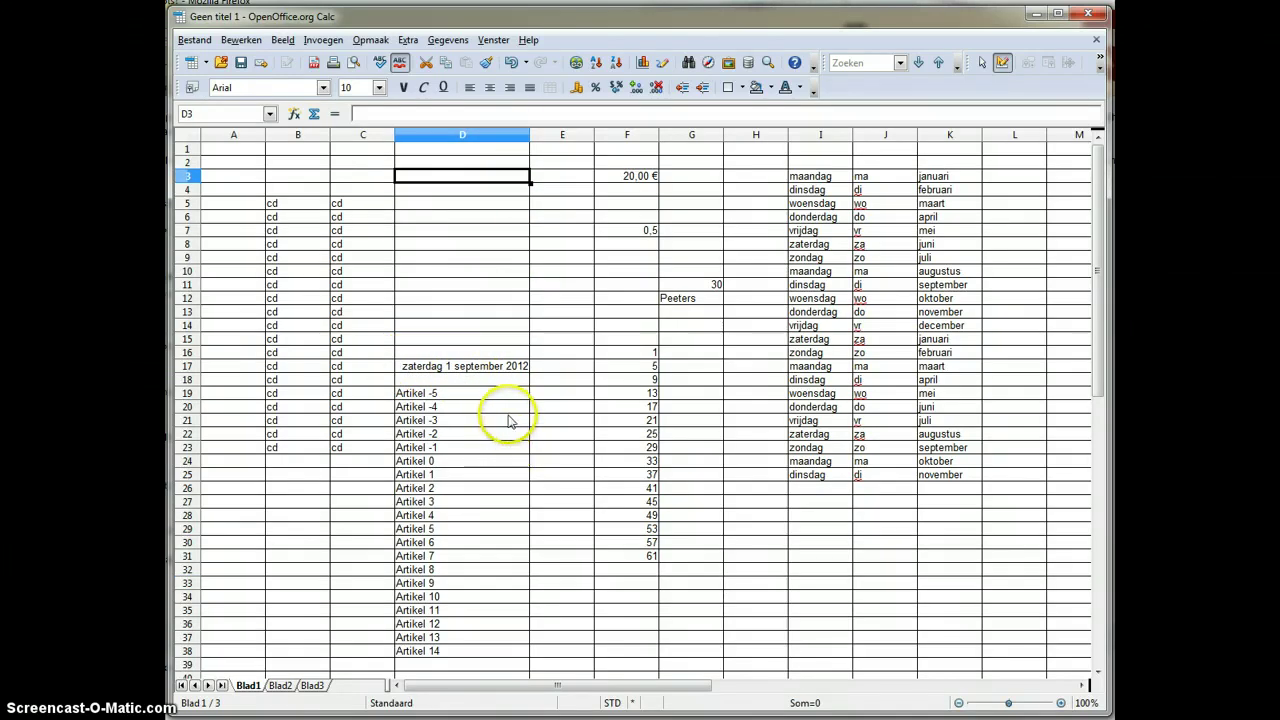
right_click(446, 137)
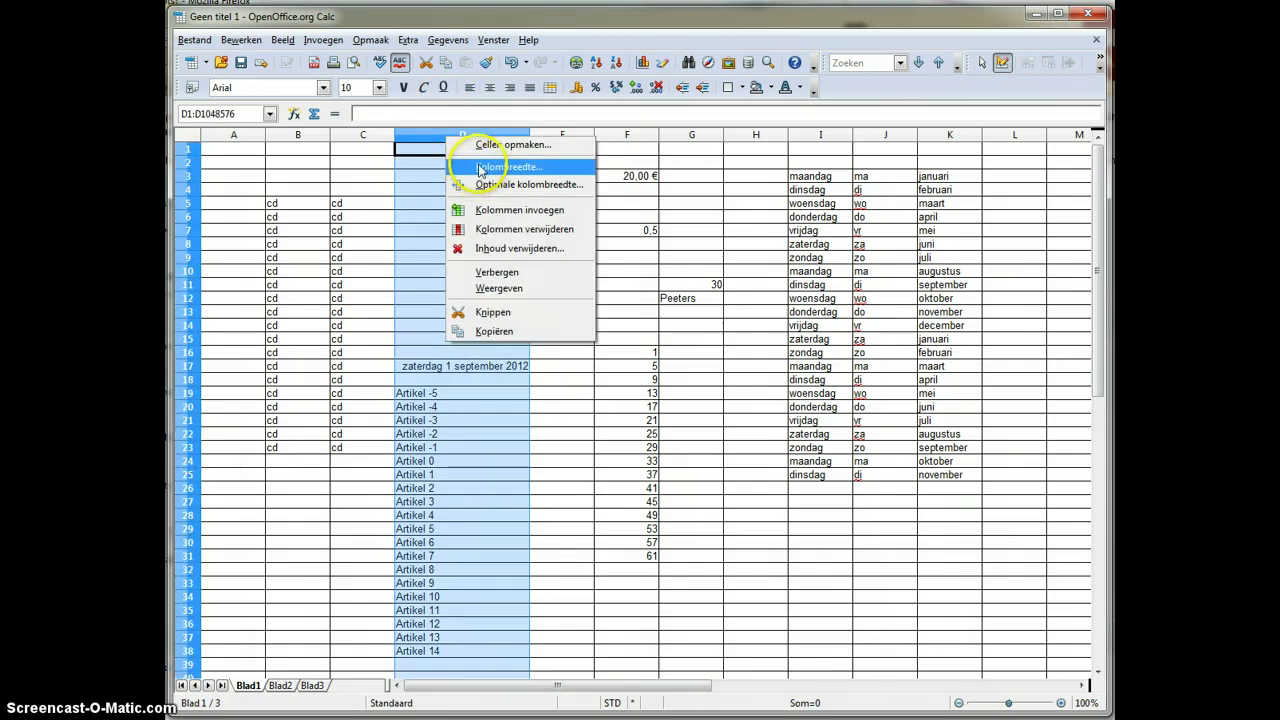
click(479, 170)
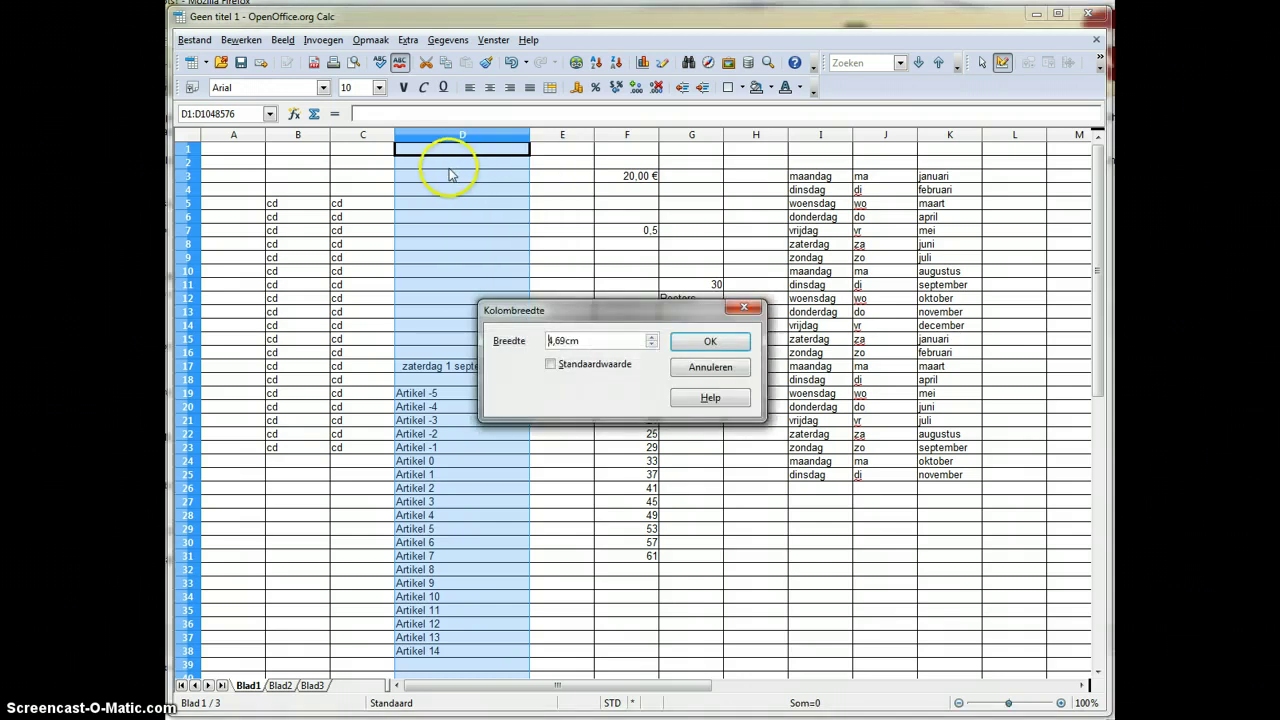
right_click(608, 340)
click(595, 348)
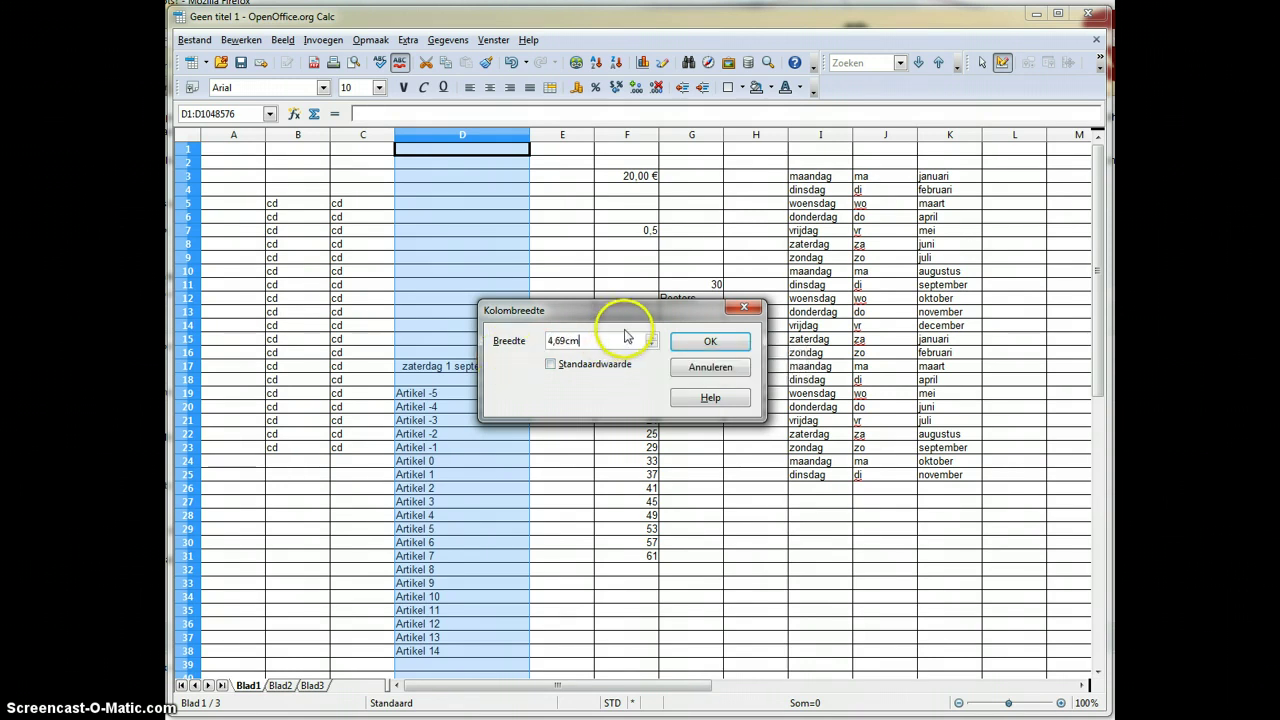
drag(601, 343, 466, 355)
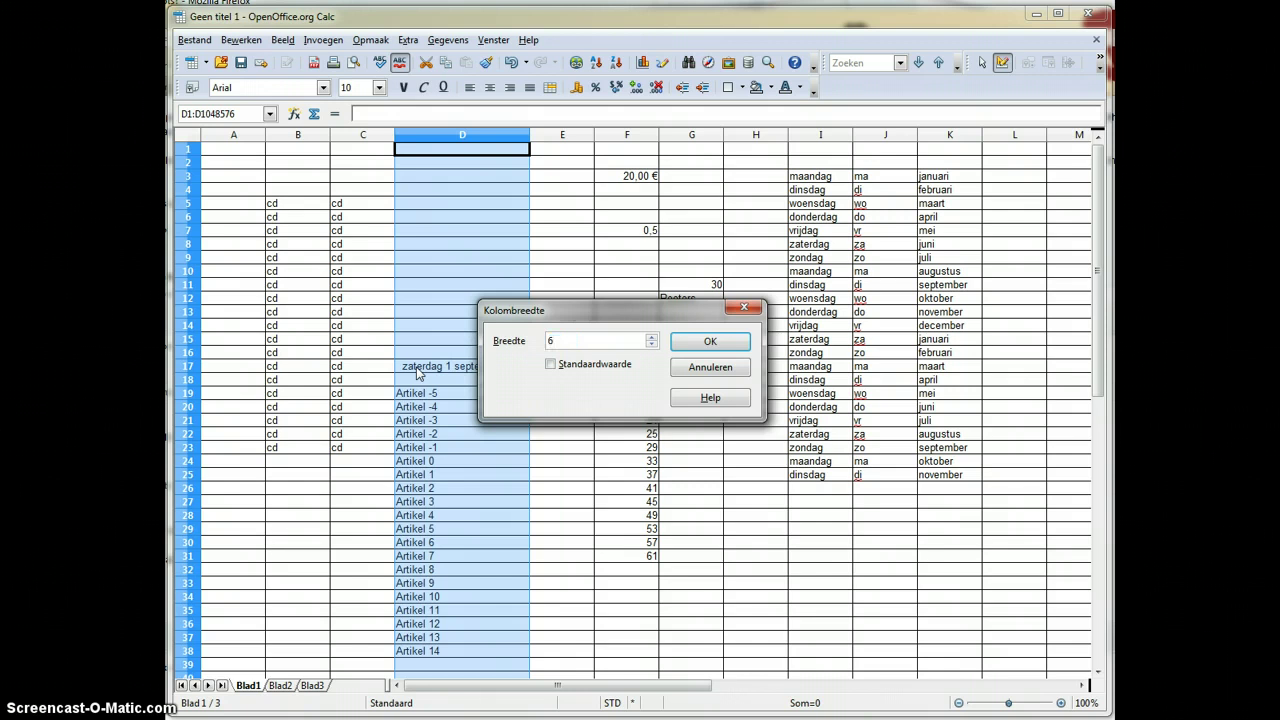
click(706, 341)
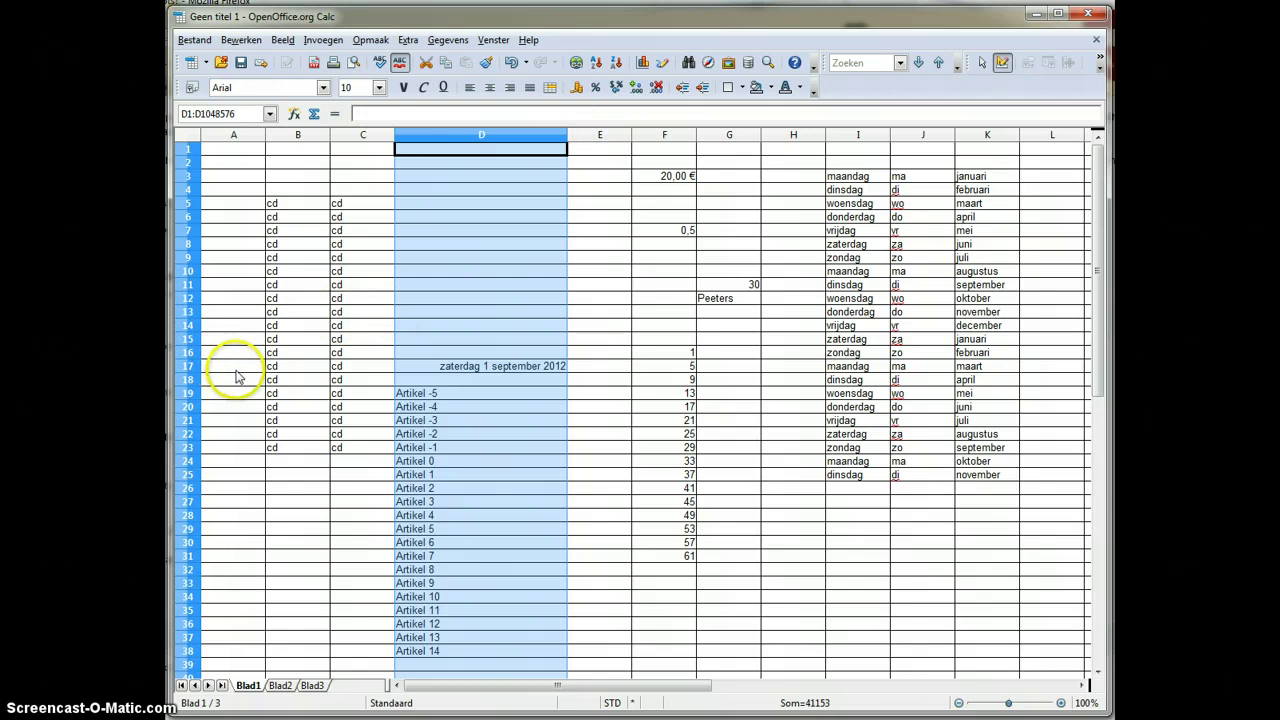
Step: Enlarge the height of row 17 by hand, and fit it back to the row's contents
click(189, 367)
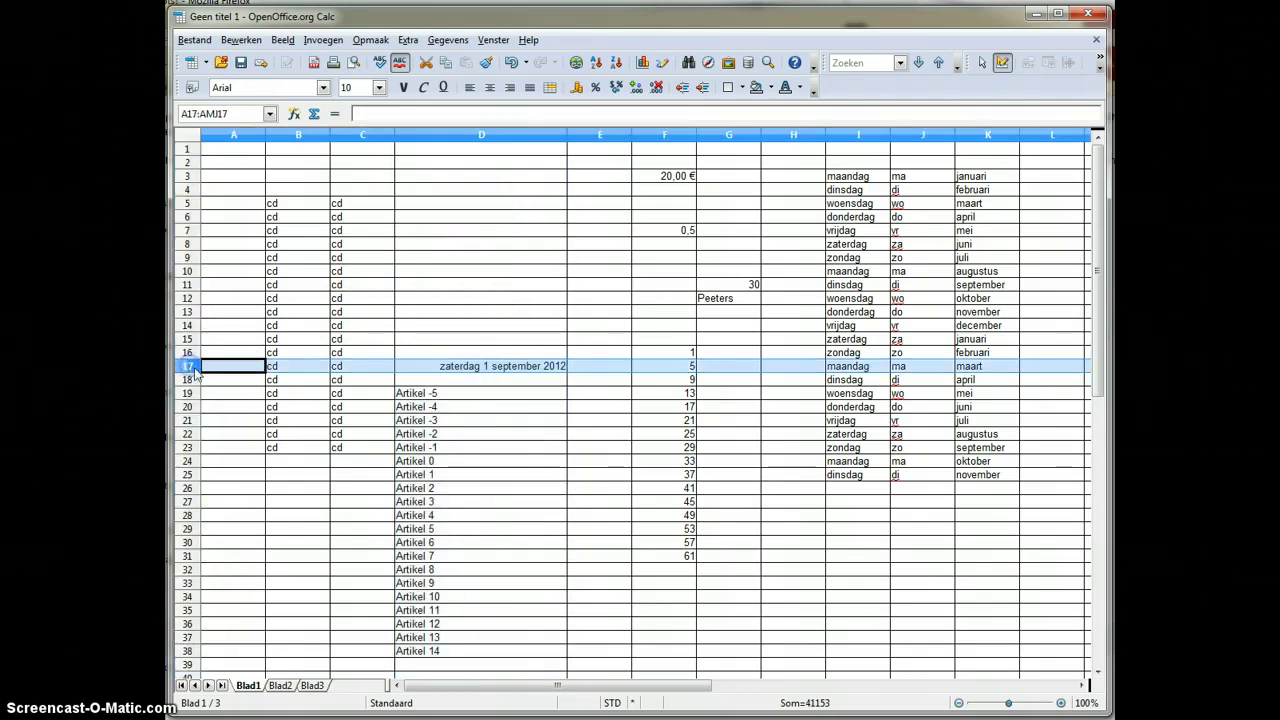
click(214, 371)
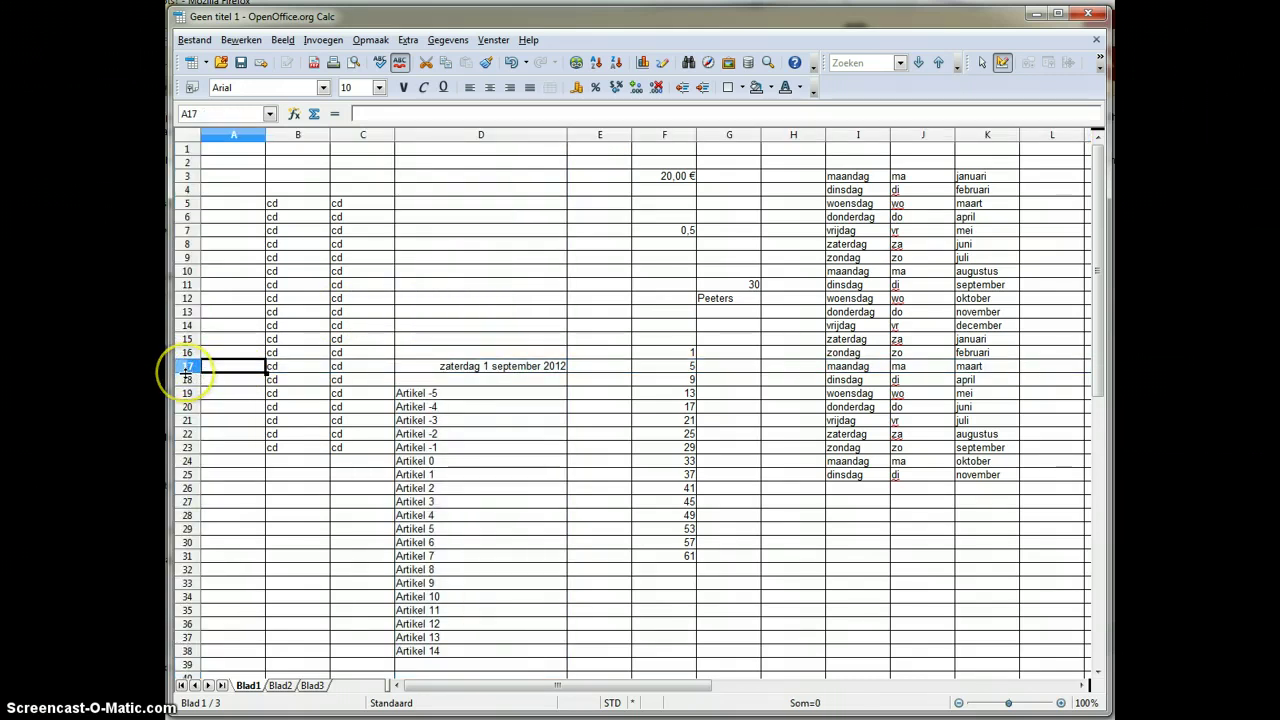
drag(187, 371, 187, 480)
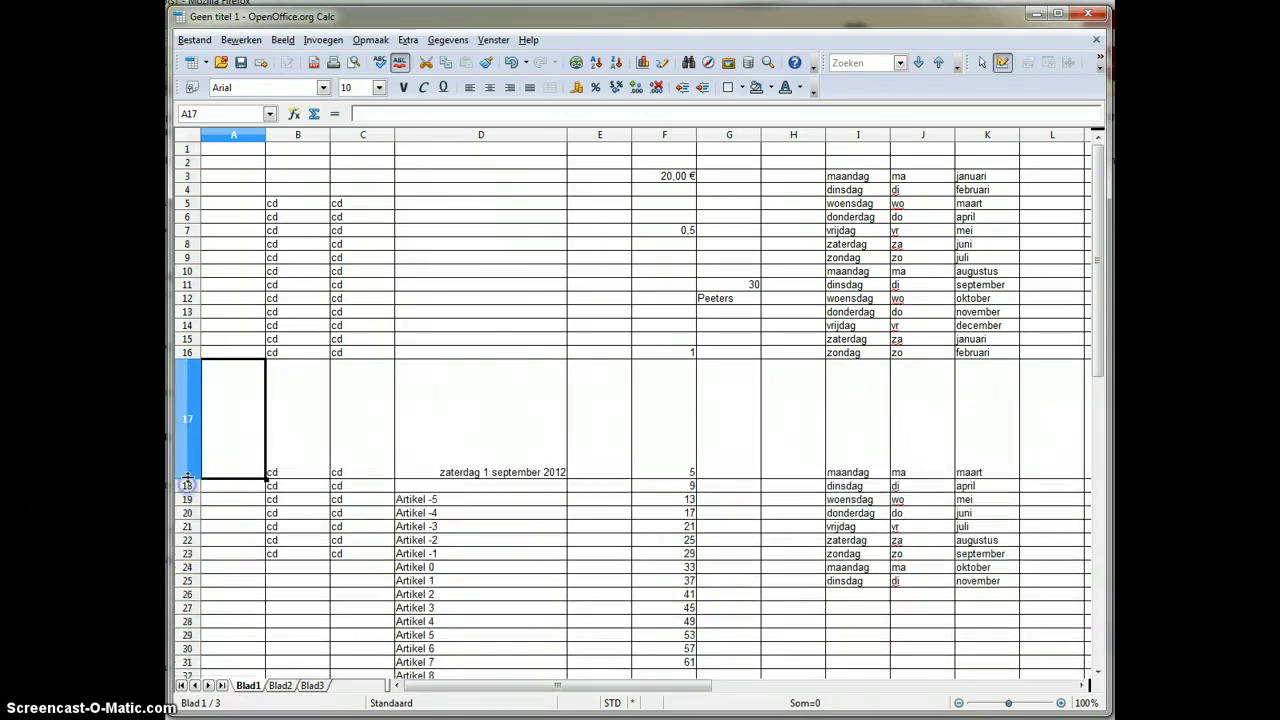
double_click(189, 478)
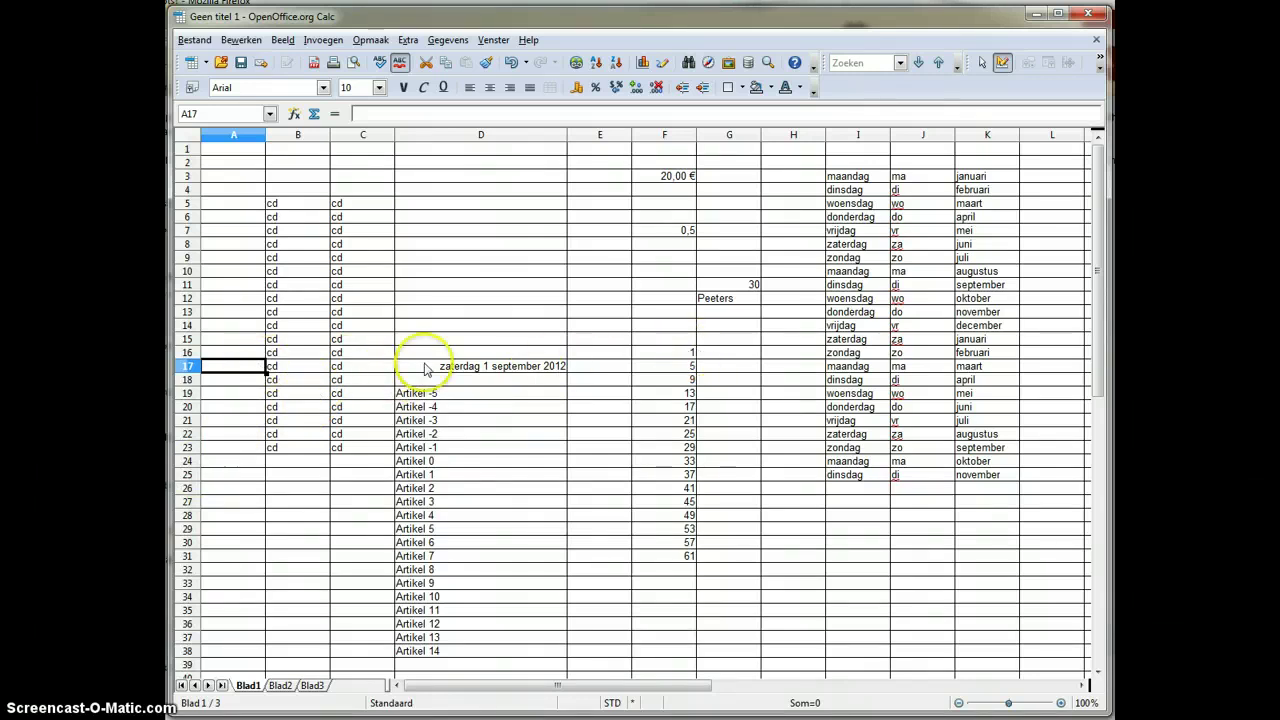
Step: Set the height of row 17 to exactly 2 cm and deselect the row
right_click(190, 367)
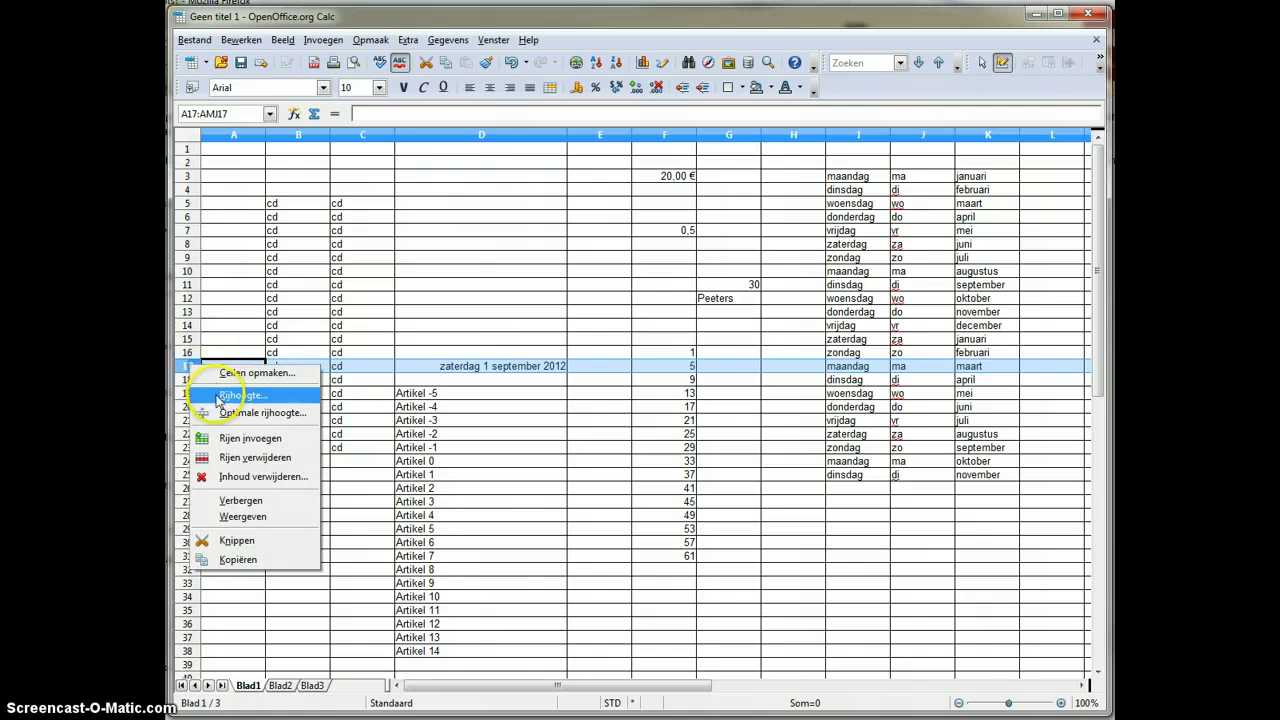
click(219, 398)
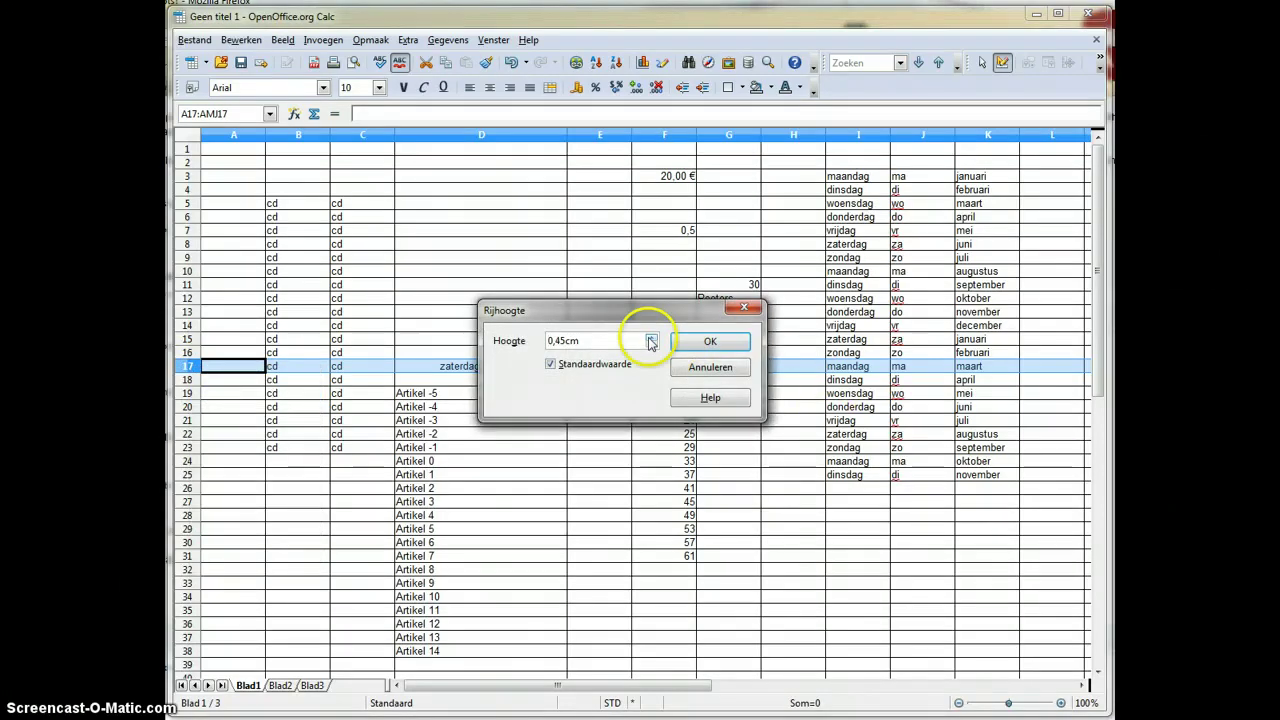
drag(622, 340, 426, 358)
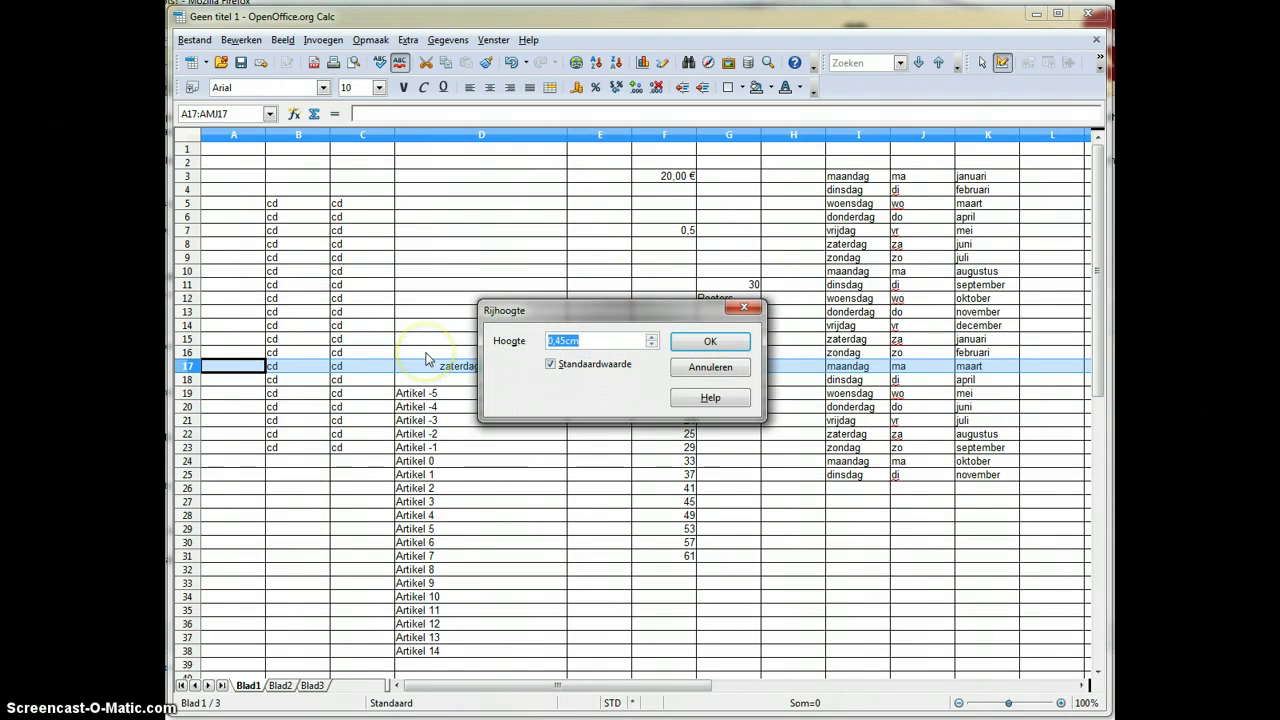
text(2)
click(708, 342)
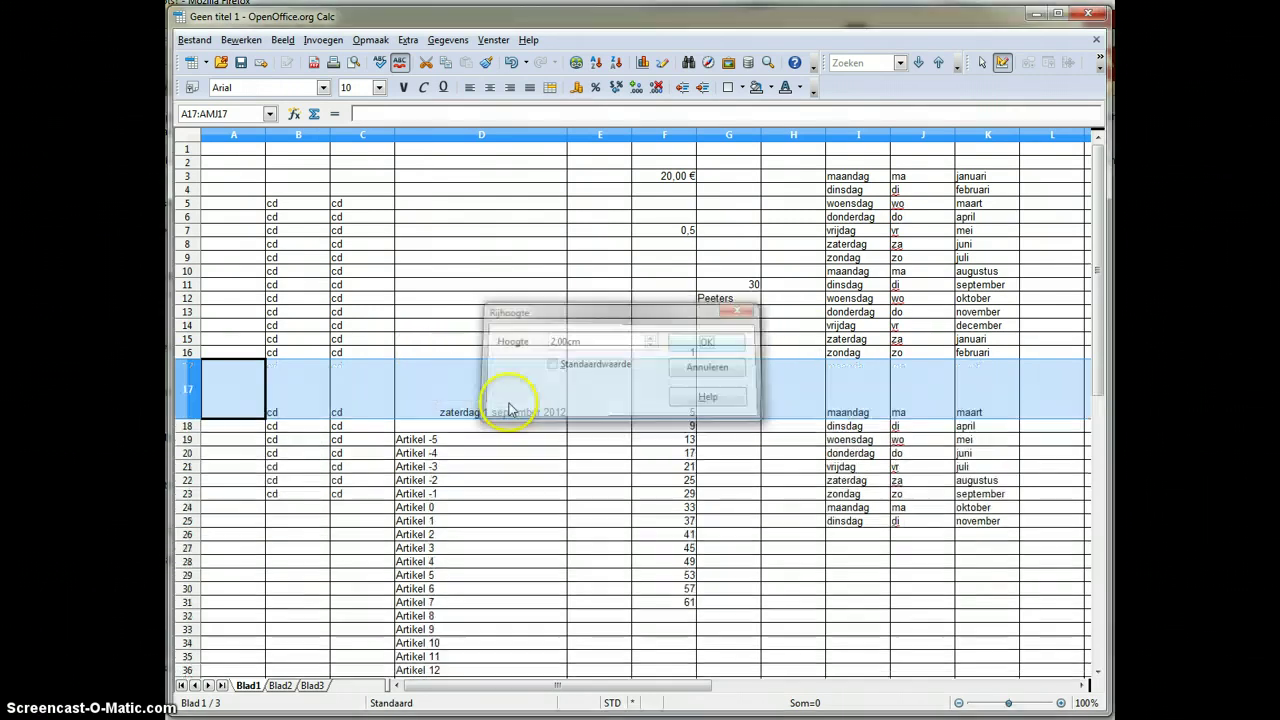
click(1040, 394)
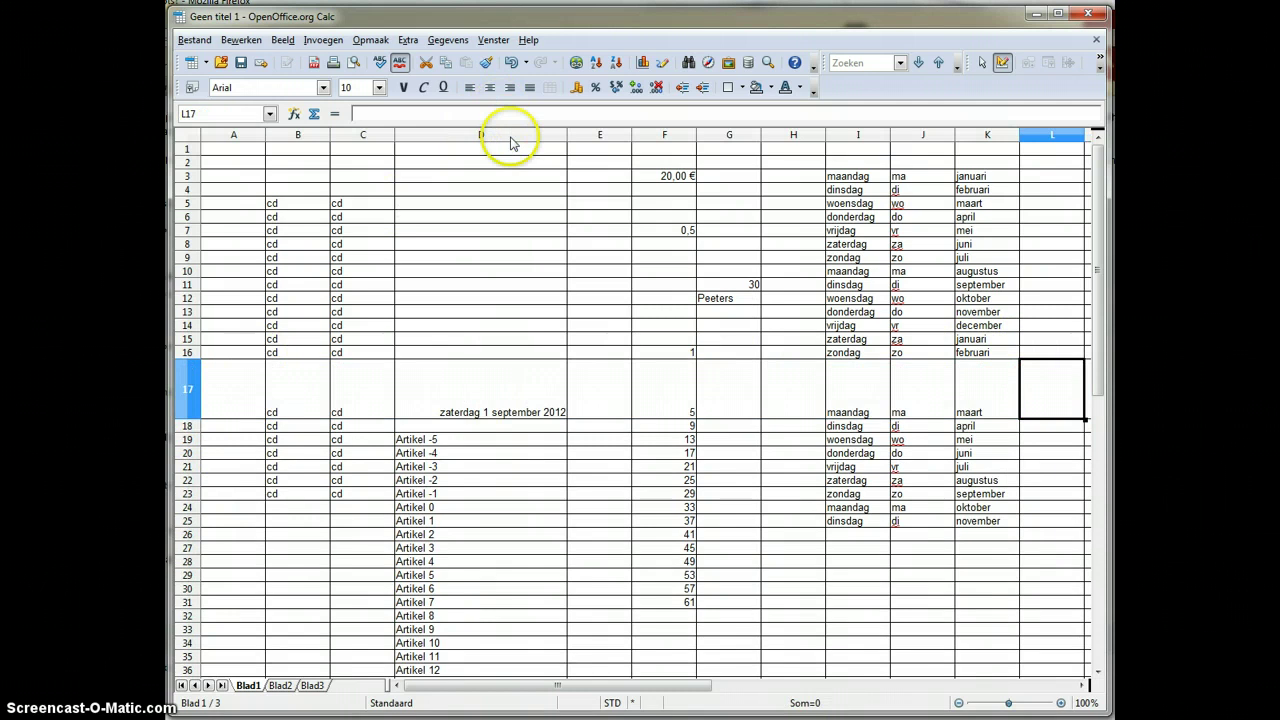